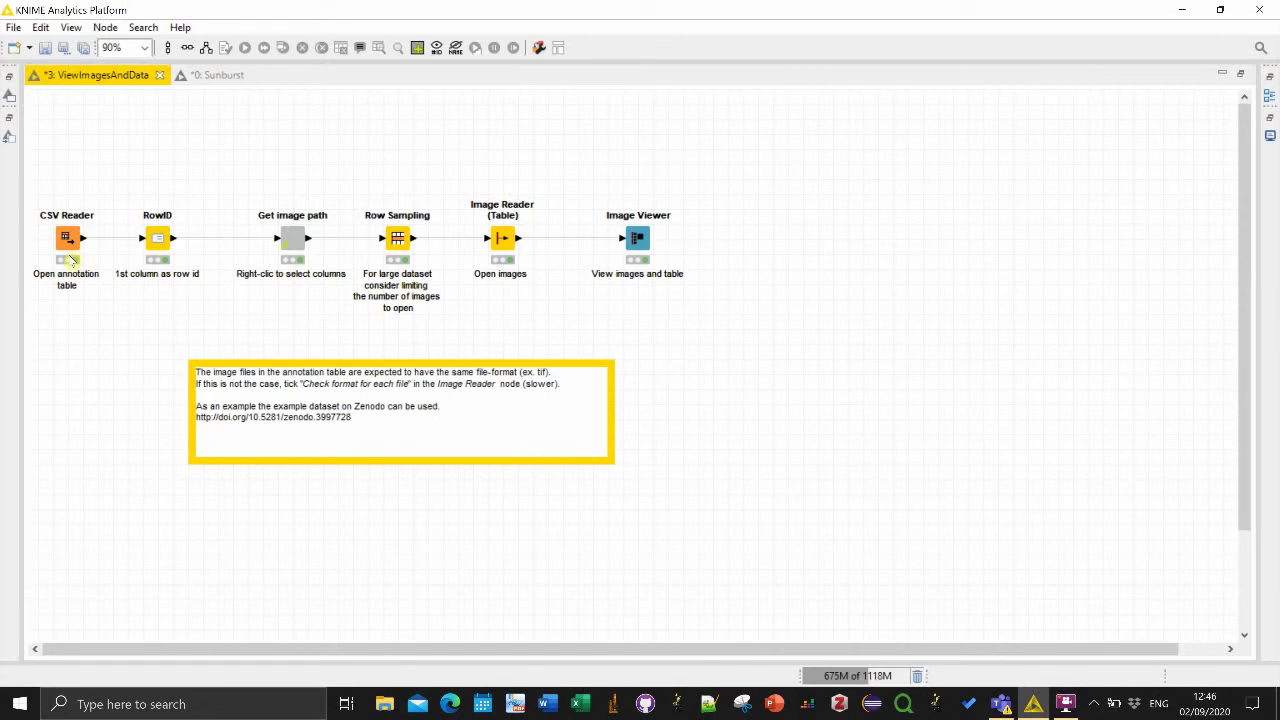
{"action": "right_click", "coordinate": [70, 255]}
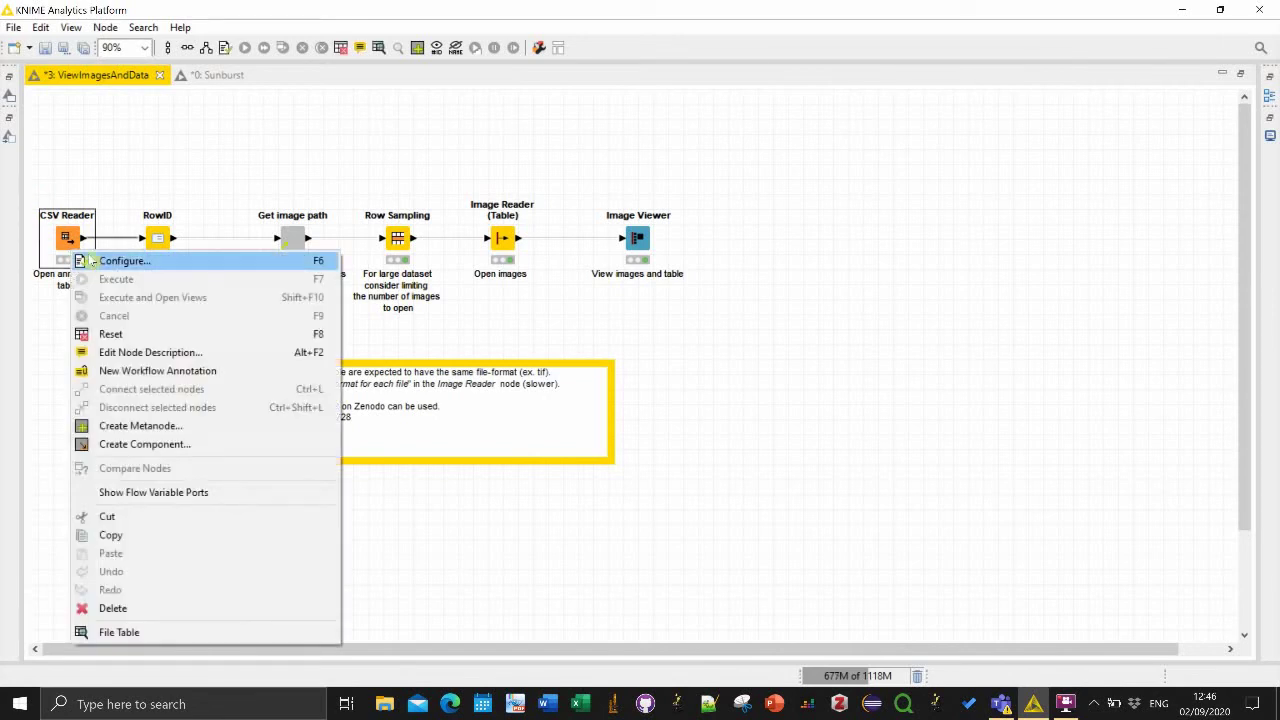
{"action": "left_click", "coordinate": [110, 261]}
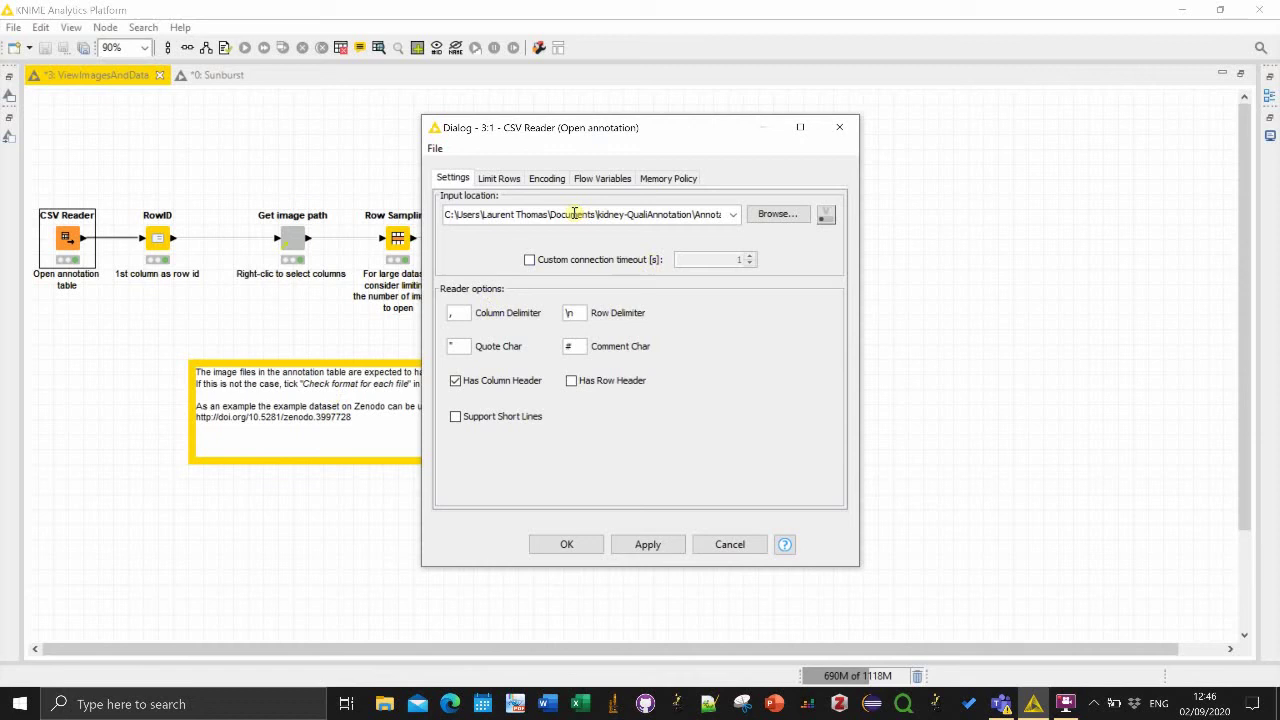
{"action": "left_click_drag", "start_coordinate": [562, 215], "coordinate": [768, 215]}
{"action": "left_click", "coordinate": [710, 215]}
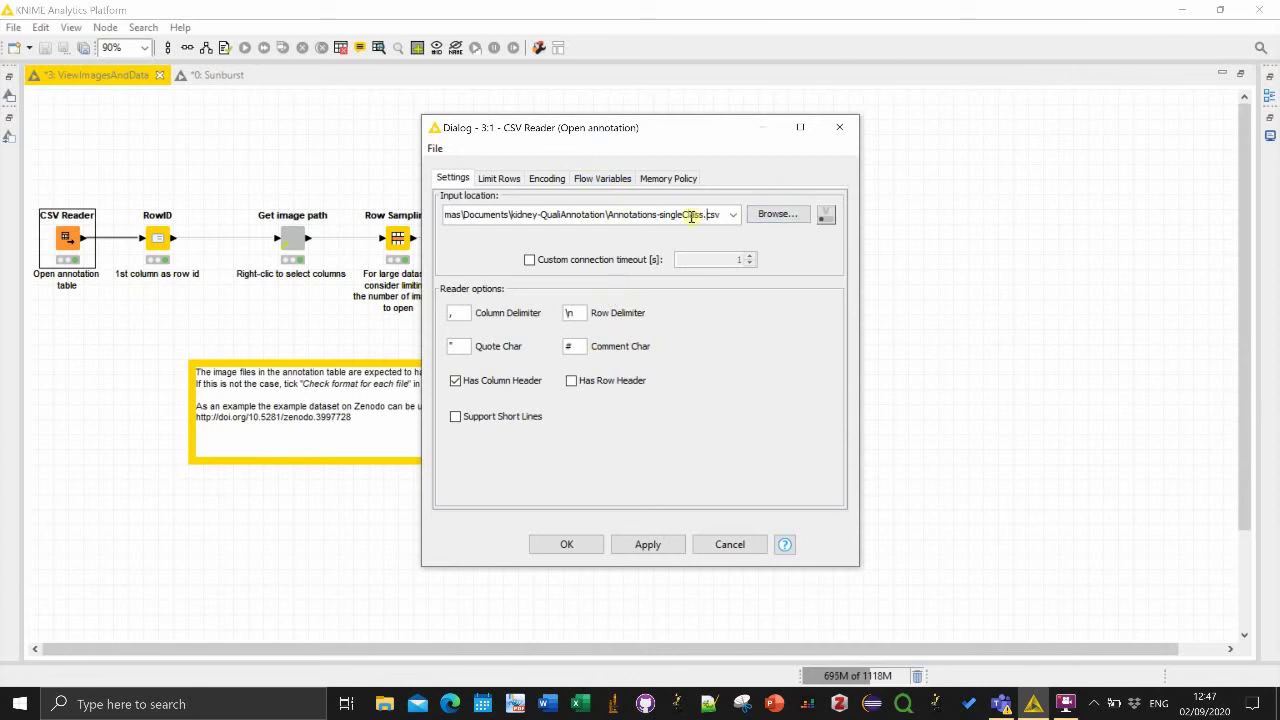
{"action": "left_click", "coordinate": [566, 544]}
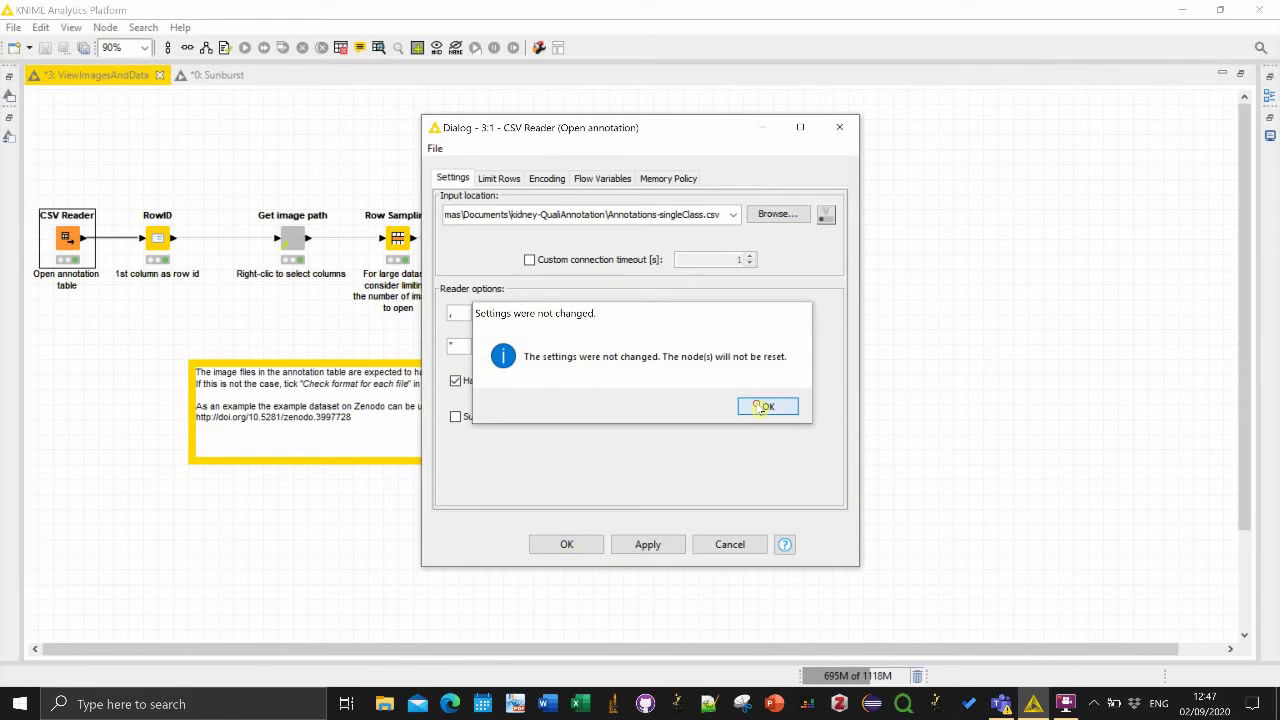
{"action": "left_click", "coordinate": [764, 407]}
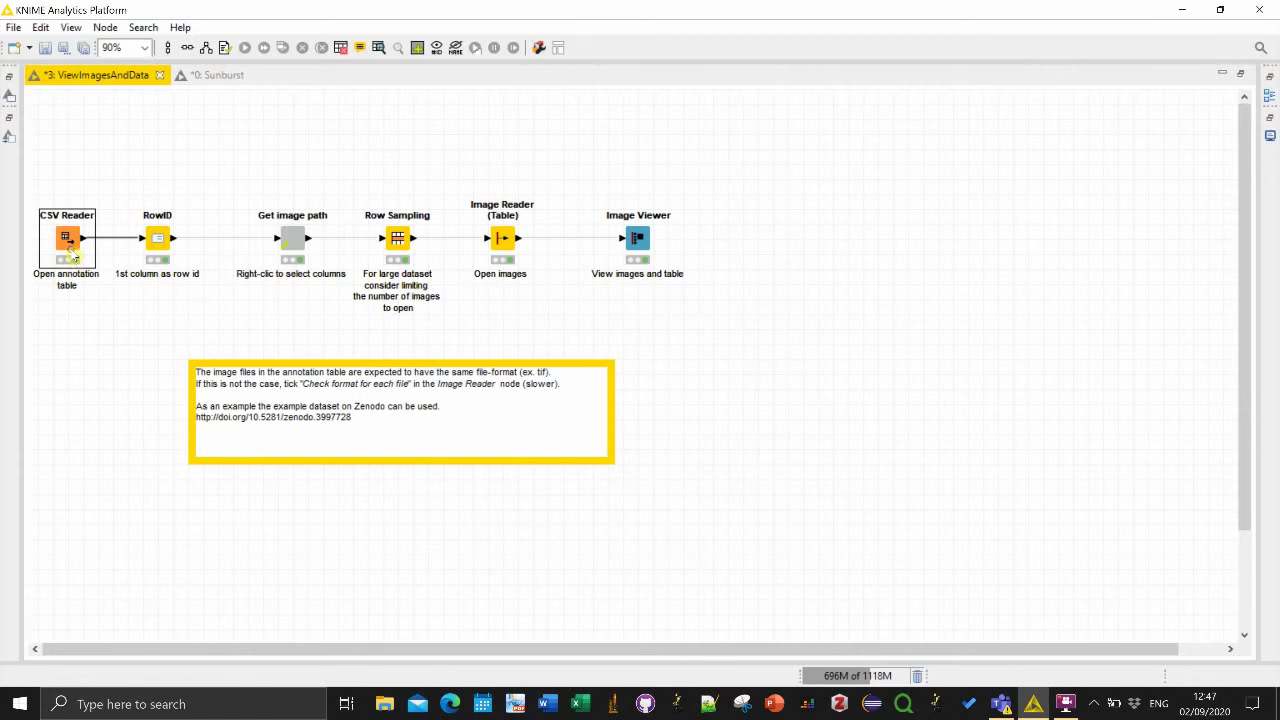
{"action": "right_click", "coordinate": [75, 256]}
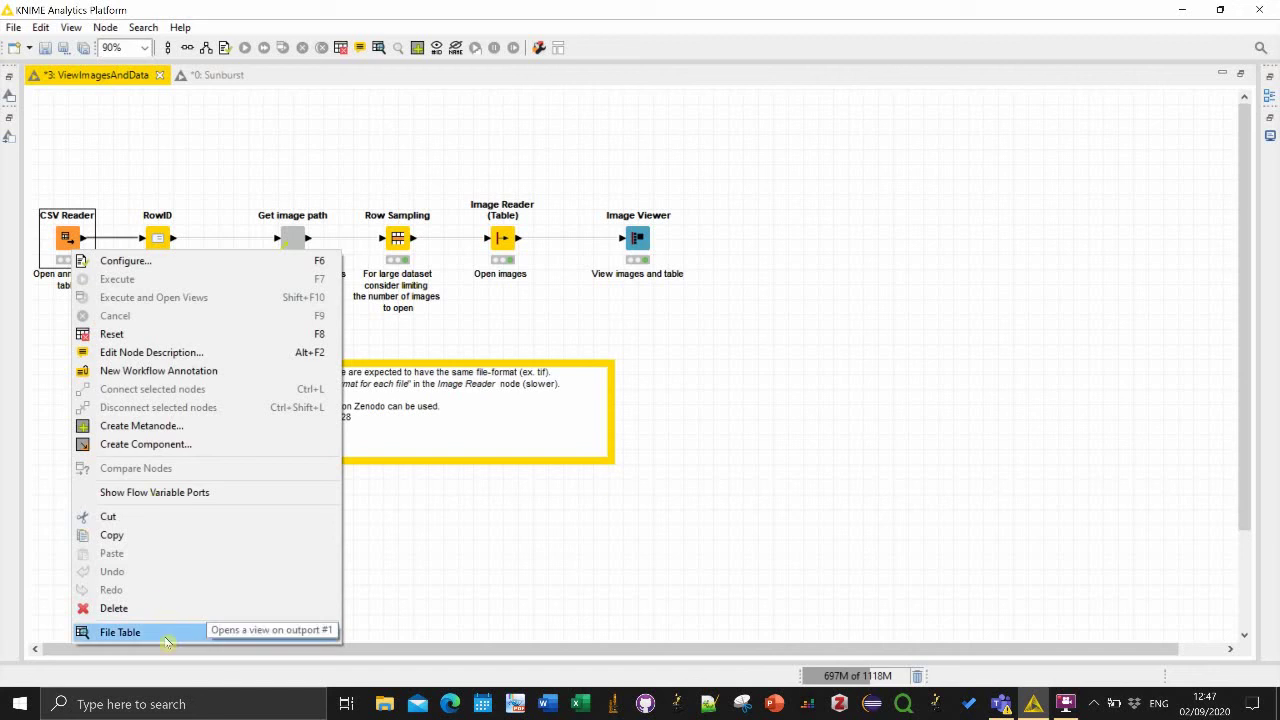
{"action": "left_click", "coordinate": [120, 632]}
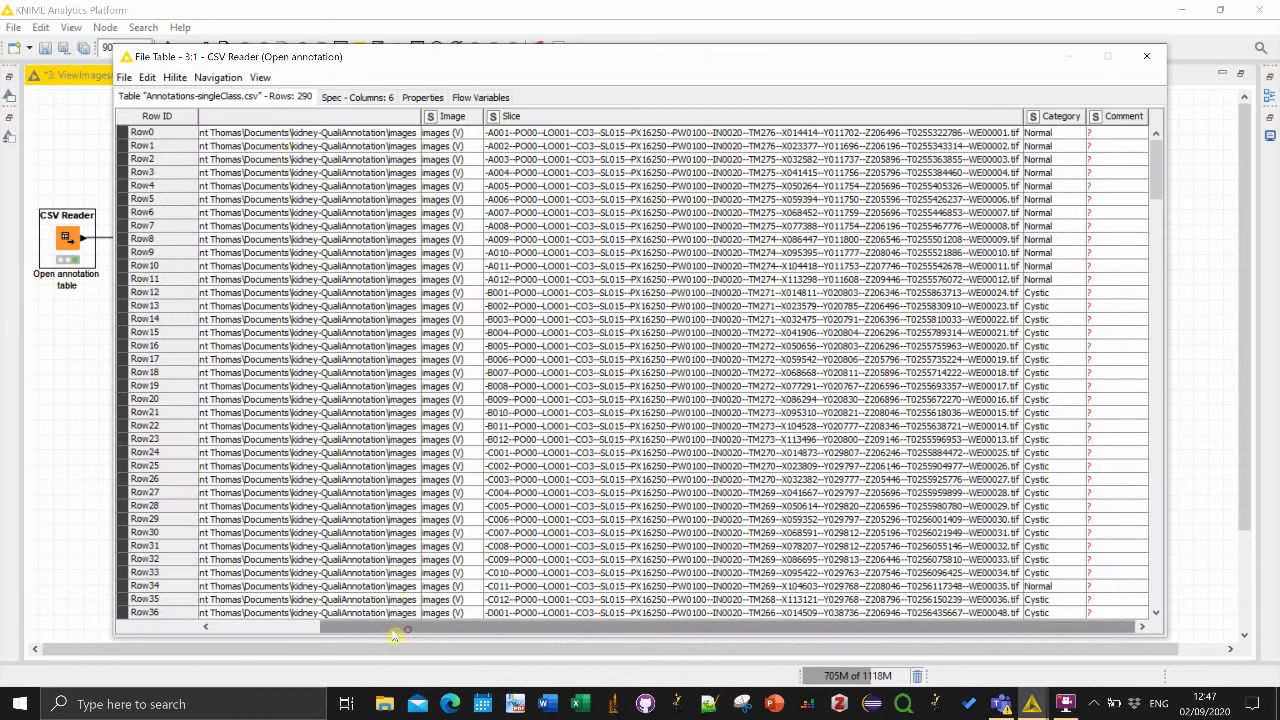
{"action": "left_click_drag", "start_coordinate": [410, 627], "coordinate": [218, 618]}
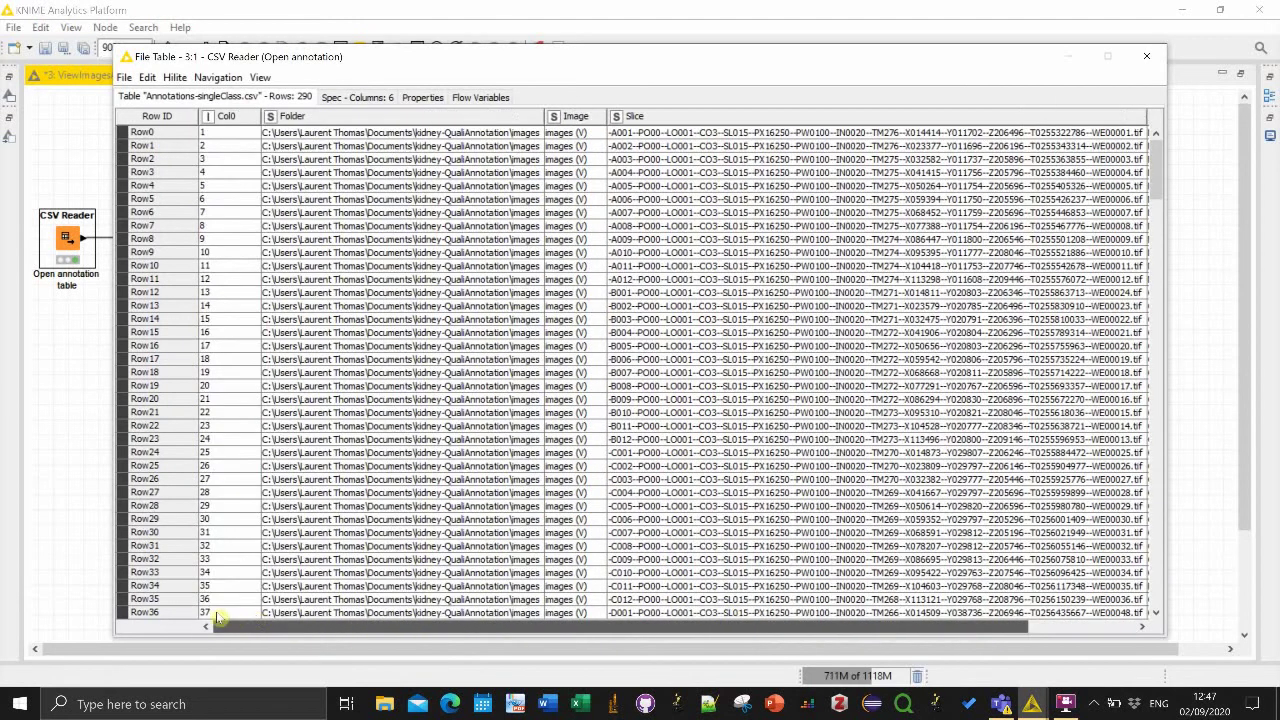
{"action": "left_click", "coordinate": [239, 134]}
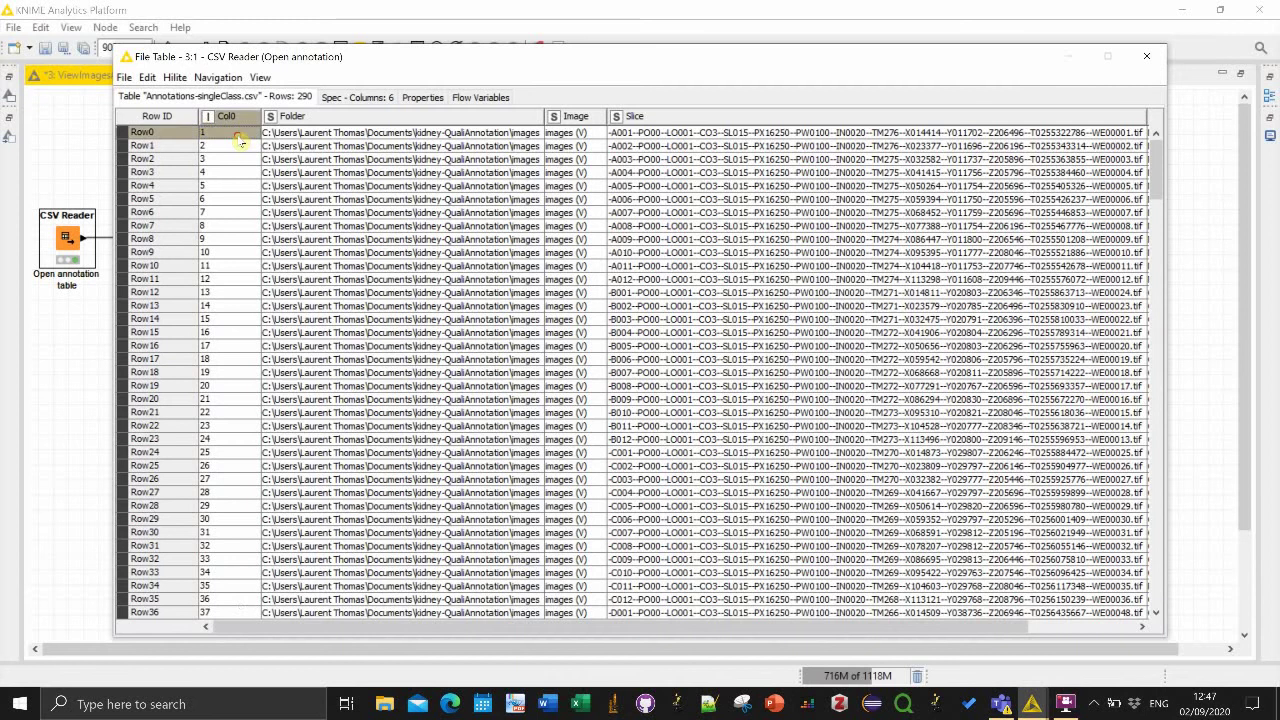
{"action": "right_click", "coordinate": [325, 130]}
{"action": "key", "text": "Escape"}
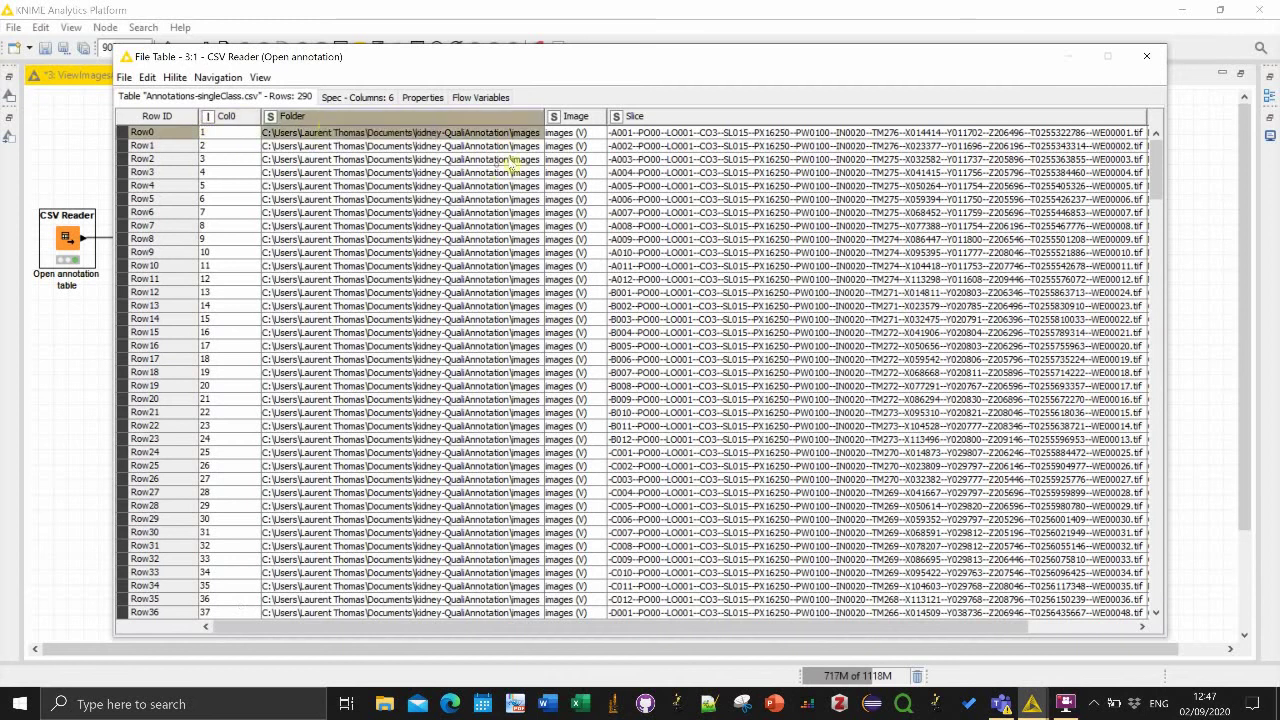
{"action": "left_click", "coordinate": [581, 136]}
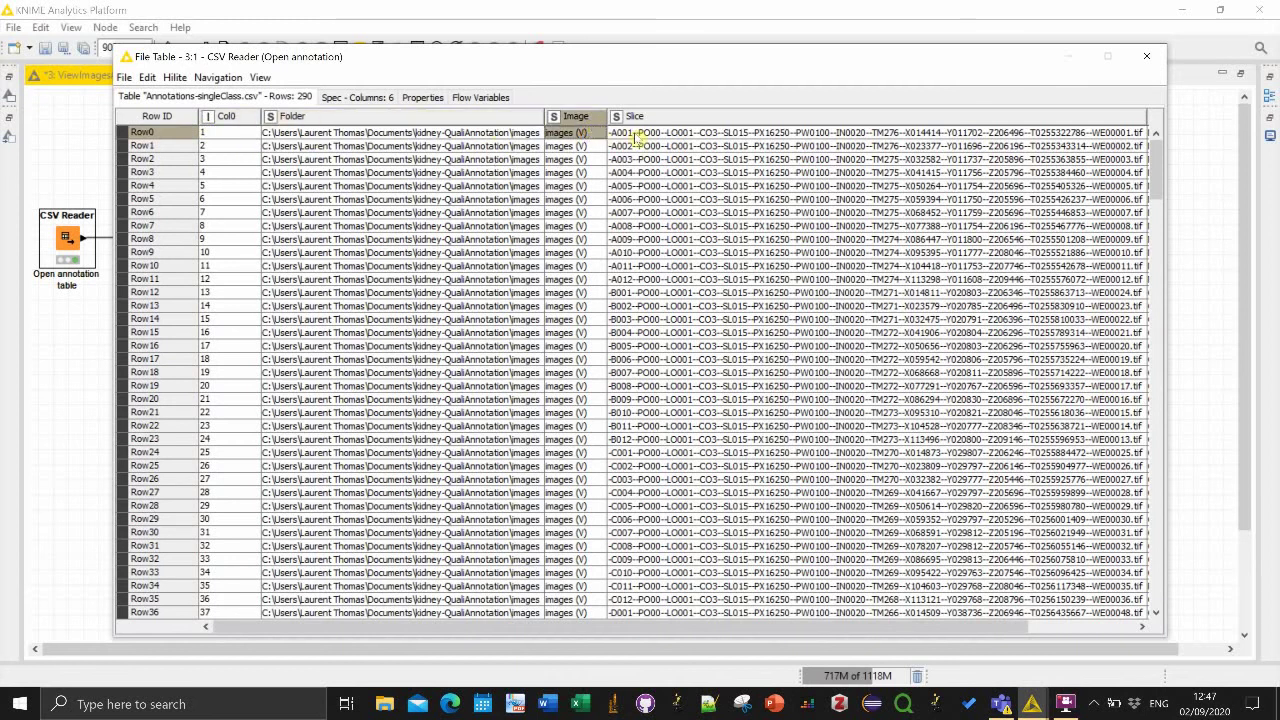
{"action": "left_click", "coordinate": [636, 137]}
{"action": "left_click_drag", "start_coordinate": [523, 626], "coordinate": [695, 622]}
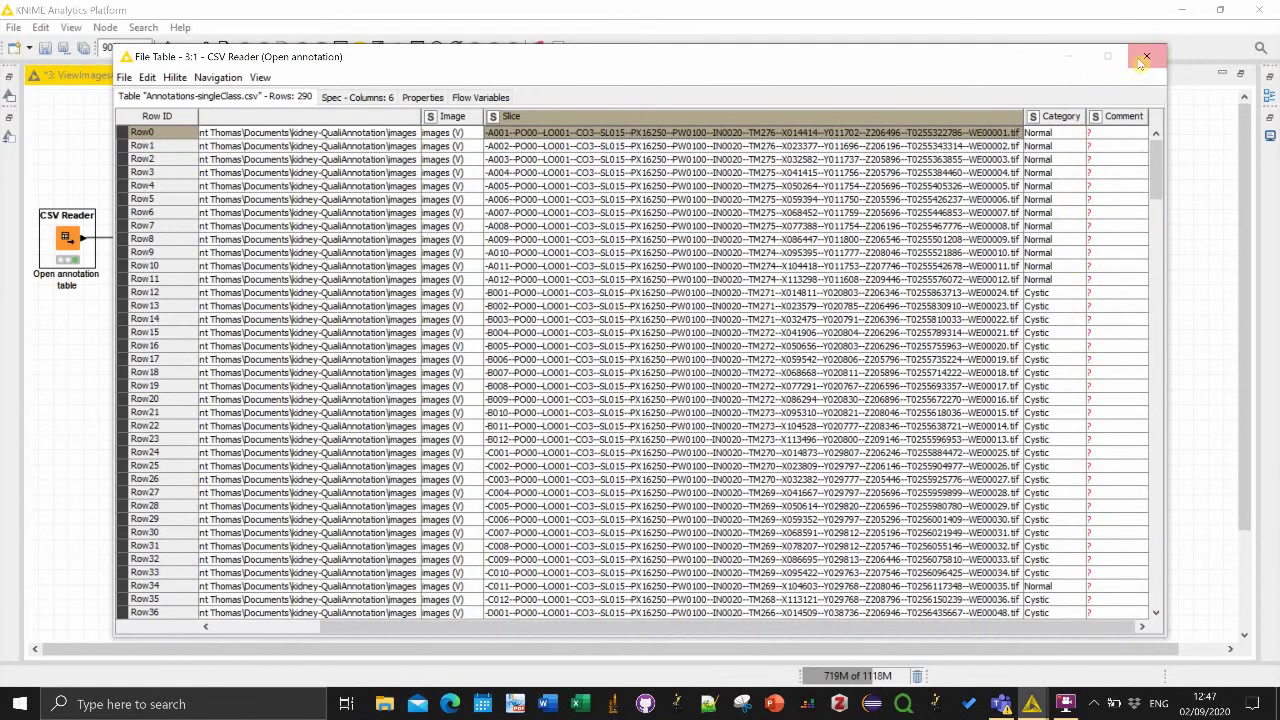
{"action": "left_click", "coordinate": [1108, 172]}
{"action": "mouse_move", "coordinate": [1110, 185]}
{"action": "left_mouse_down"}
{"action": "mouse_move", "coordinate": [1129, 271]}
{"action": "mouse_move", "coordinate": [1124, 185]}
{"action": "left_mouse_up"}
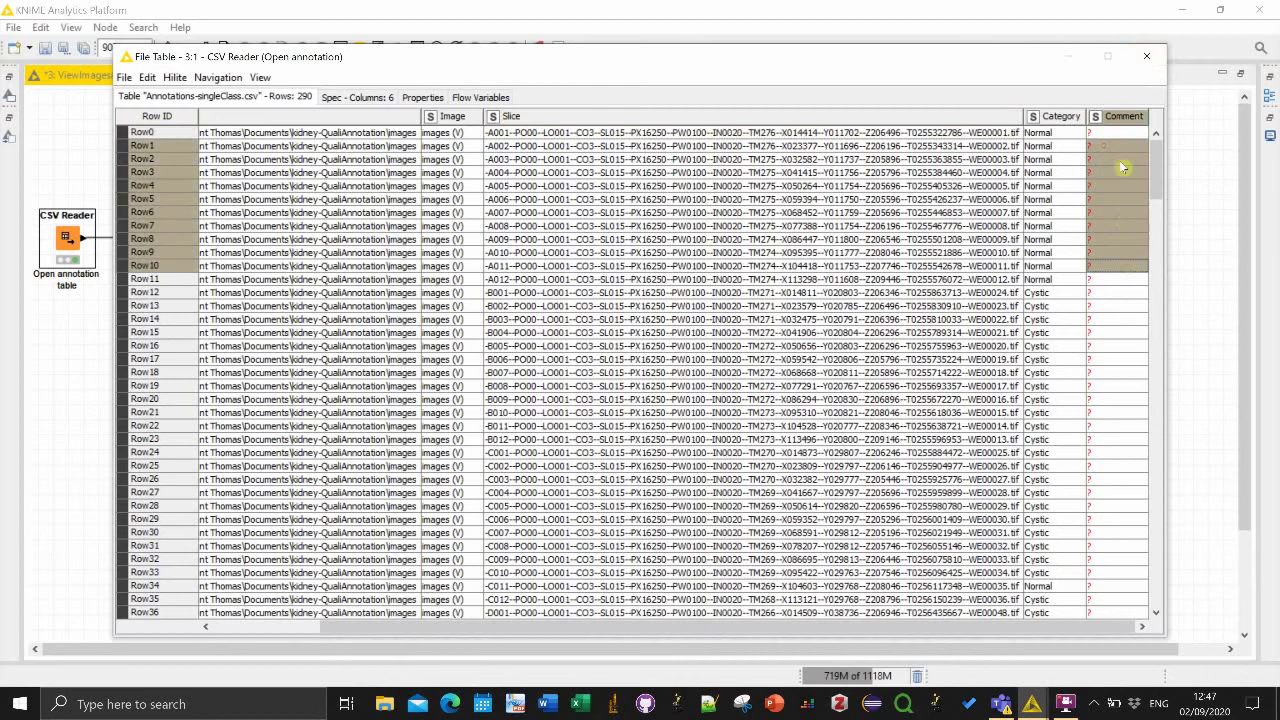
{"action": "left_click", "coordinate": [1147, 56]}
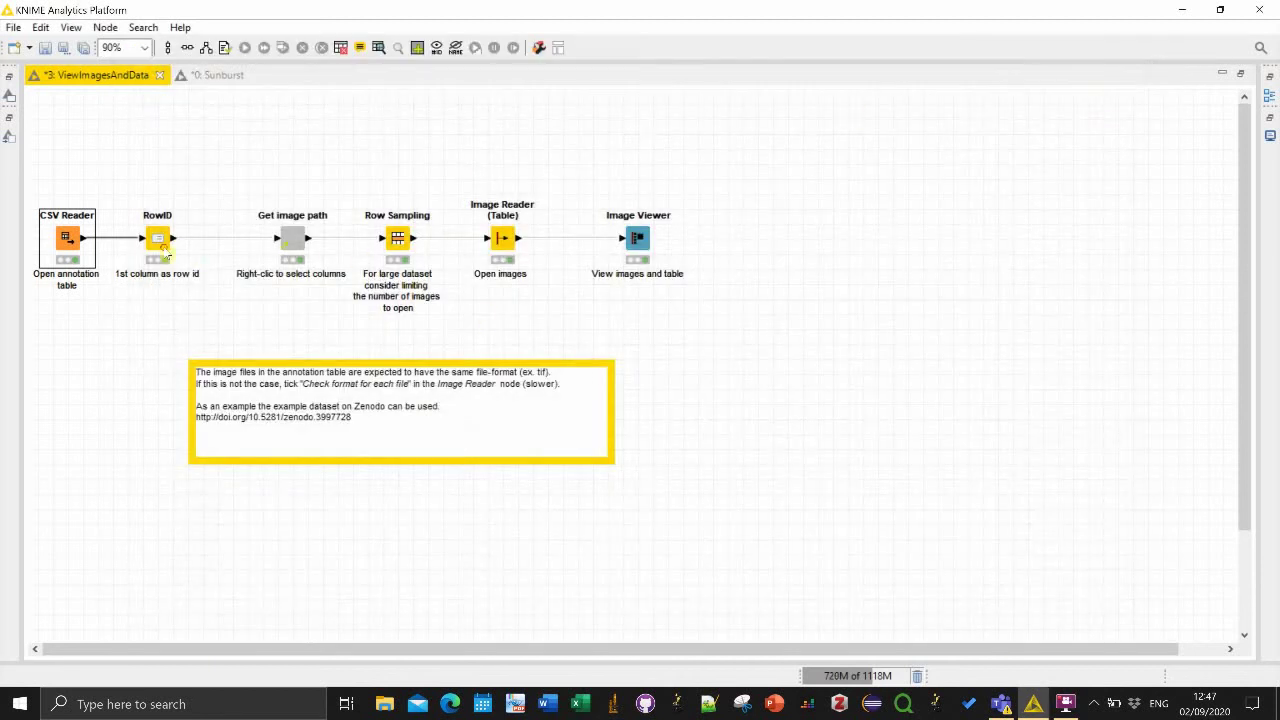
{"action": "left_click", "coordinate": [160, 240]}
{"action": "right_click", "coordinate": [164, 240]}
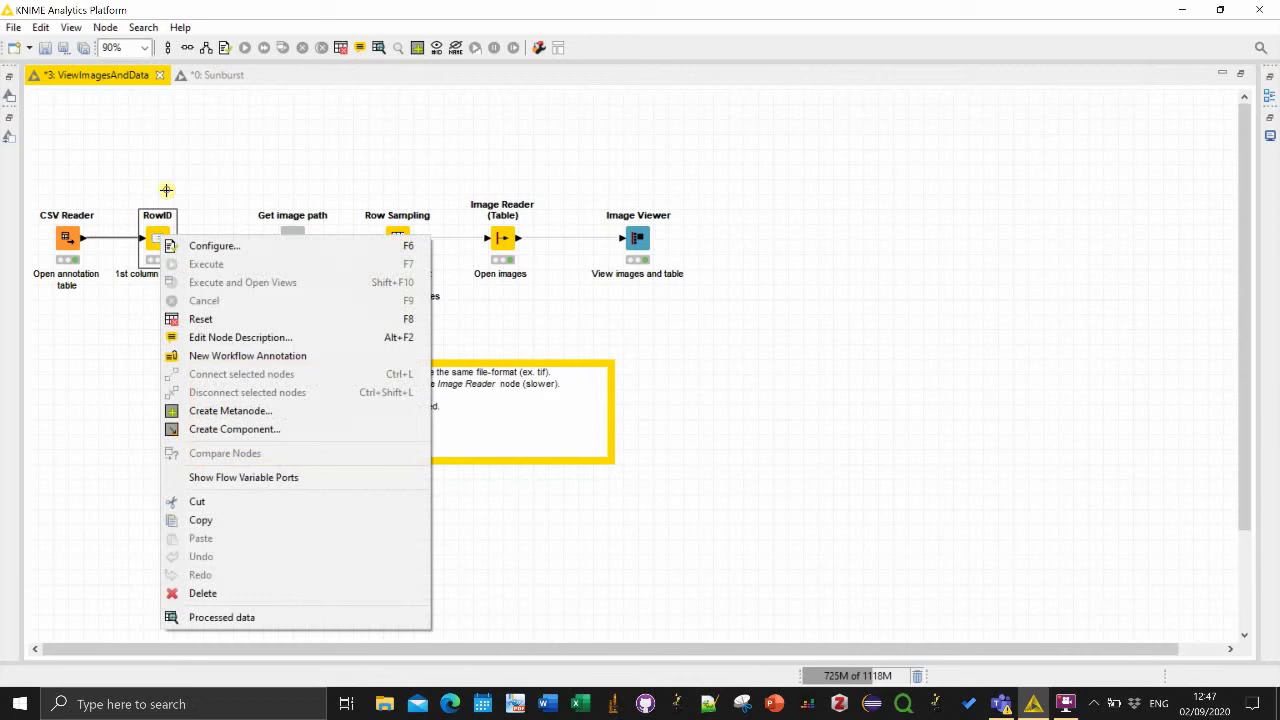
{"action": "left_click", "coordinate": [165, 190]}
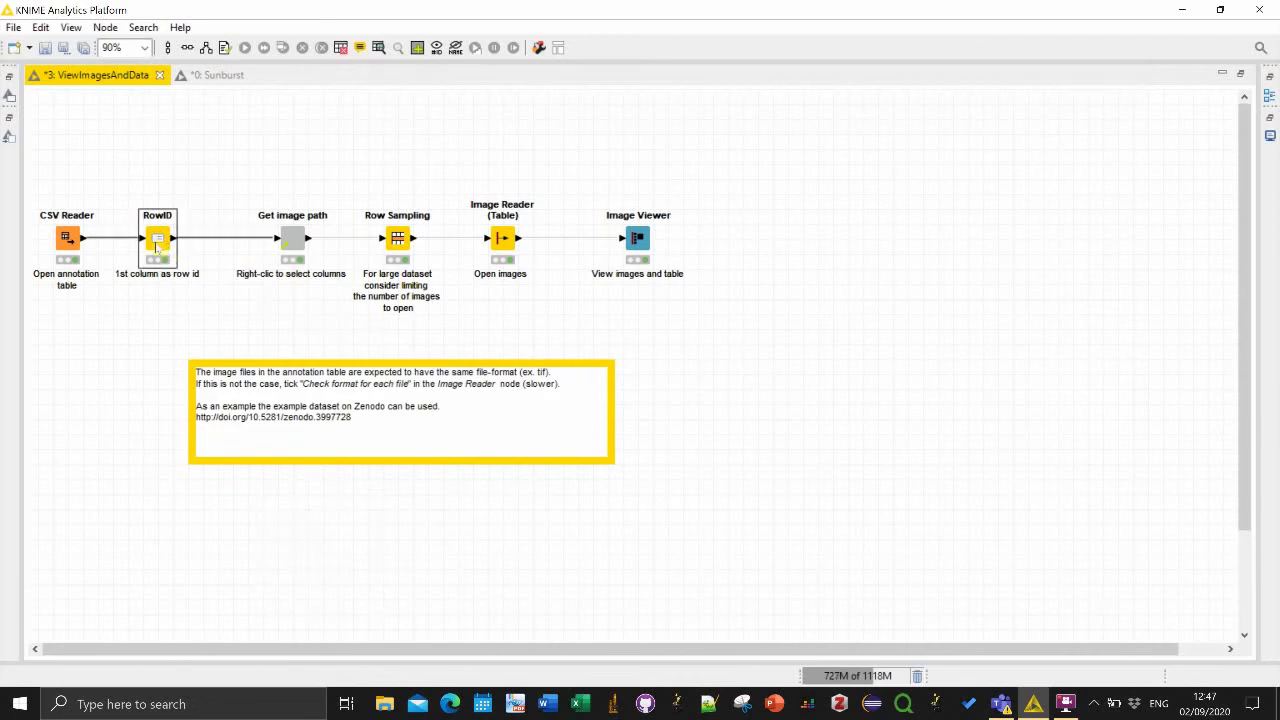
{"action": "right_click", "coordinate": [160, 240]}
{"action": "left_click", "coordinate": [266, 623]}
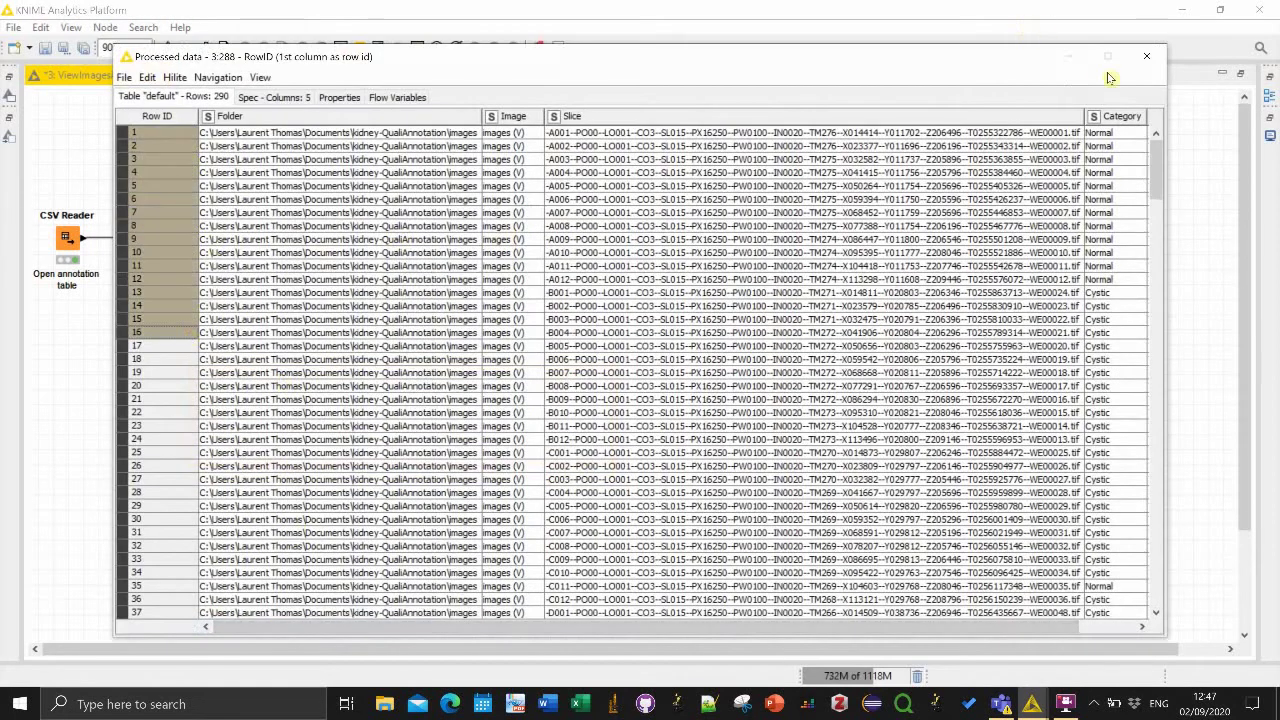
{"action": "left_click", "coordinate": [1146, 56]}
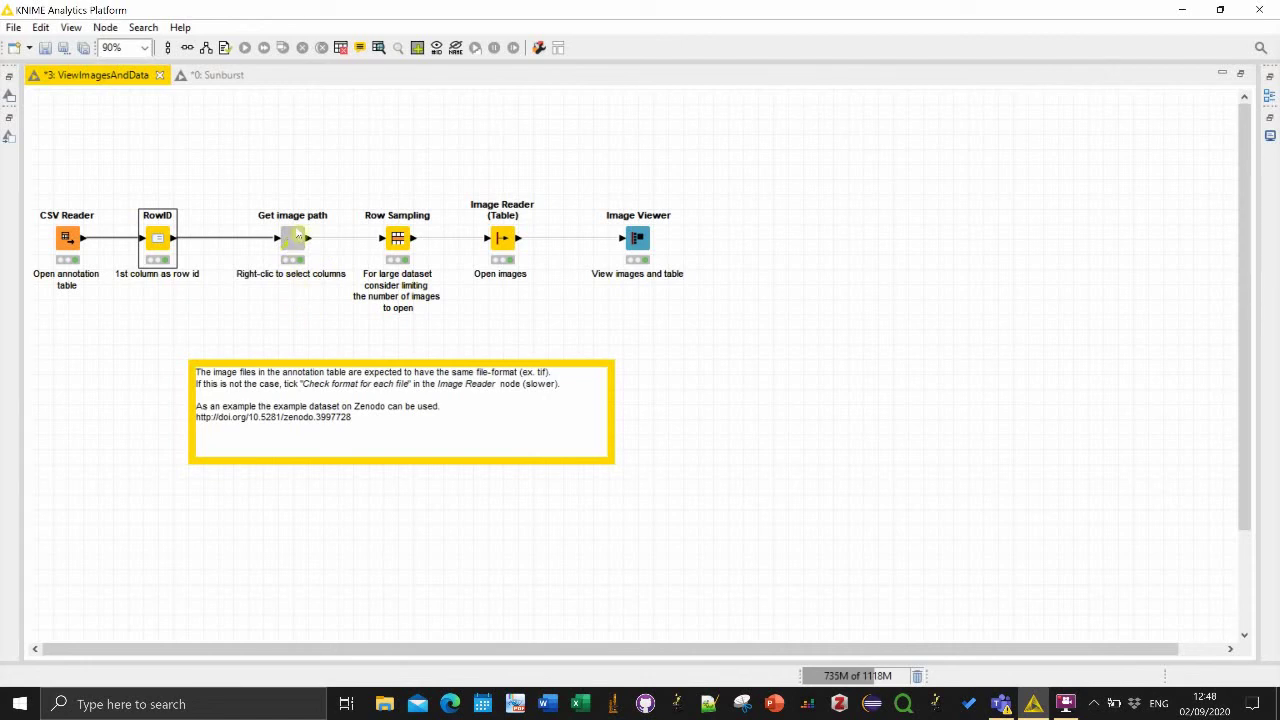
{"action": "right_click", "coordinate": [301, 249]}
{"action": "left_click", "coordinate": [340, 256]}
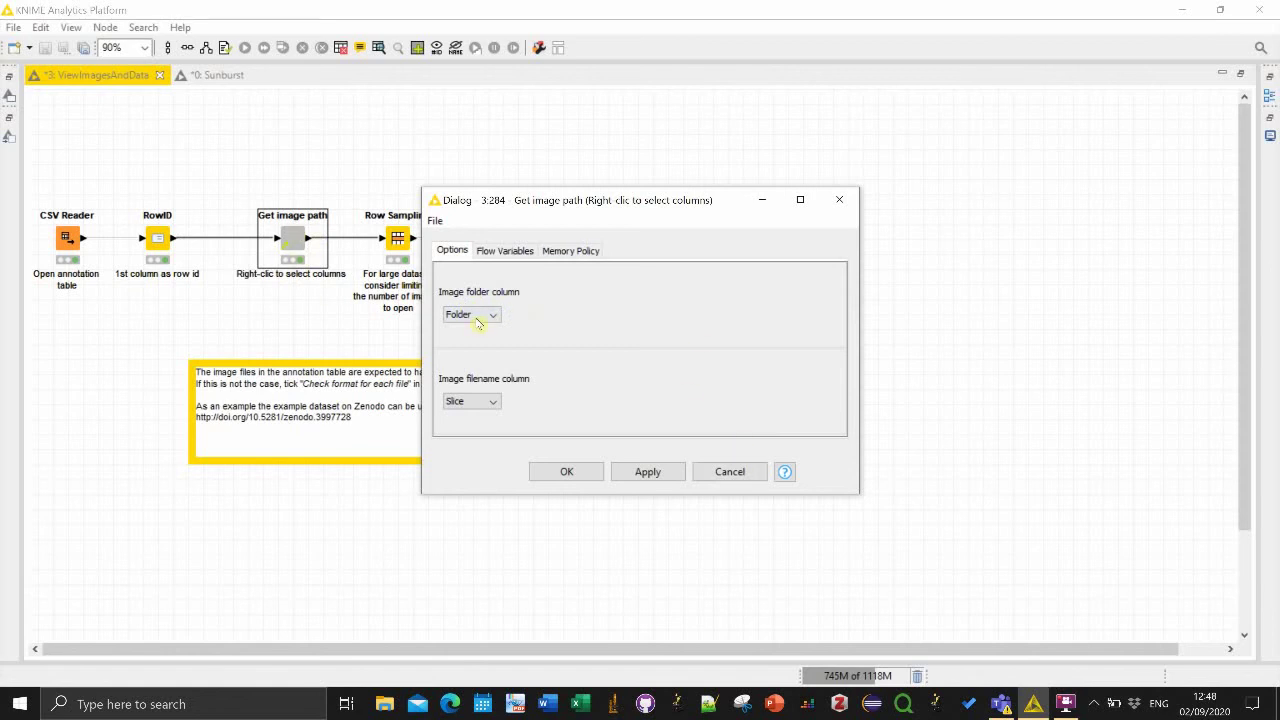
{"action": "left_click", "coordinate": [482, 318]}
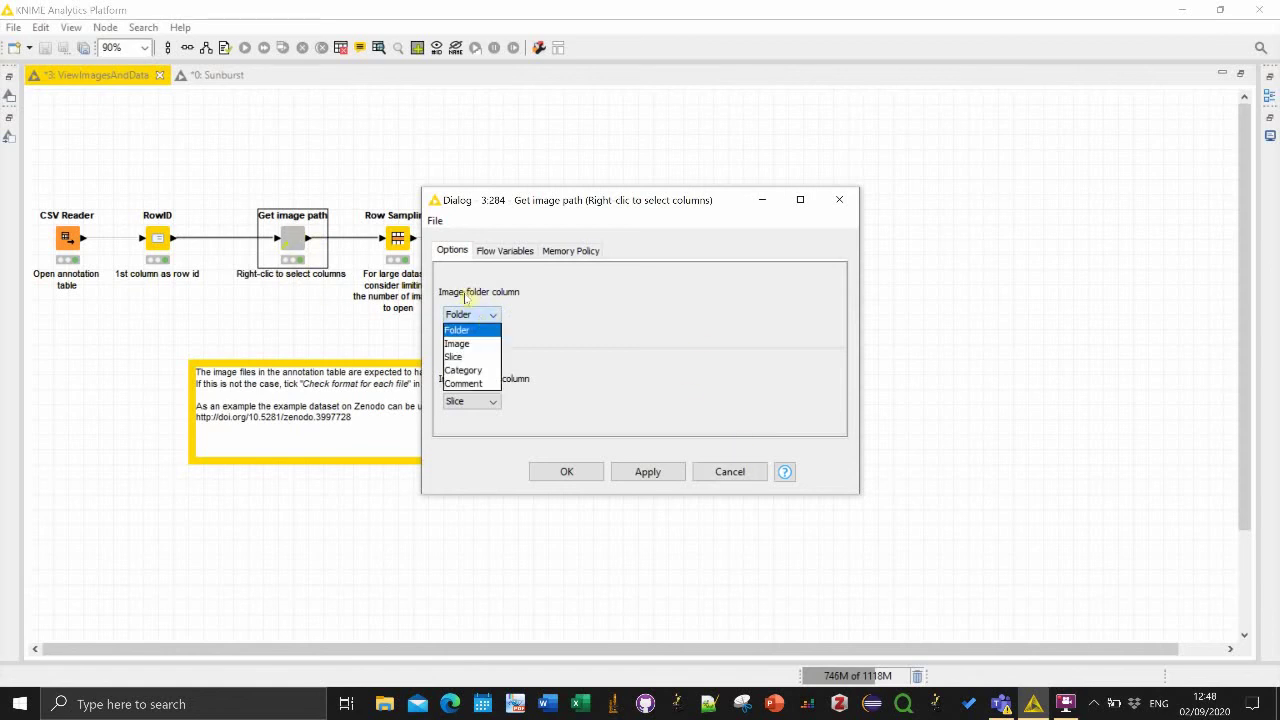
{"action": "left_click", "coordinate": [482, 330]}
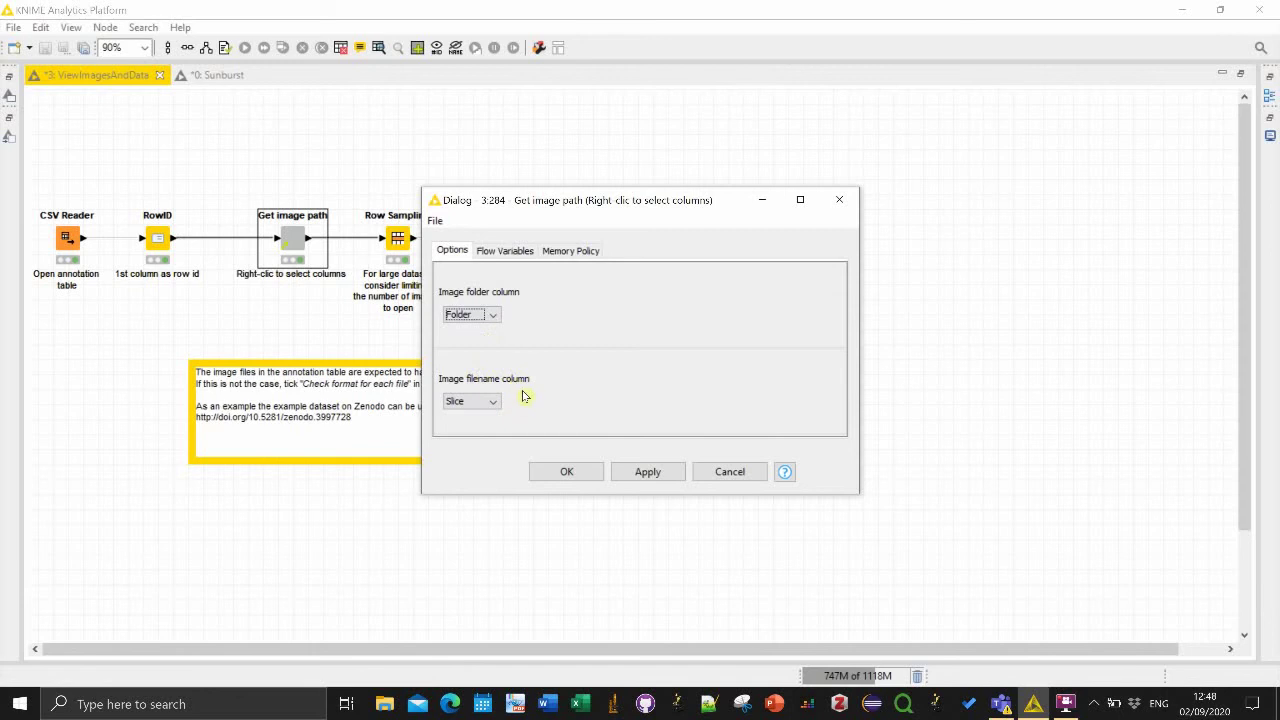
{"action": "left_click", "coordinate": [491, 401]}
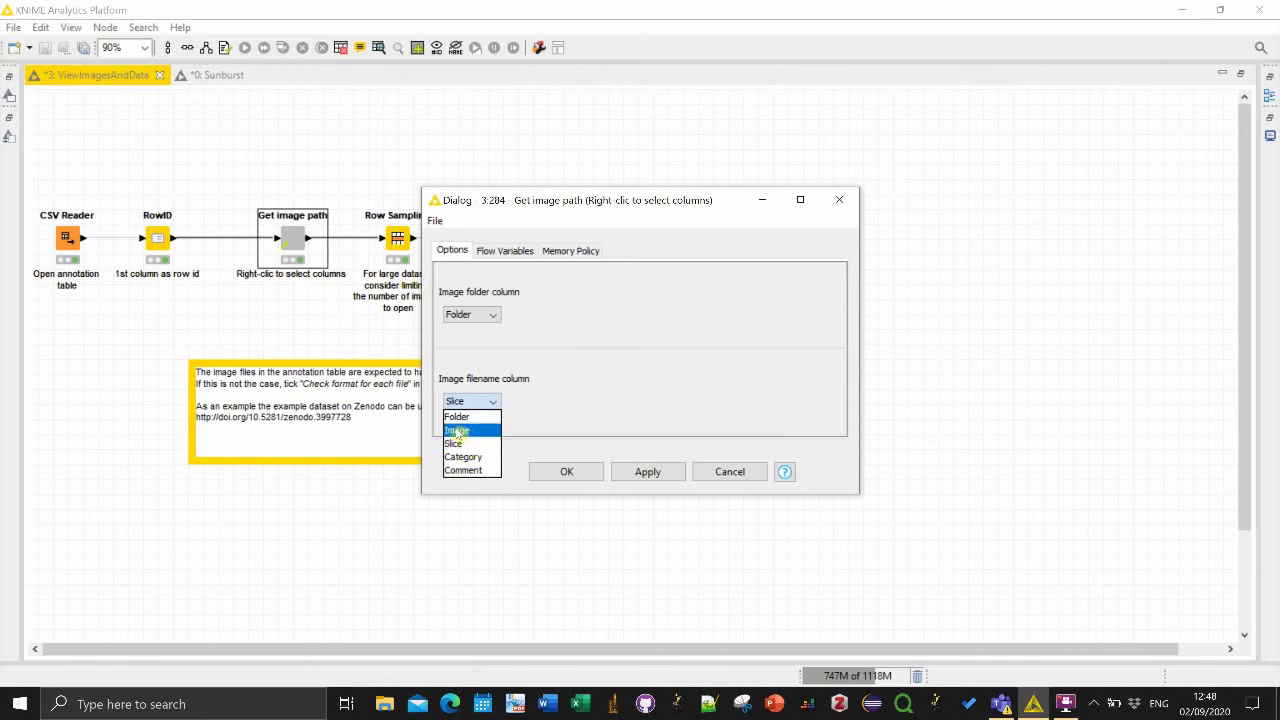
{"action": "left_click", "coordinate": [457, 430]}
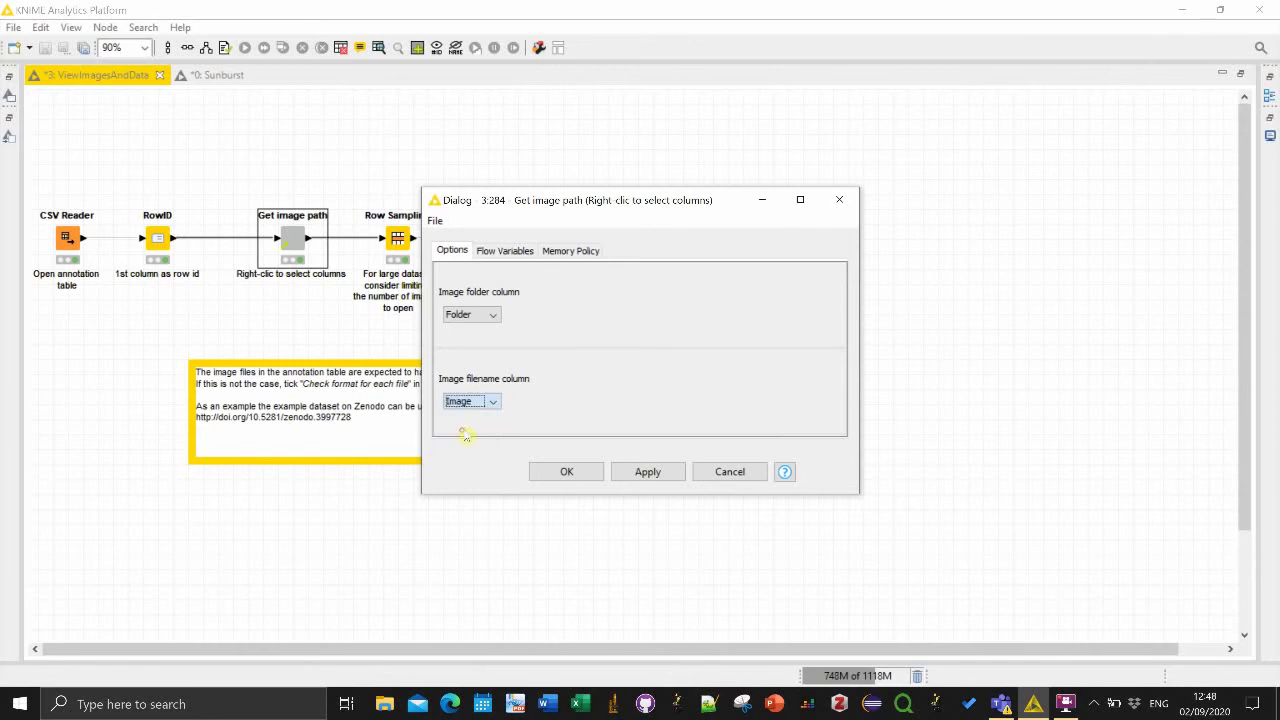
{"action": "left_click", "coordinate": [486, 400]}
{"action": "left_click", "coordinate": [470, 443]}
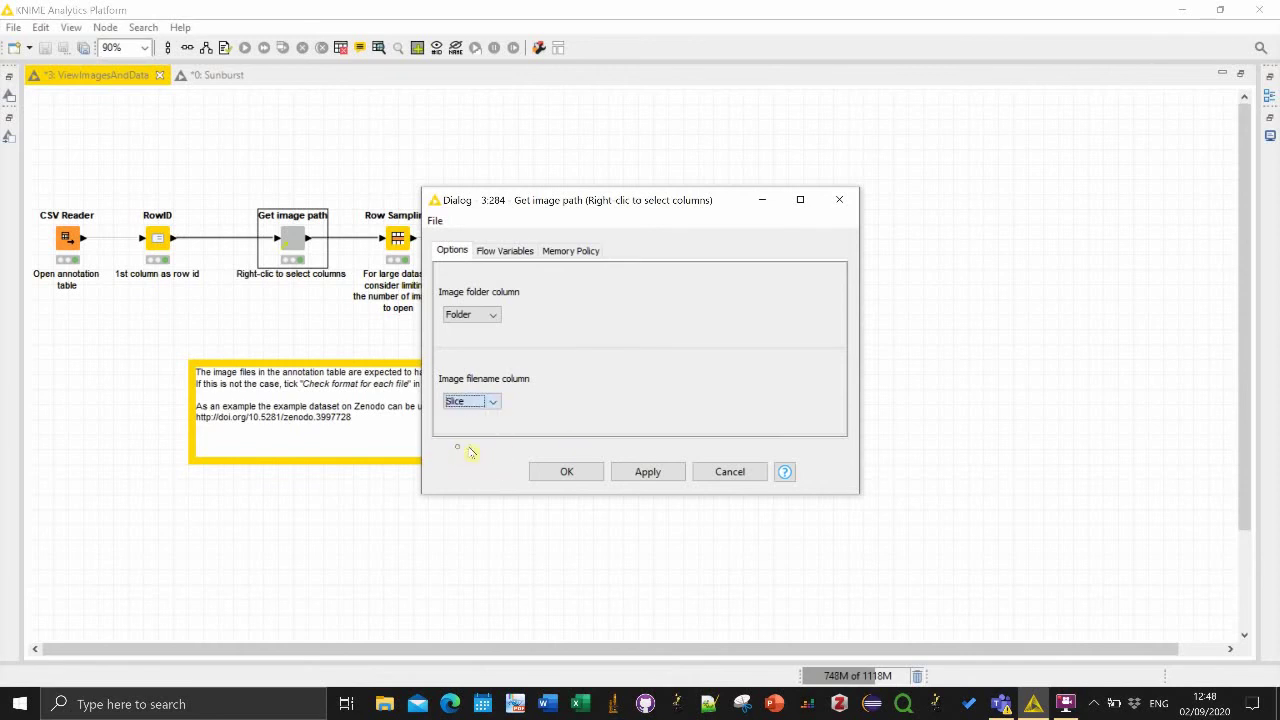
{"action": "left_click", "coordinate": [569, 473]}
{"action": "left_click", "coordinate": [766, 412]}
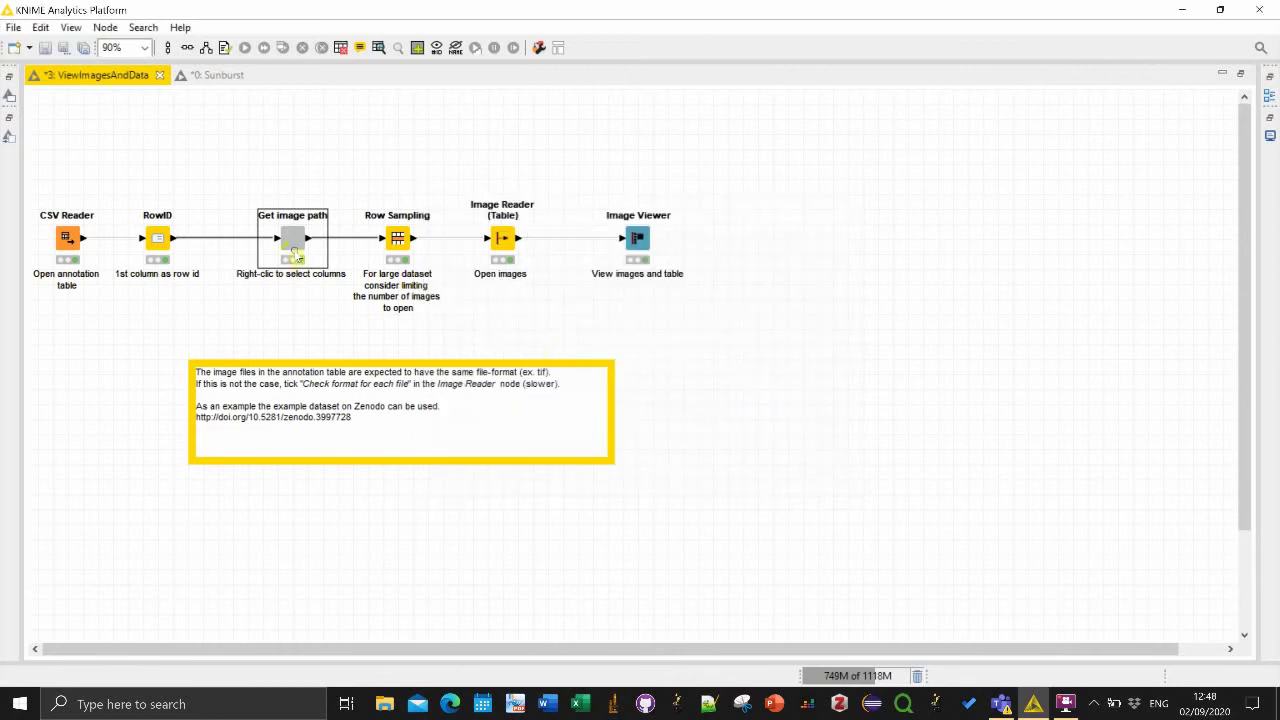
{"action": "right_click", "coordinate": [297, 257]}
{"action": "left_click", "coordinate": [352, 186]}
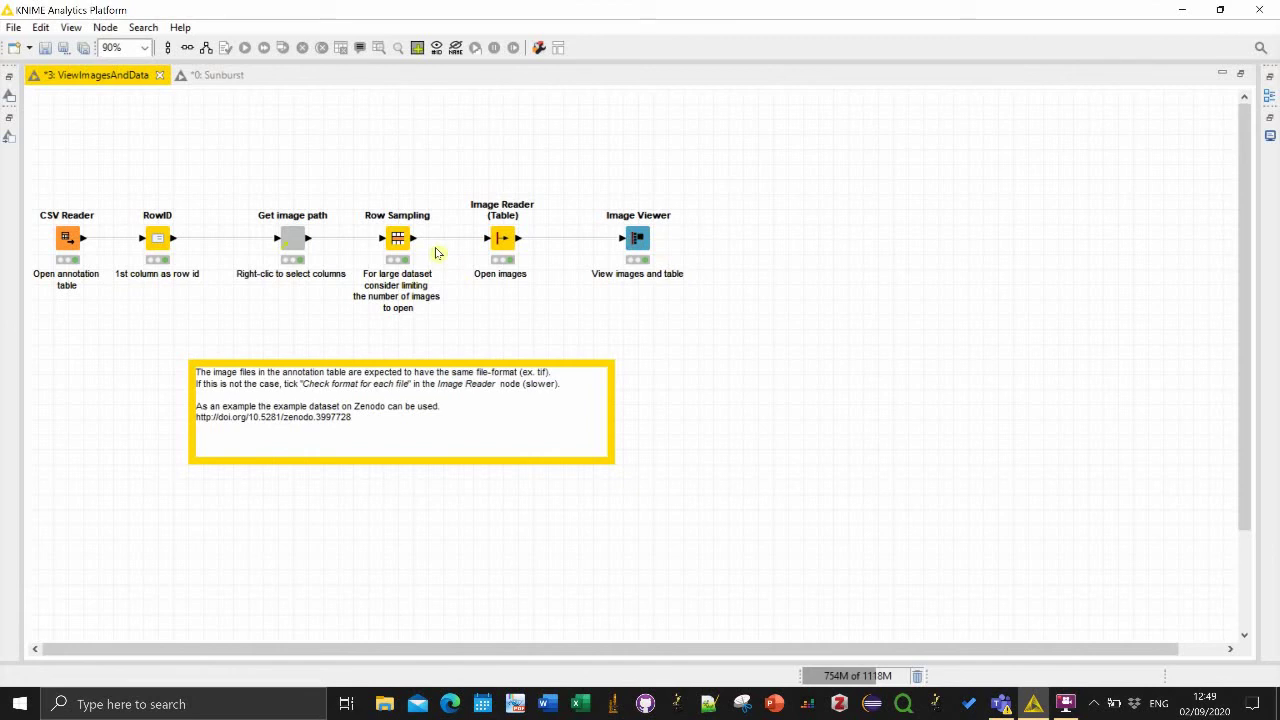
{"action": "left_click", "coordinate": [401, 248]}
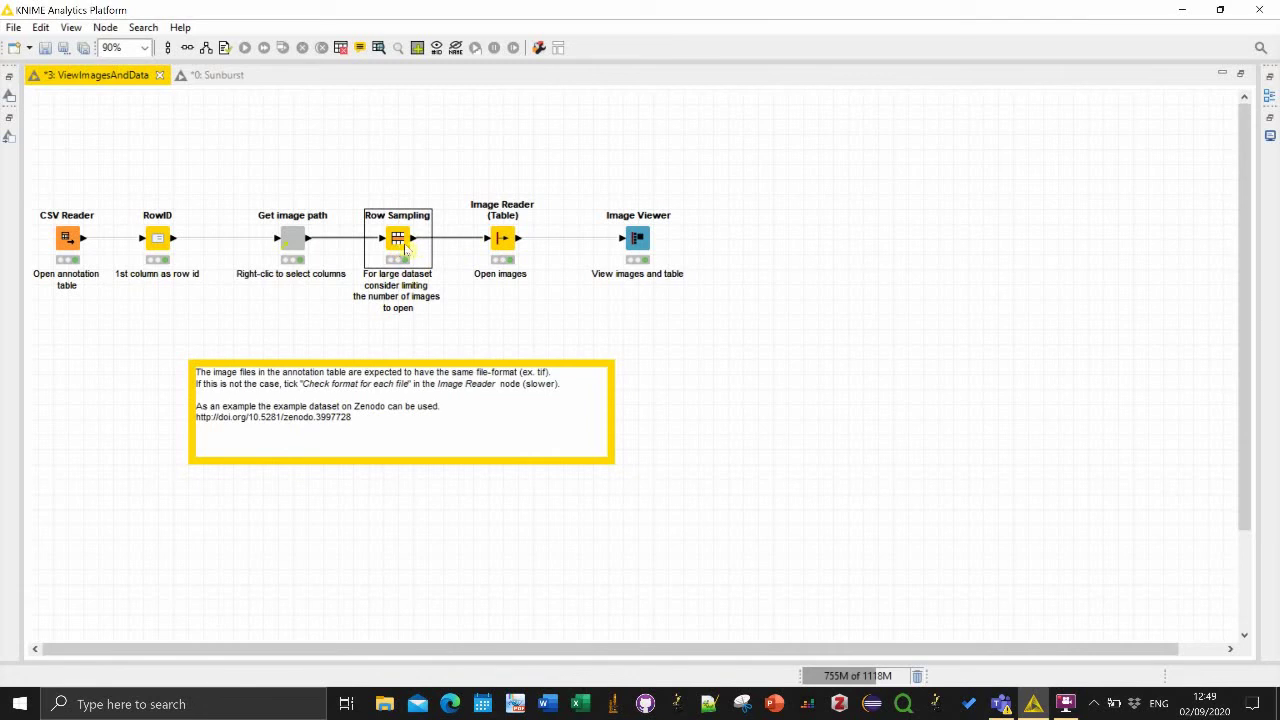
{"action": "right_click", "coordinate": [405, 250]}
{"action": "left_click", "coordinate": [421, 251]}
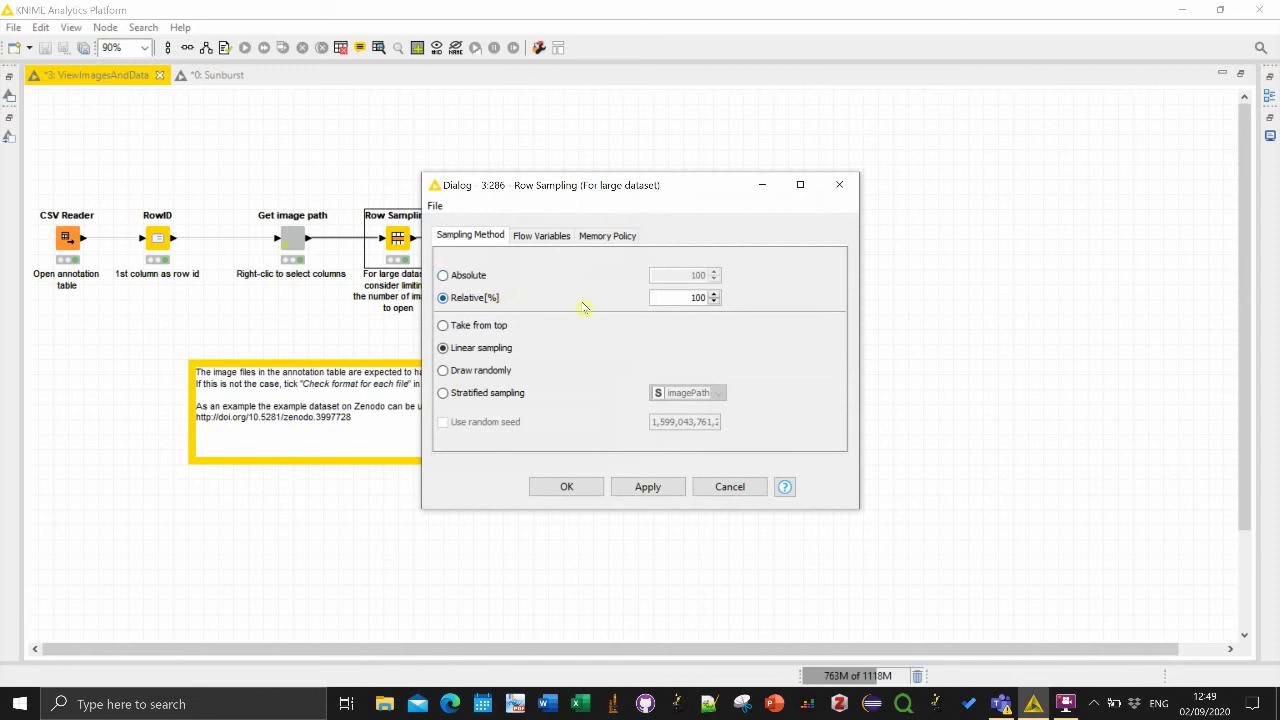
{"action": "double_click", "coordinate": [697, 297]}
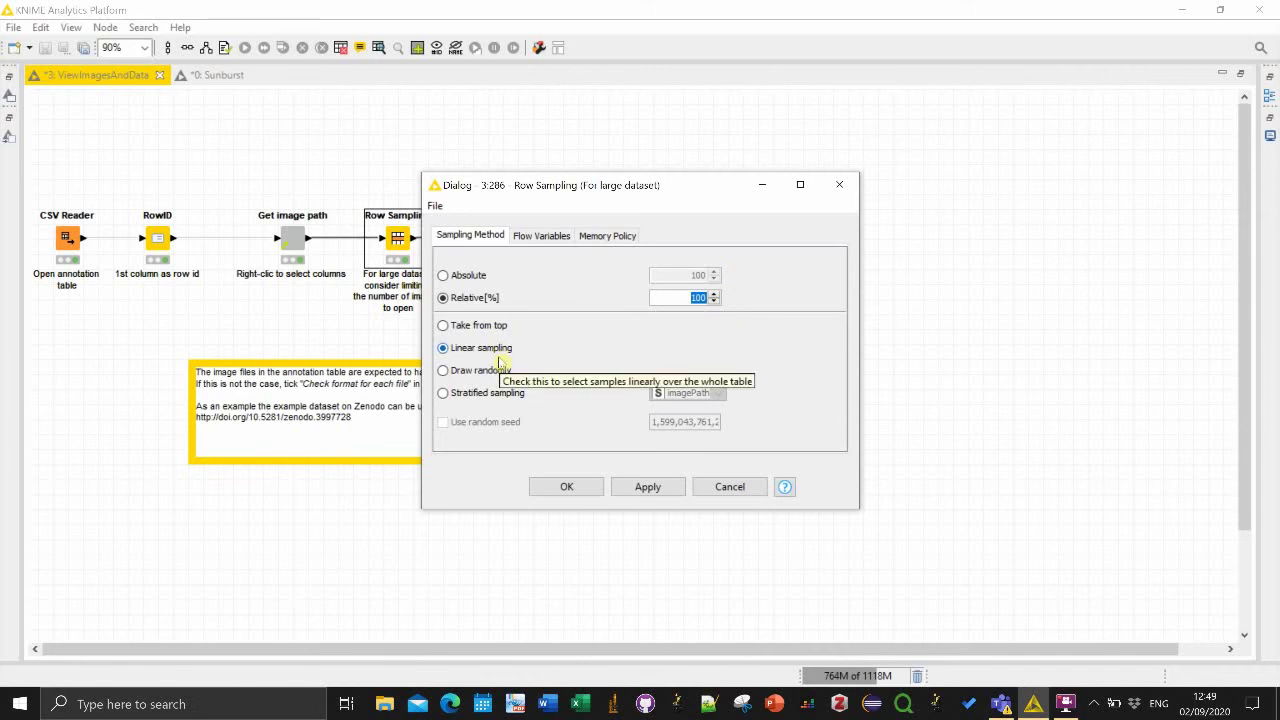
{"action": "left_click", "coordinate": [566, 488]}
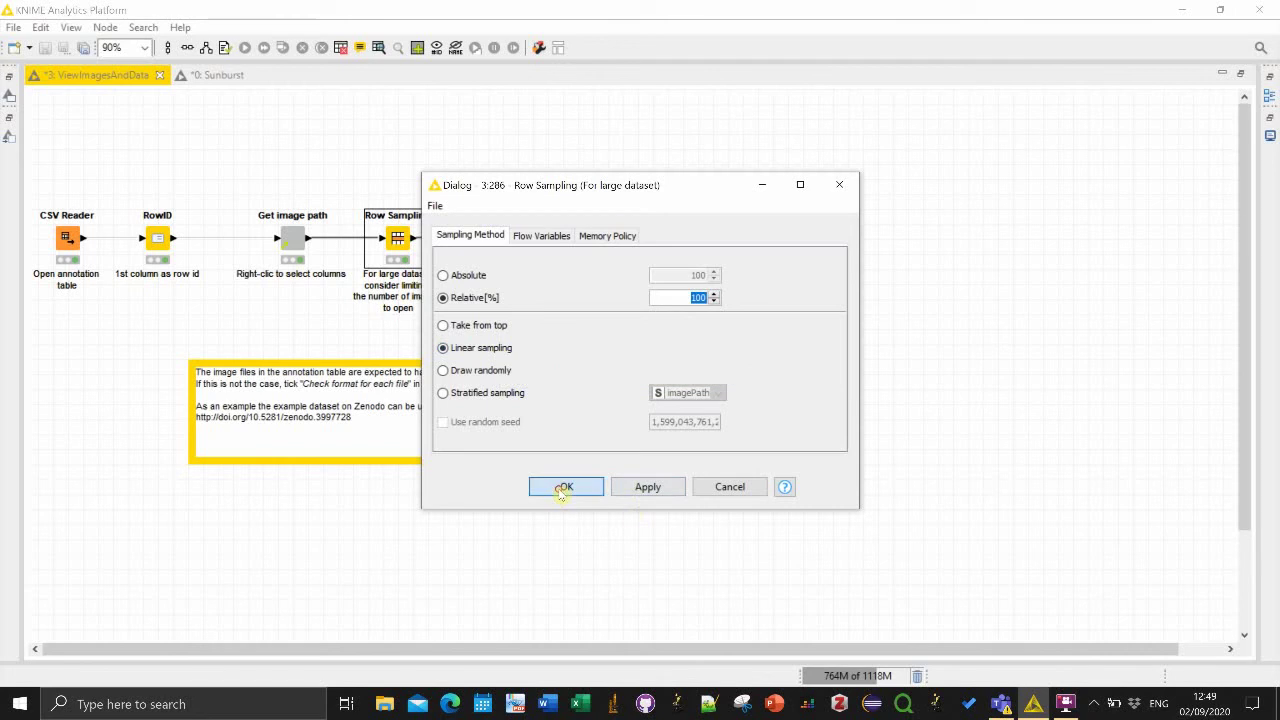
{"action": "left_click", "coordinate": [767, 406]}
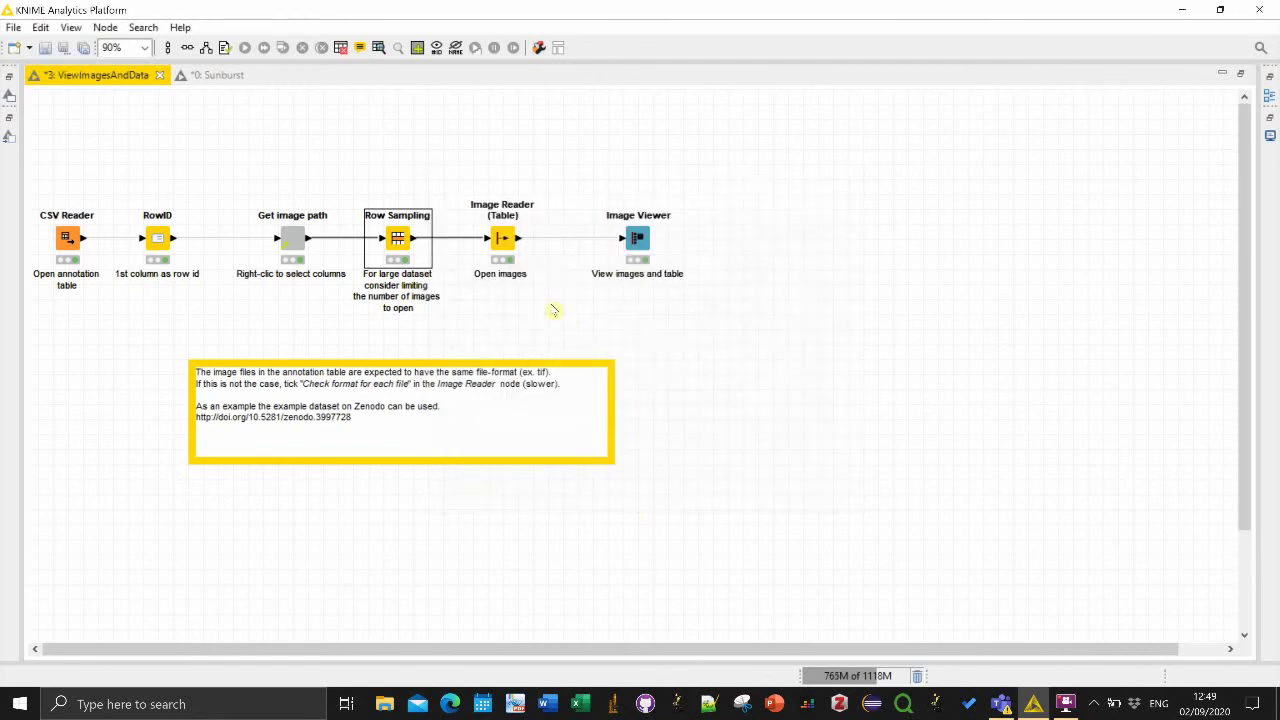
{"action": "left_click", "coordinate": [514, 253]}
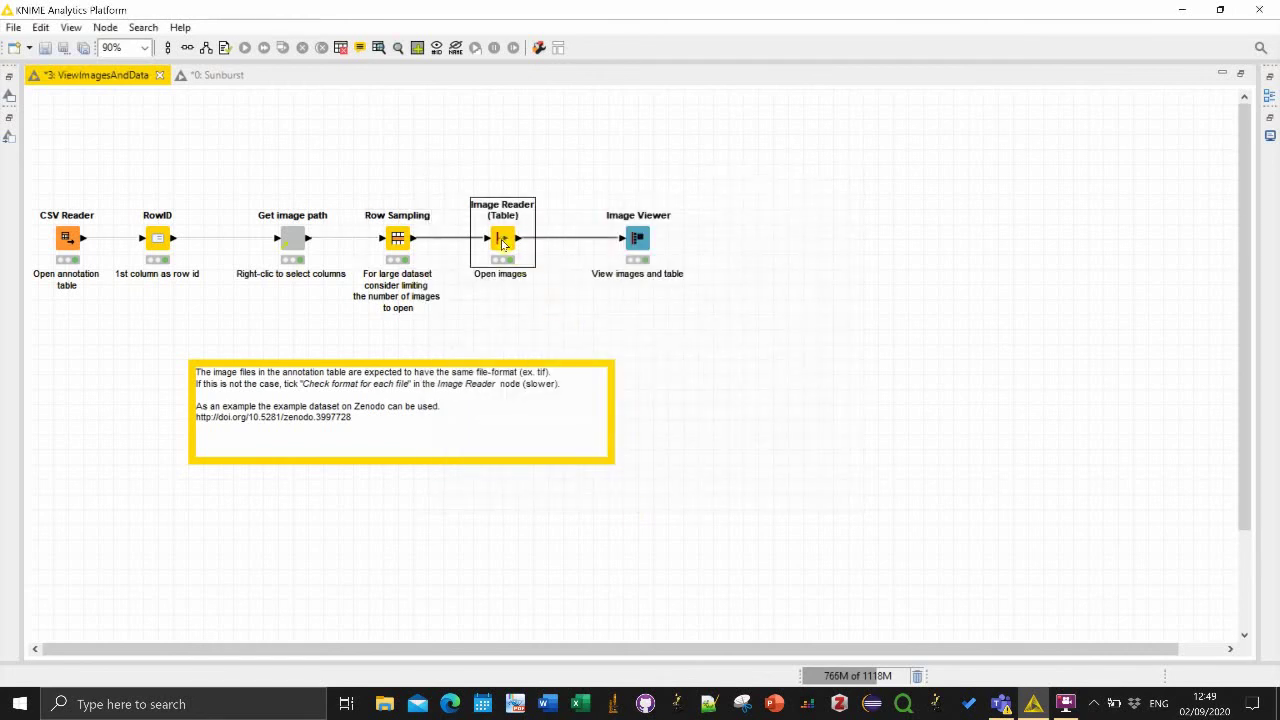
{"action": "right_click", "coordinate": [506, 246]}
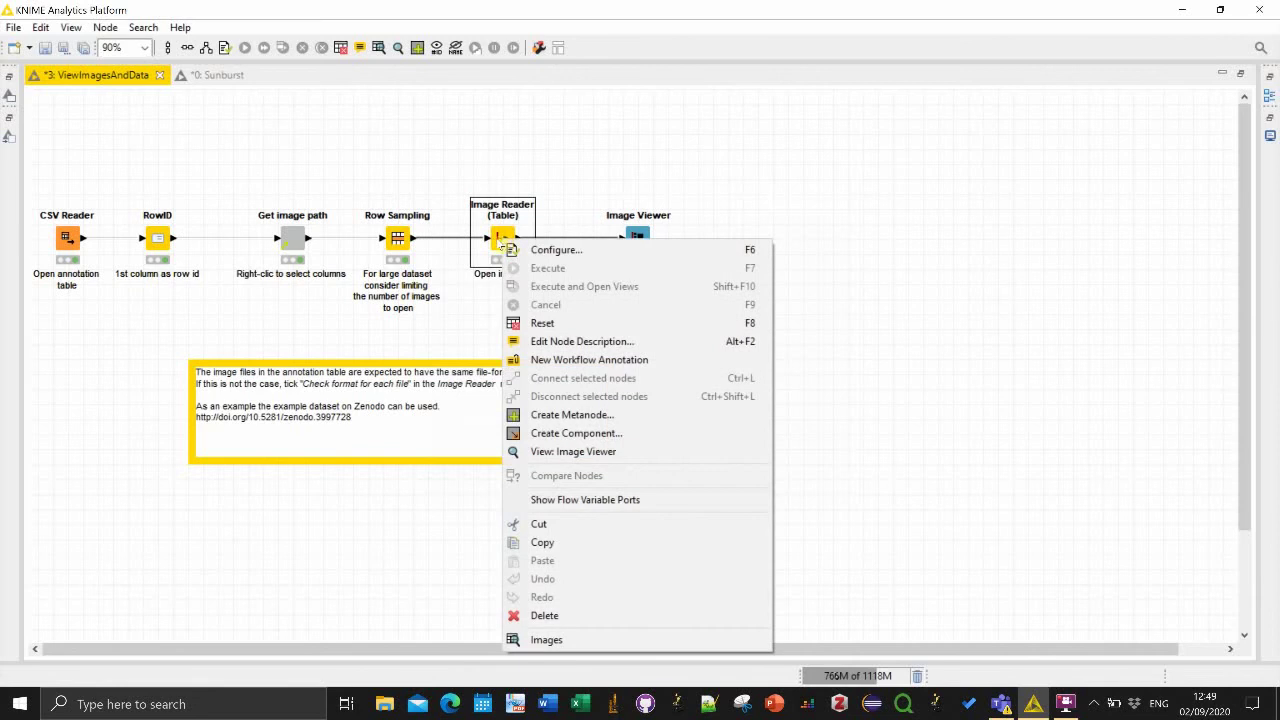
{"action": "left_click", "coordinate": [540, 250]}
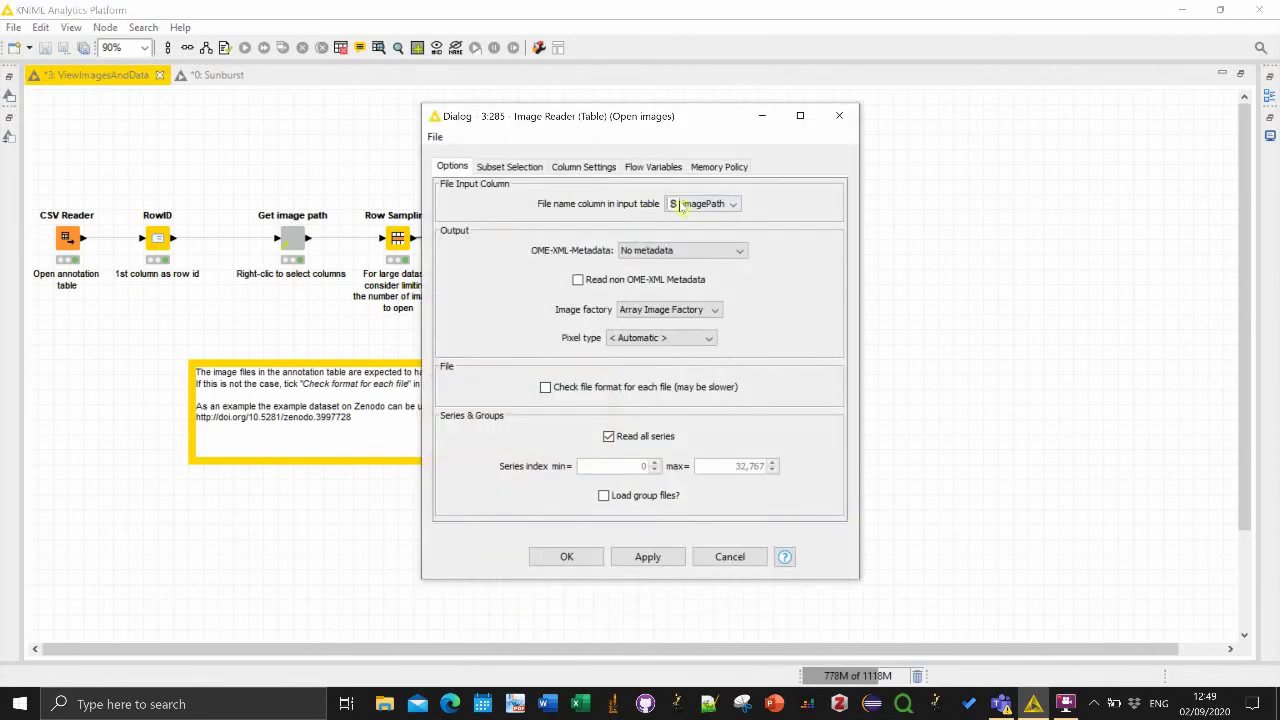
{"action": "left_click", "coordinate": [846, 120]}
{"action": "right_click", "coordinate": [299, 243]}
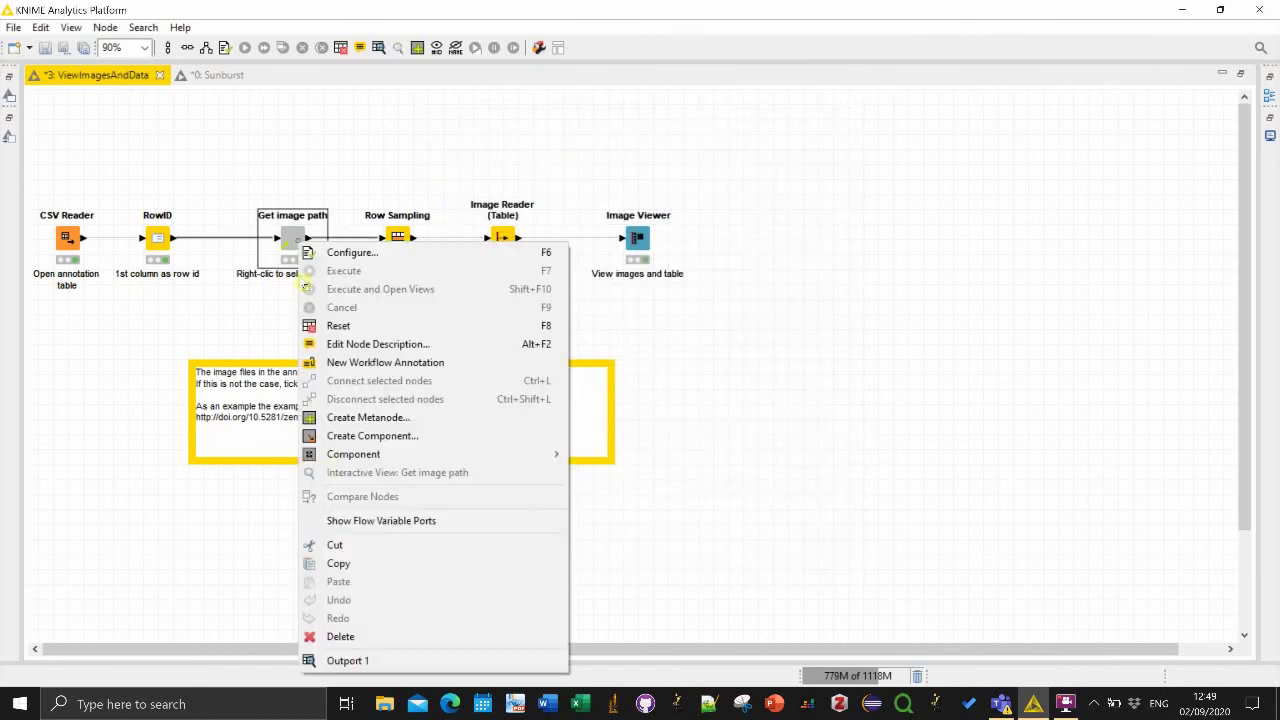
{"action": "left_click", "coordinate": [368, 660]}
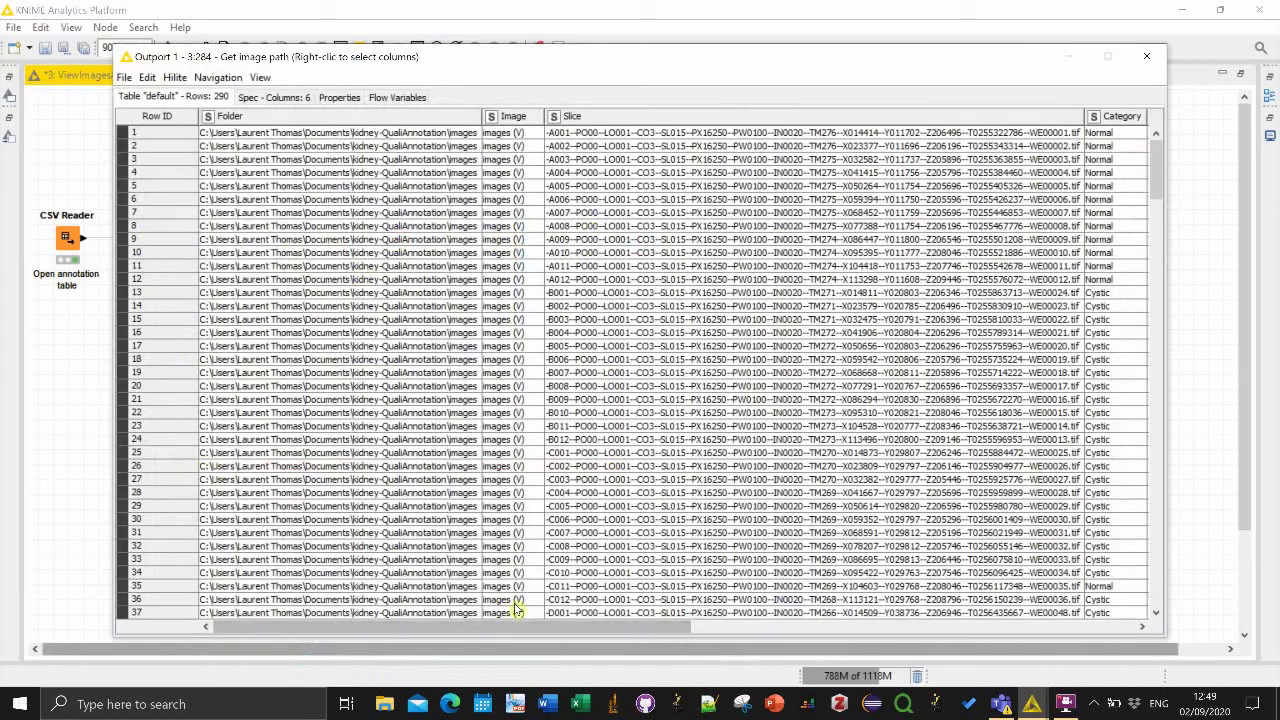
{"action": "scroll", "coordinate": [545, 167], "scroll_direction": "right", "scroll_amount": 10}
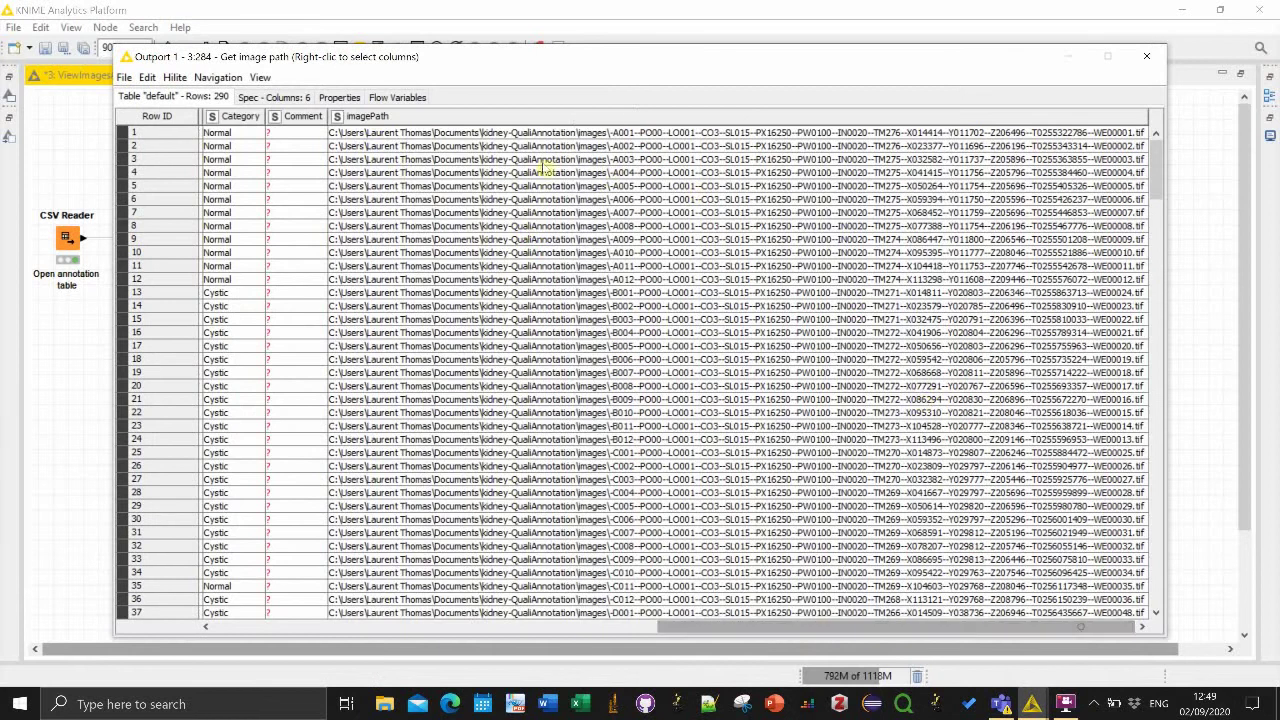
{"action": "right_click", "coordinate": [386, 116]}
{"action": "left_click", "coordinate": [460, 163]}
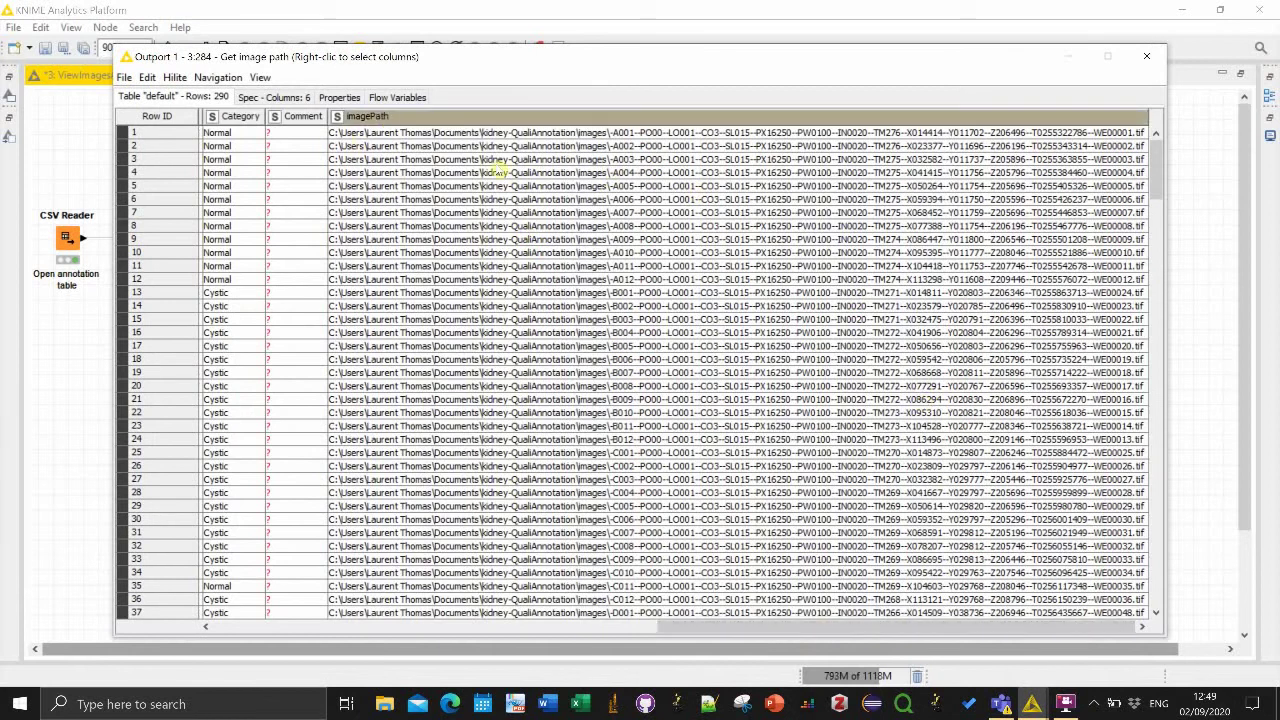
{"action": "left_click", "coordinate": [660, 134]}
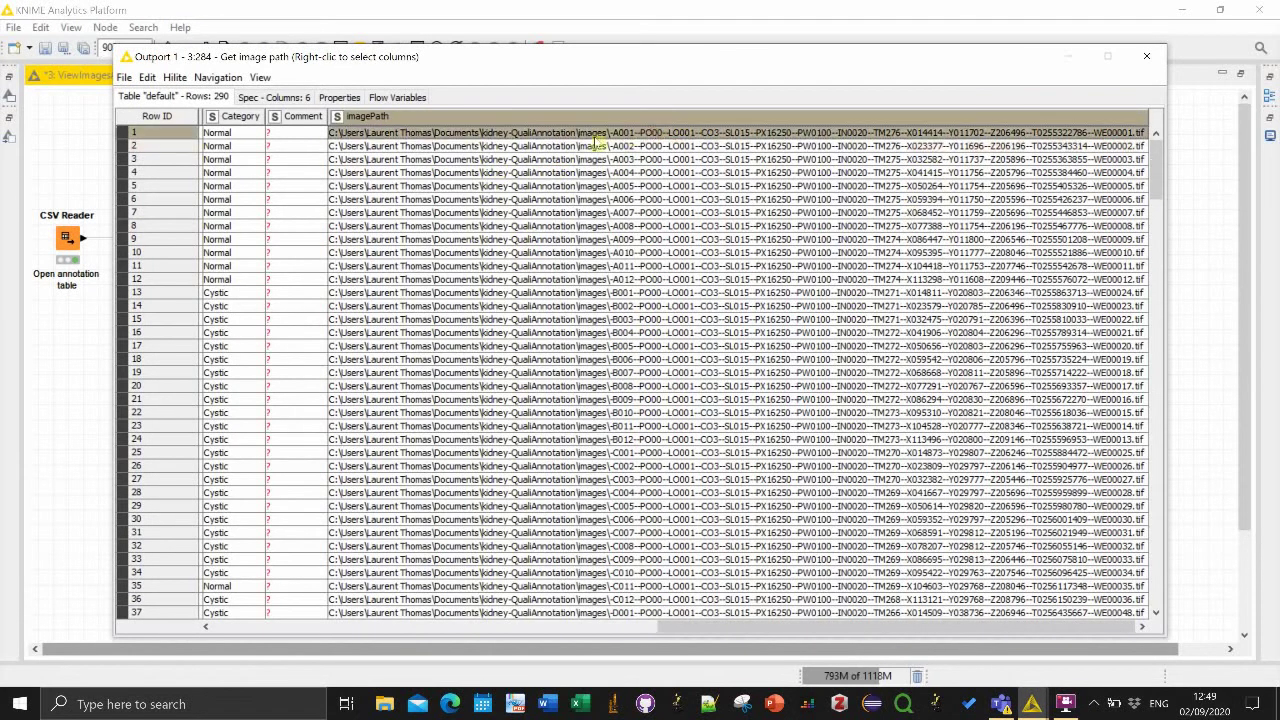
{"action": "left_click", "coordinate": [1155, 63]}
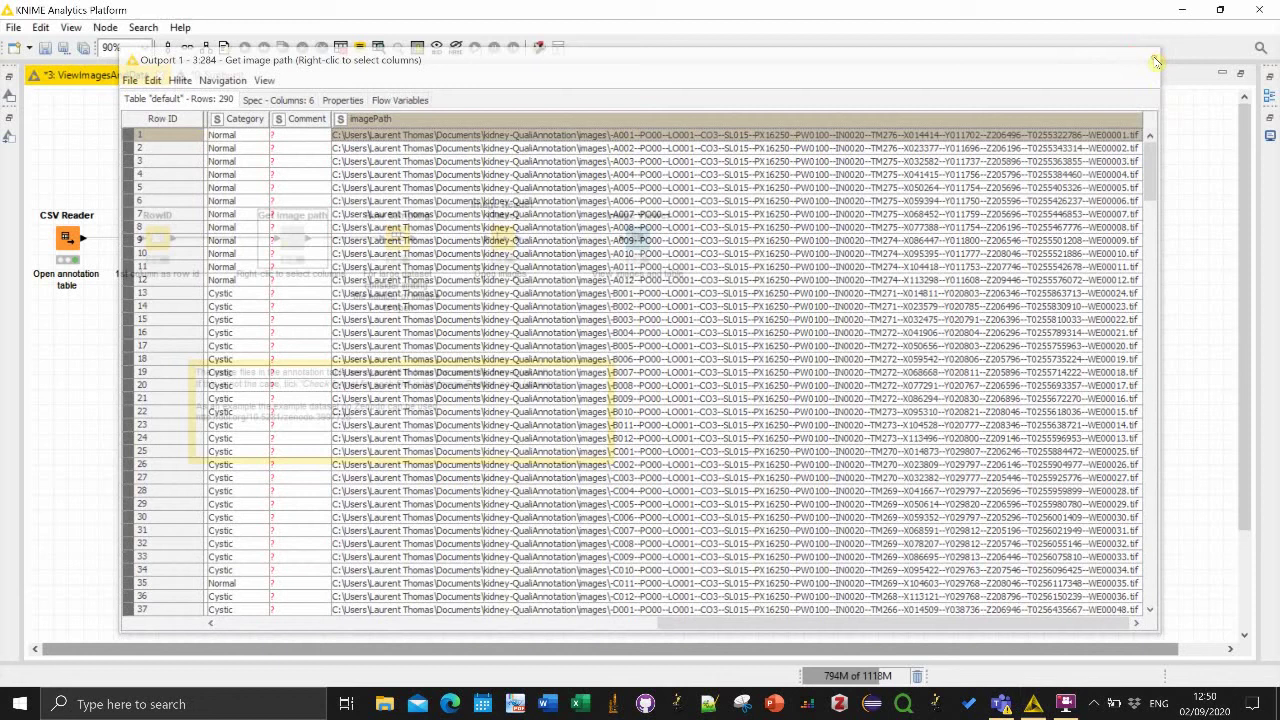
{"action": "right_click", "coordinate": [505, 246]}
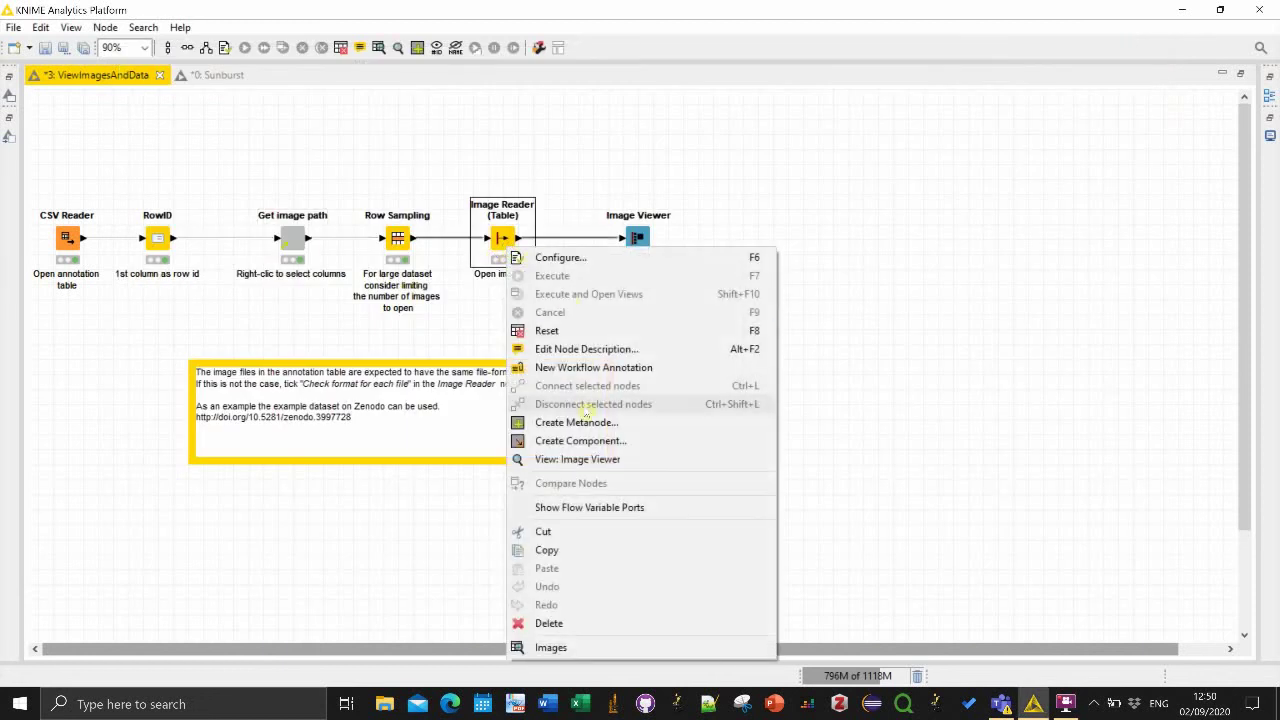
{"action": "key", "text": "Escape"}
{"action": "left_click", "coordinate": [638, 238]}
{"action": "right_click", "coordinate": [640, 238]}
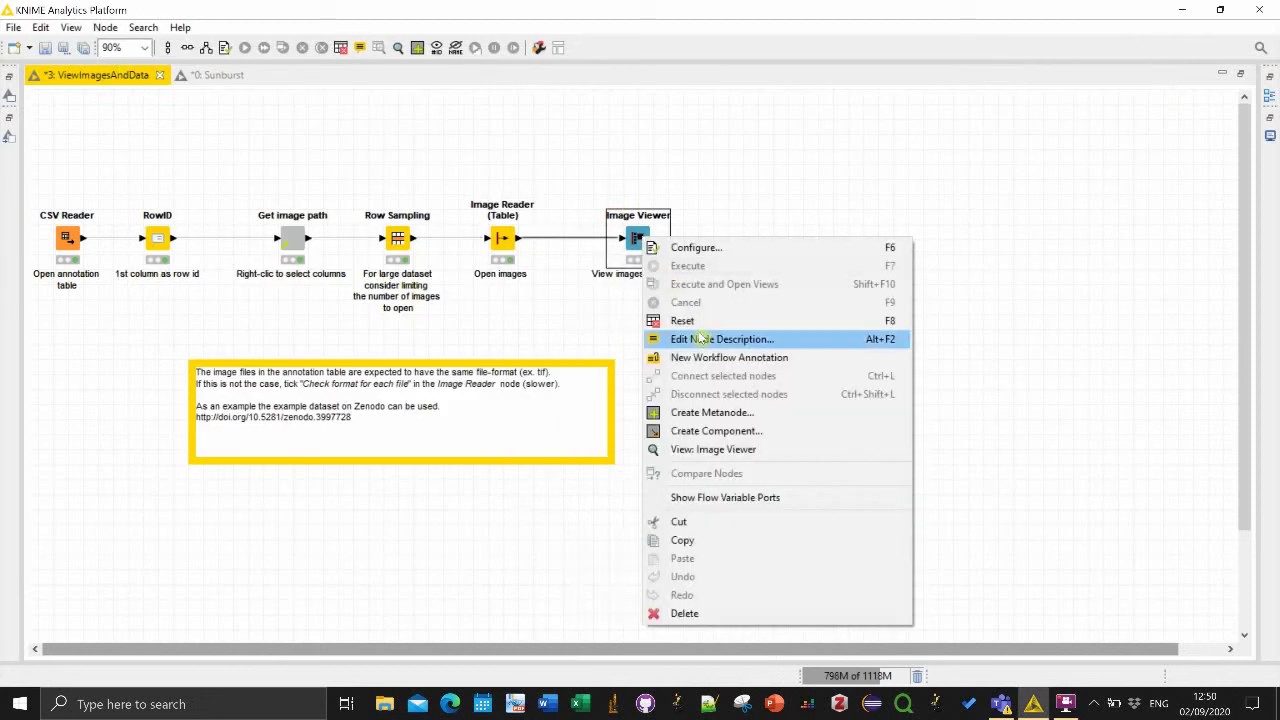
{"action": "left_click", "coordinate": [708, 449]}
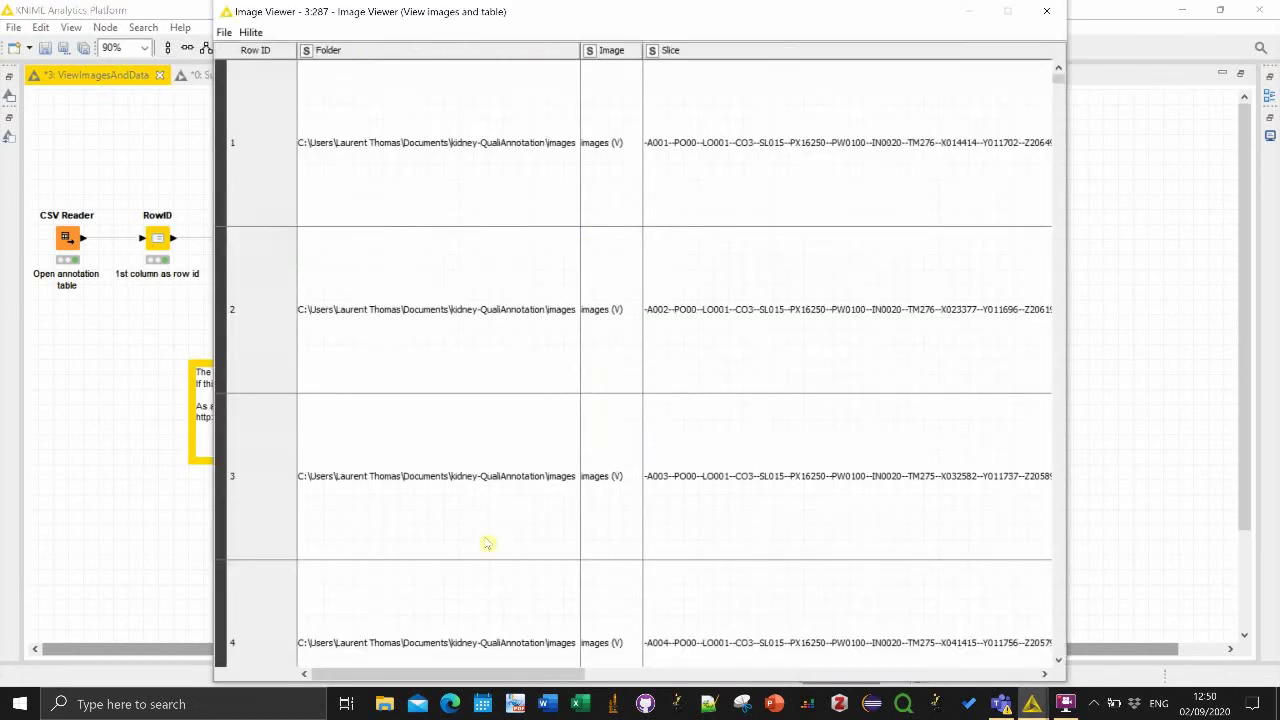
{"action": "left_click_drag", "start_coordinate": [523, 674], "coordinate": [563, 674]}
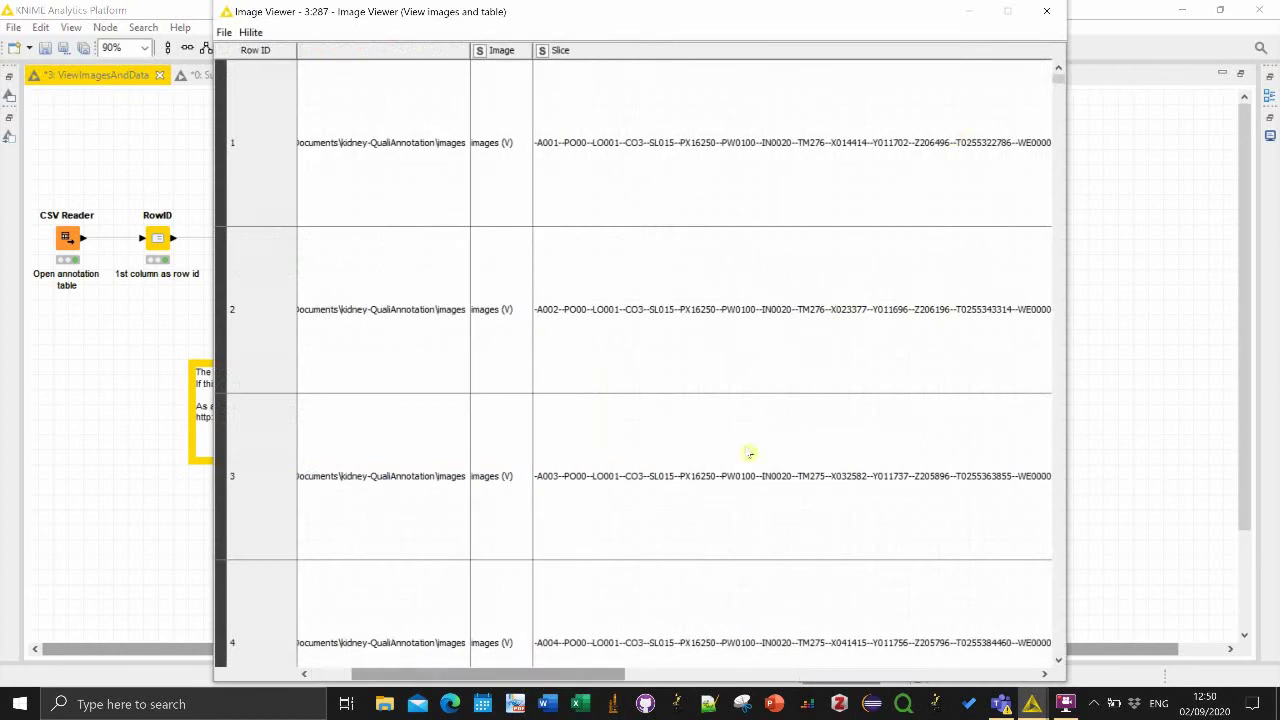
{"action": "left_click", "coordinate": [1010, 9]}
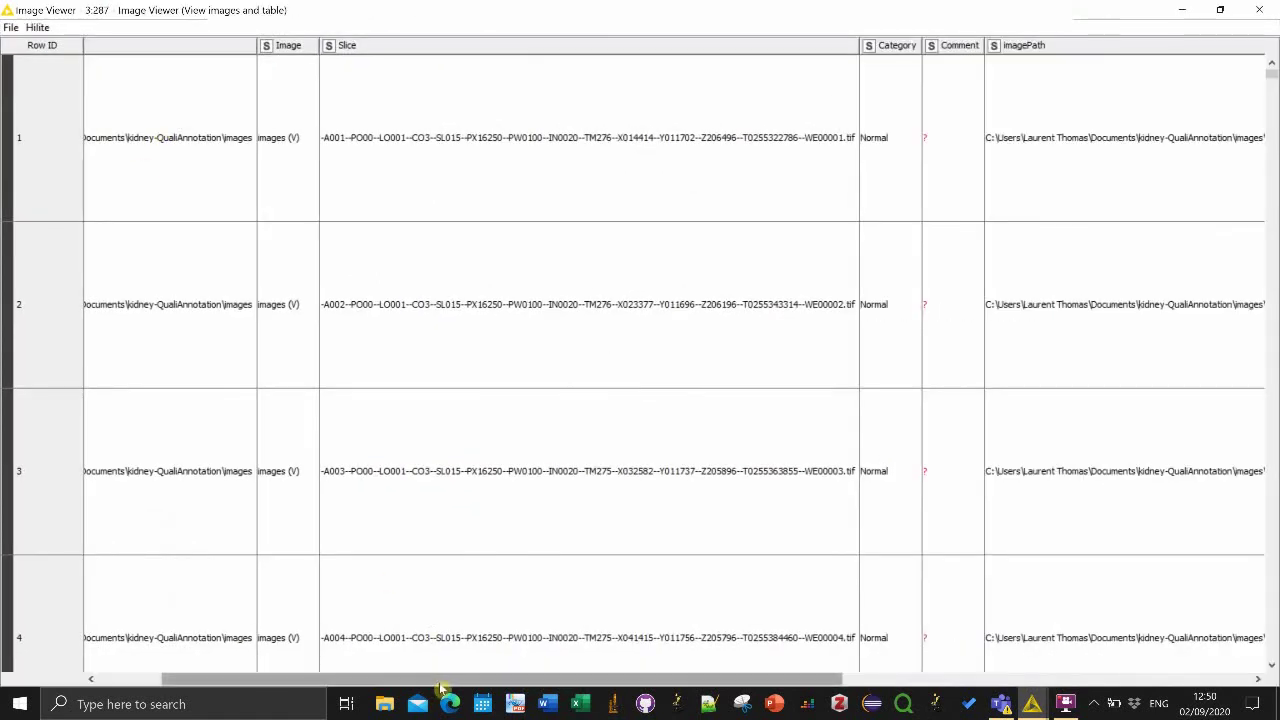
{"action": "left_click_drag", "start_coordinate": [438, 680], "coordinate": [908, 668]}
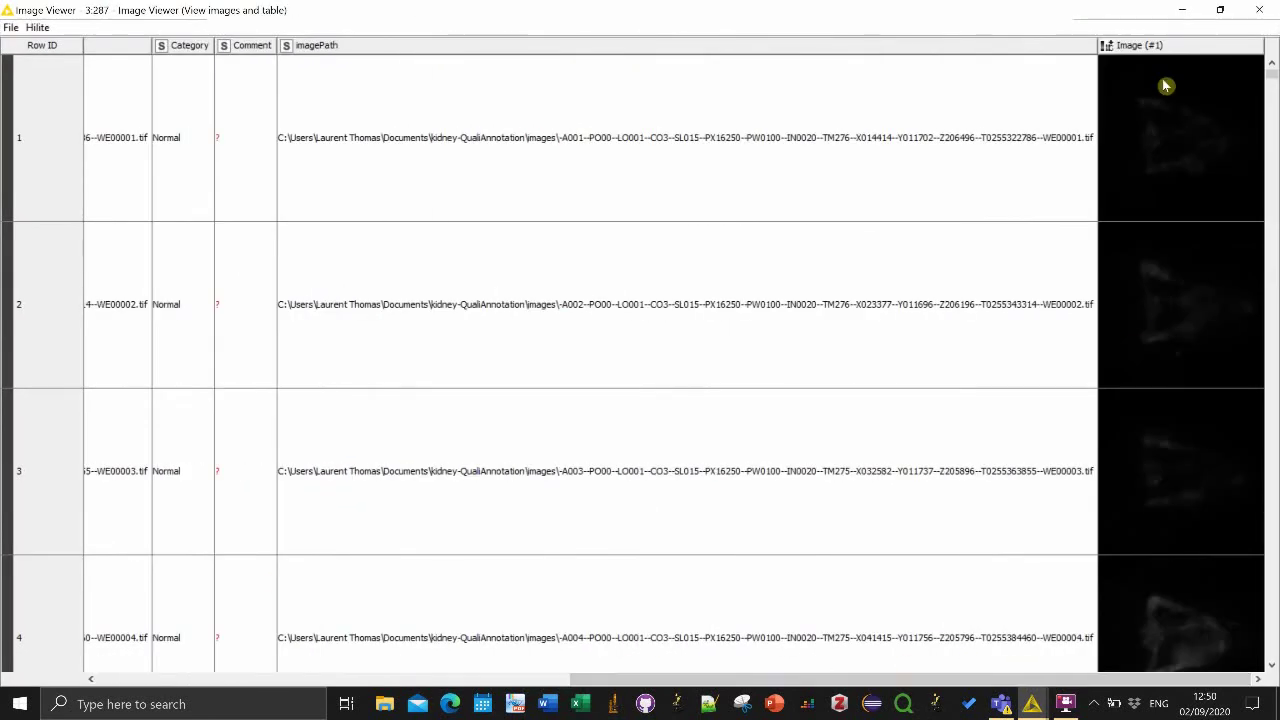
{"action": "left_click", "coordinate": [1146, 100]}
{"action": "double_click", "coordinate": [1176, 182]}
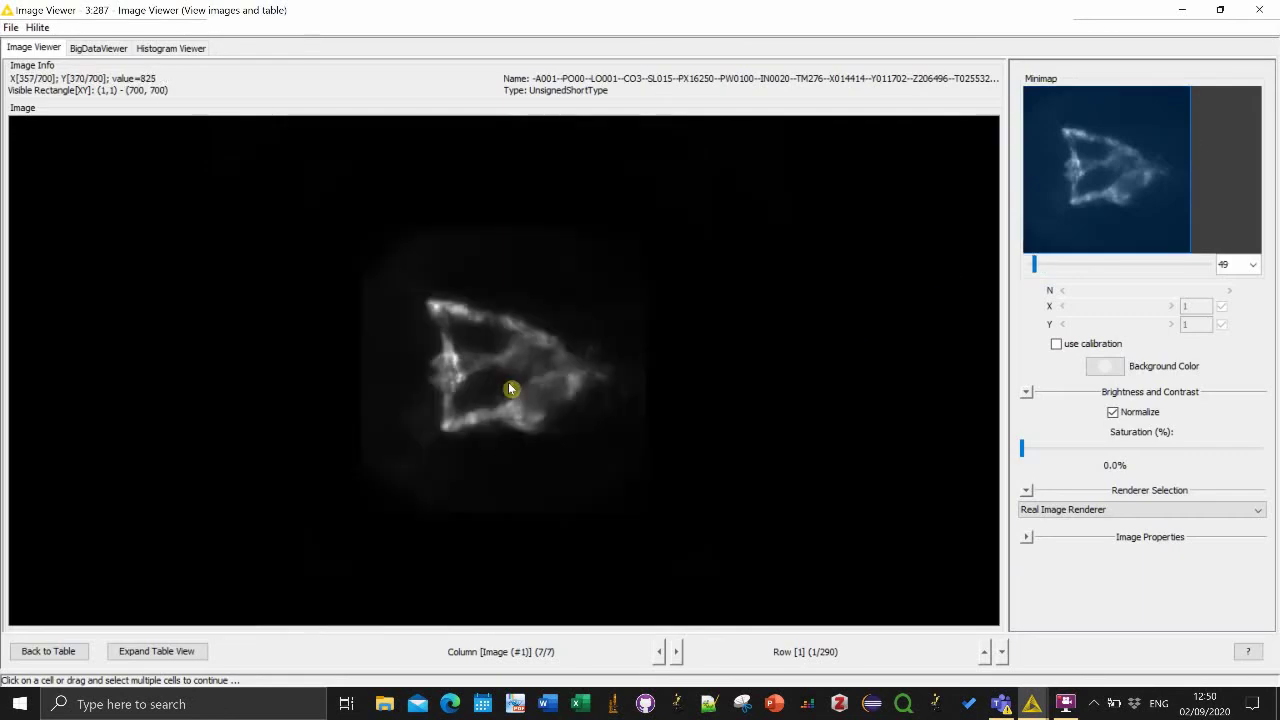
{"action": "scroll", "coordinate": [510, 385], "scroll_direction": "down", "scroll_amount": 2}
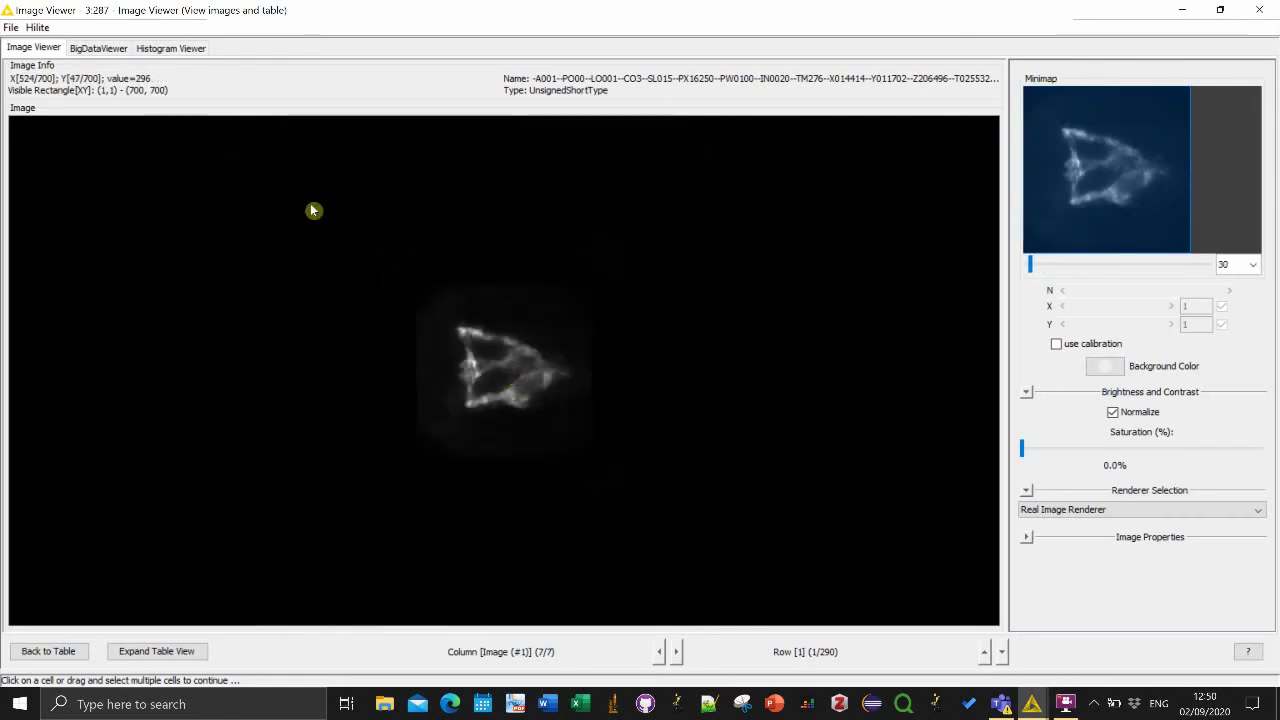
{"action": "left_click", "coordinate": [186, 652]}
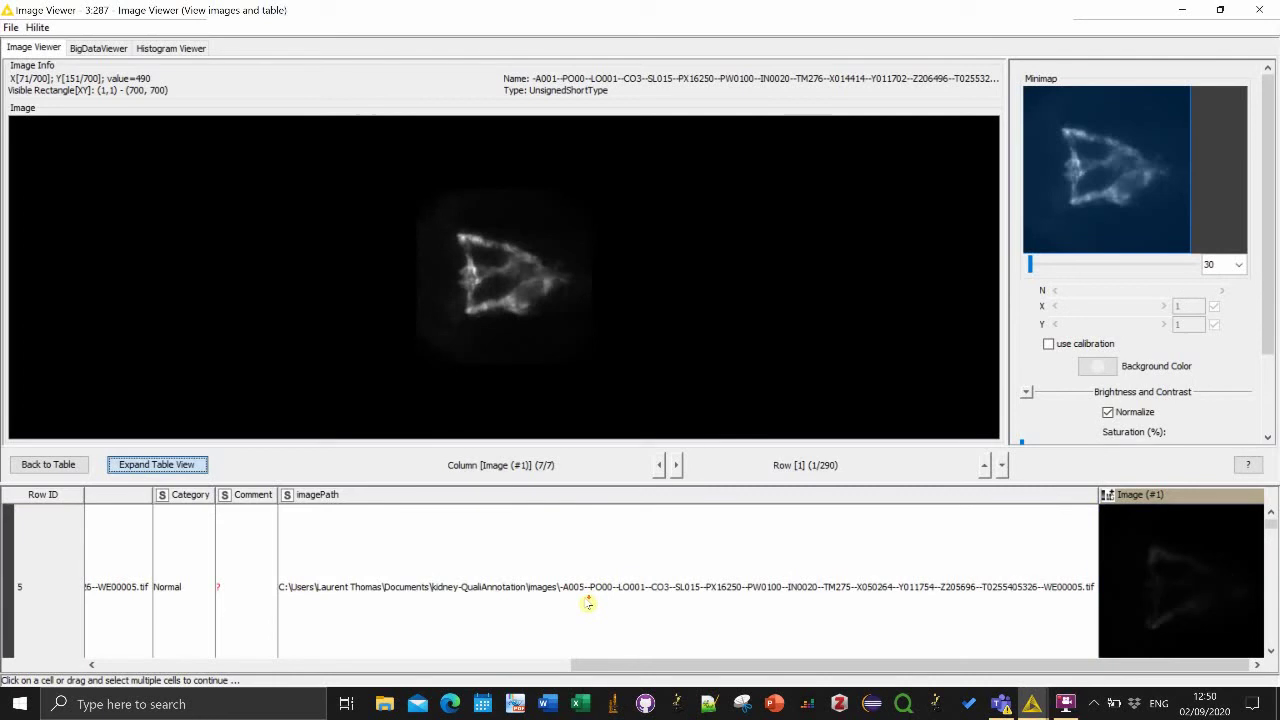
{"action": "left_click_drag", "start_coordinate": [610, 666], "coordinate": [270, 668]}
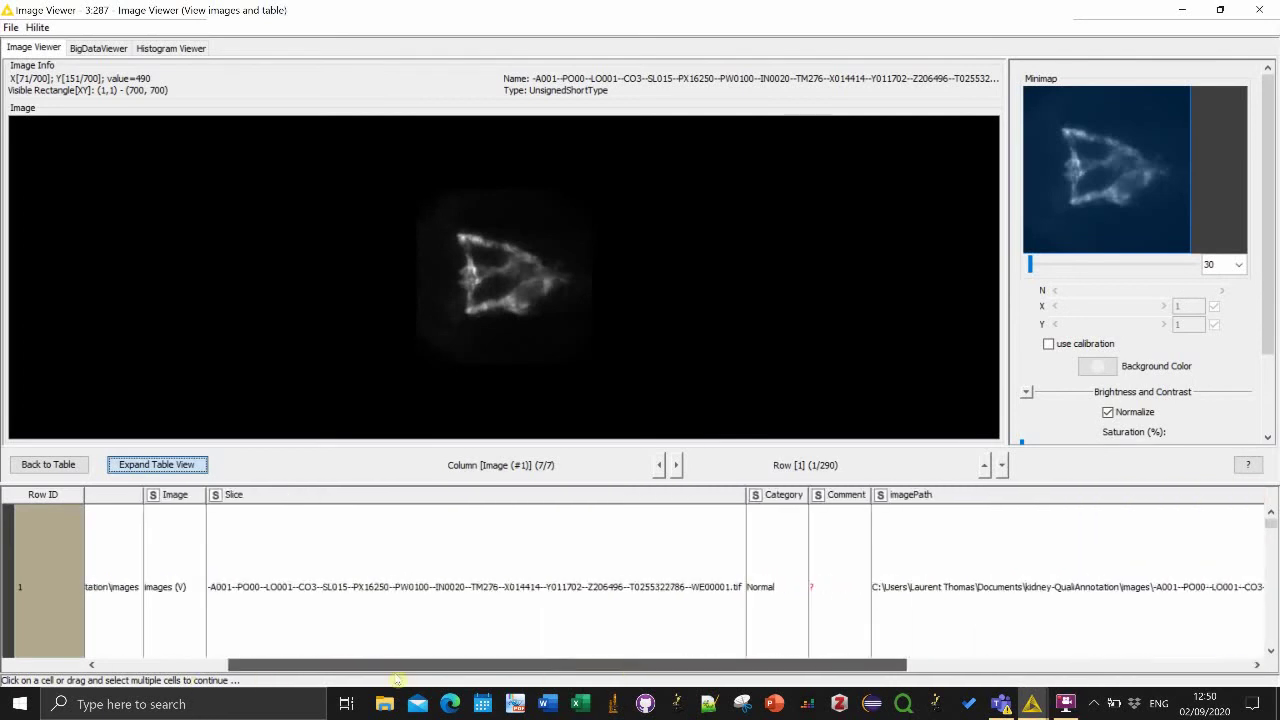
{"action": "left_click_drag", "start_coordinate": [400, 666], "coordinate": [740, 666]}
{"action": "scroll", "coordinate": [948, 563], "scroll_direction": "down", "scroll_amount": 3}
{"action": "left_click", "coordinate": [1145, 559]}
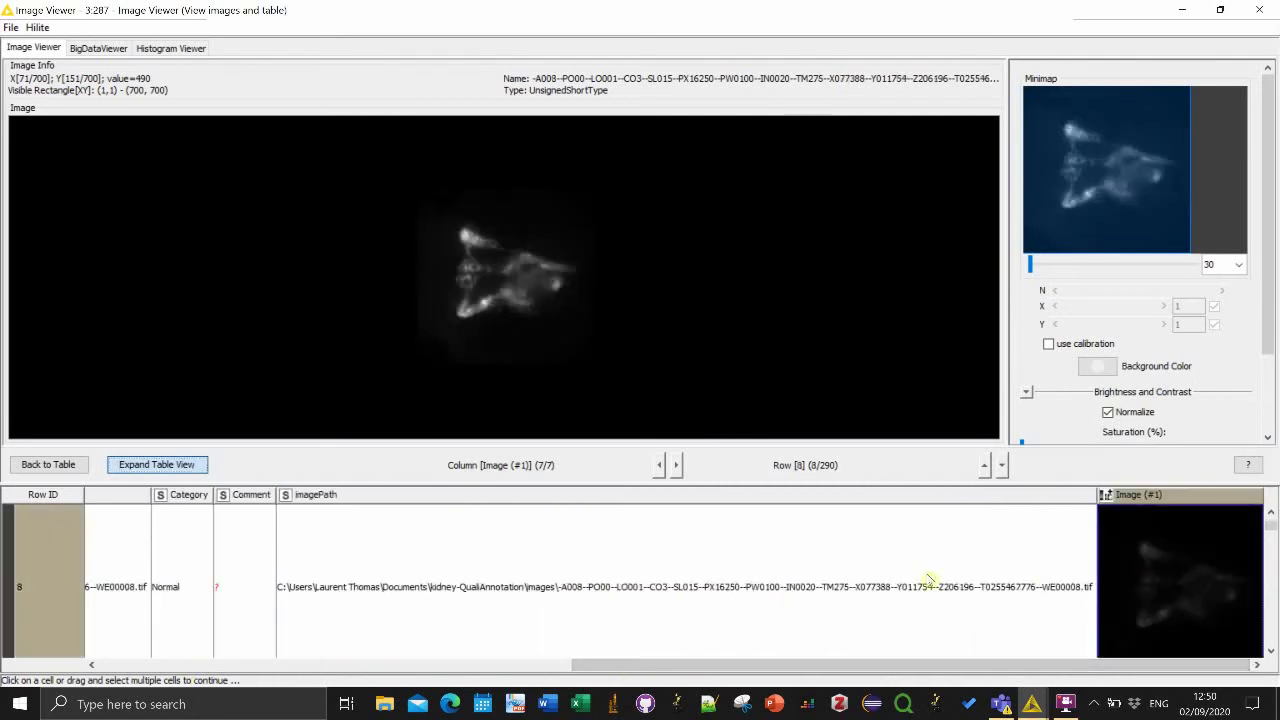
{"action": "left_click", "coordinate": [1259, 10]}
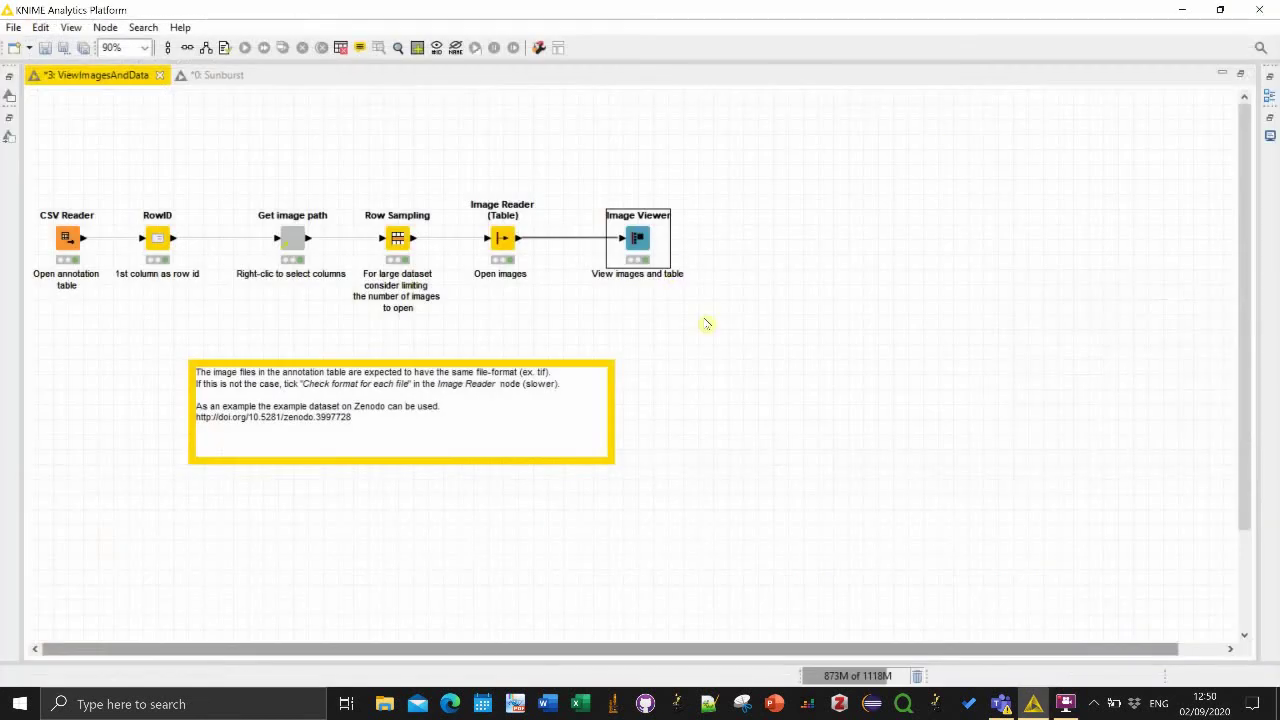
{"action": "left_click", "coordinate": [396, 390]}
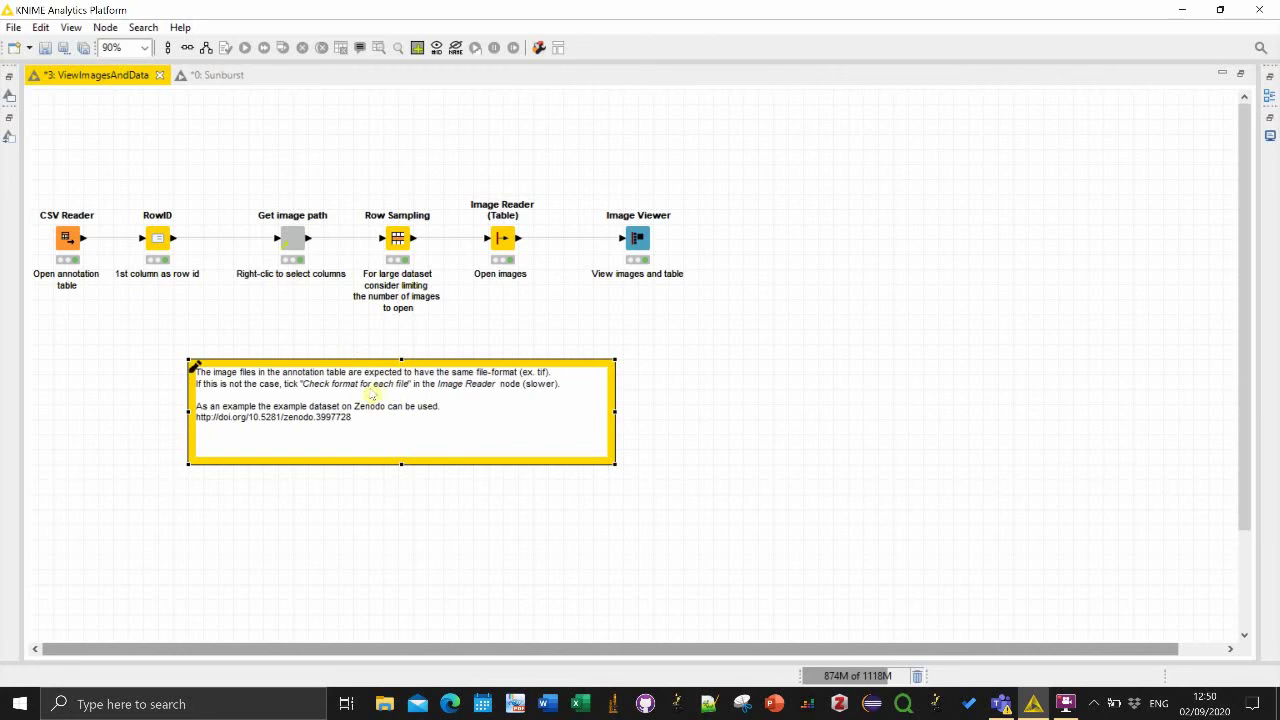
{"action": "left_click", "coordinate": [512, 234]}
{"action": "right_click", "coordinate": [512, 234]}
{"action": "left_click", "coordinate": [524, 239]}
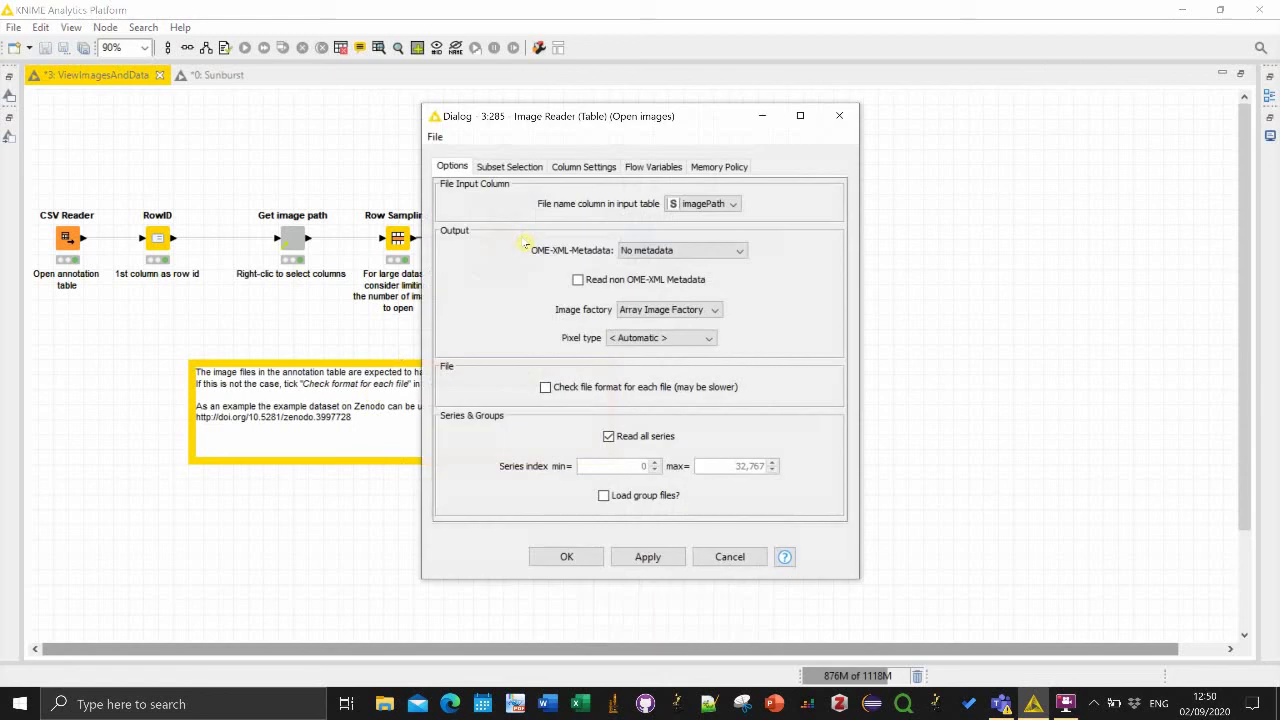
{"action": "left_click", "coordinate": [566, 557]}
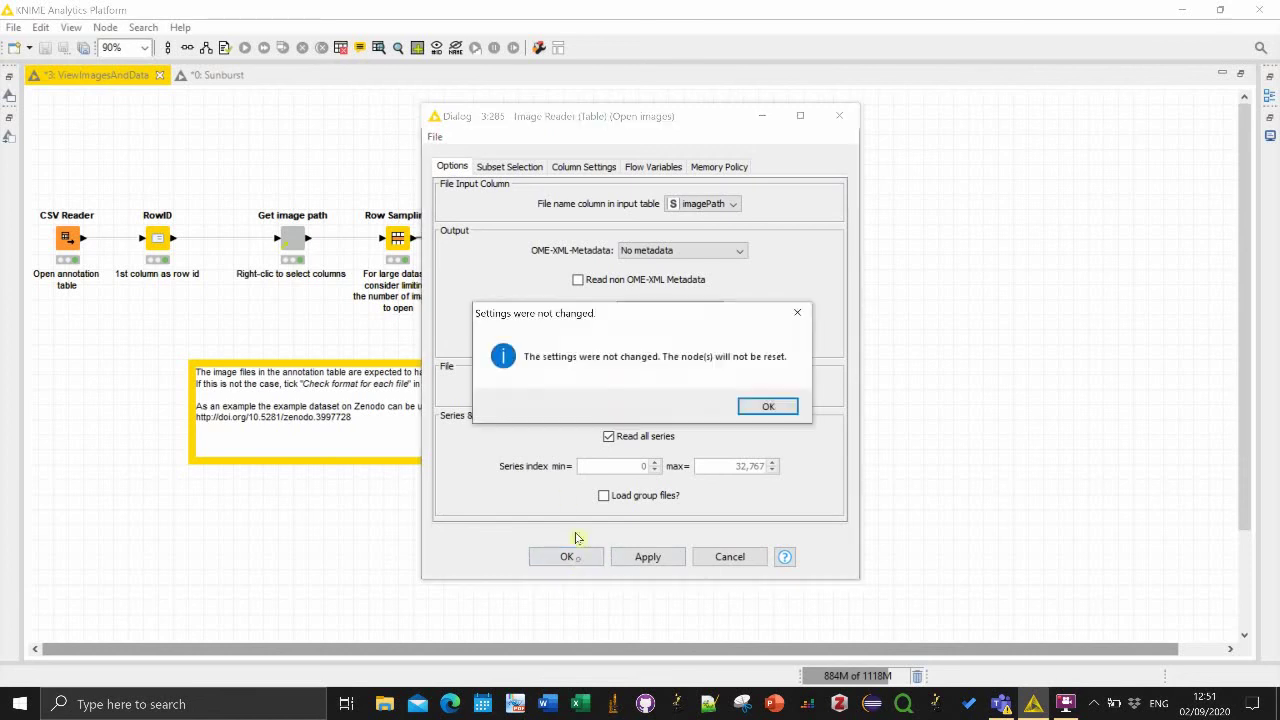
{"action": "left_click", "coordinate": [741, 407]}
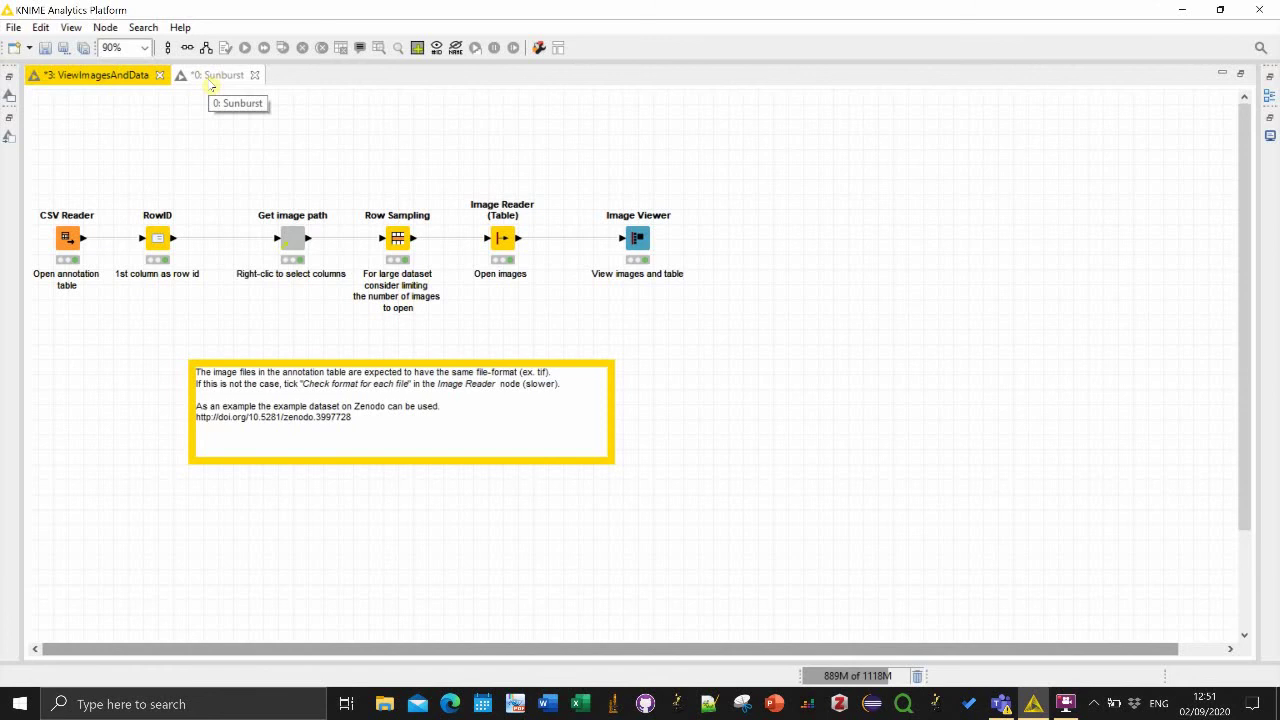
Switch to the Sunburst workflow and bring up the CSV Reader node's context menu
{"action": "left_click", "coordinate": [211, 85]}
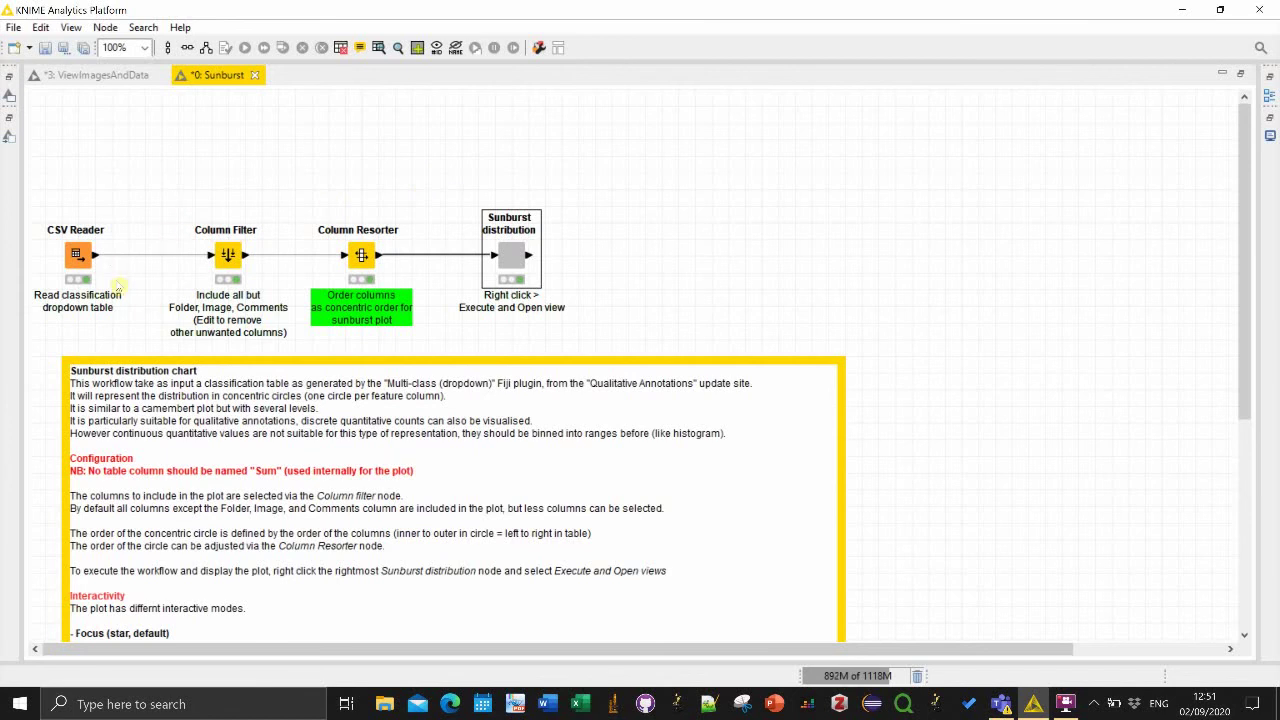
{"action": "right_click", "coordinate": [80, 268]}
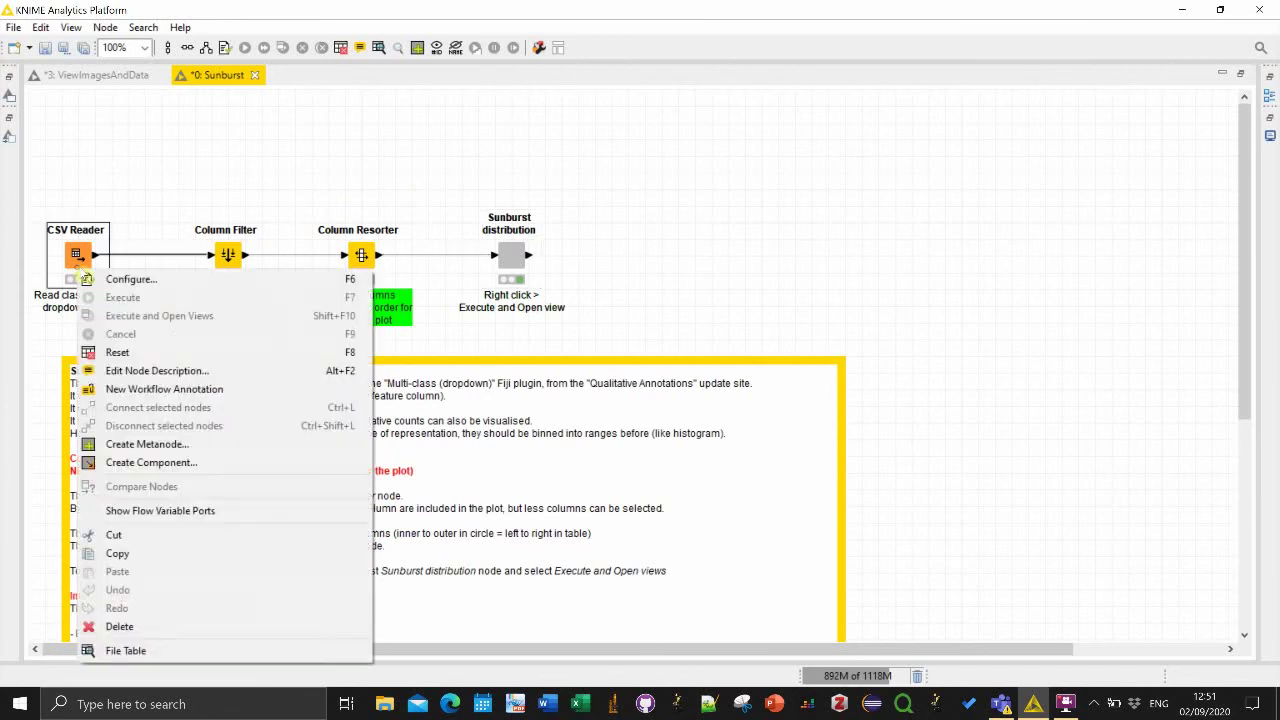
{"action": "left_click", "coordinate": [168, 230]}
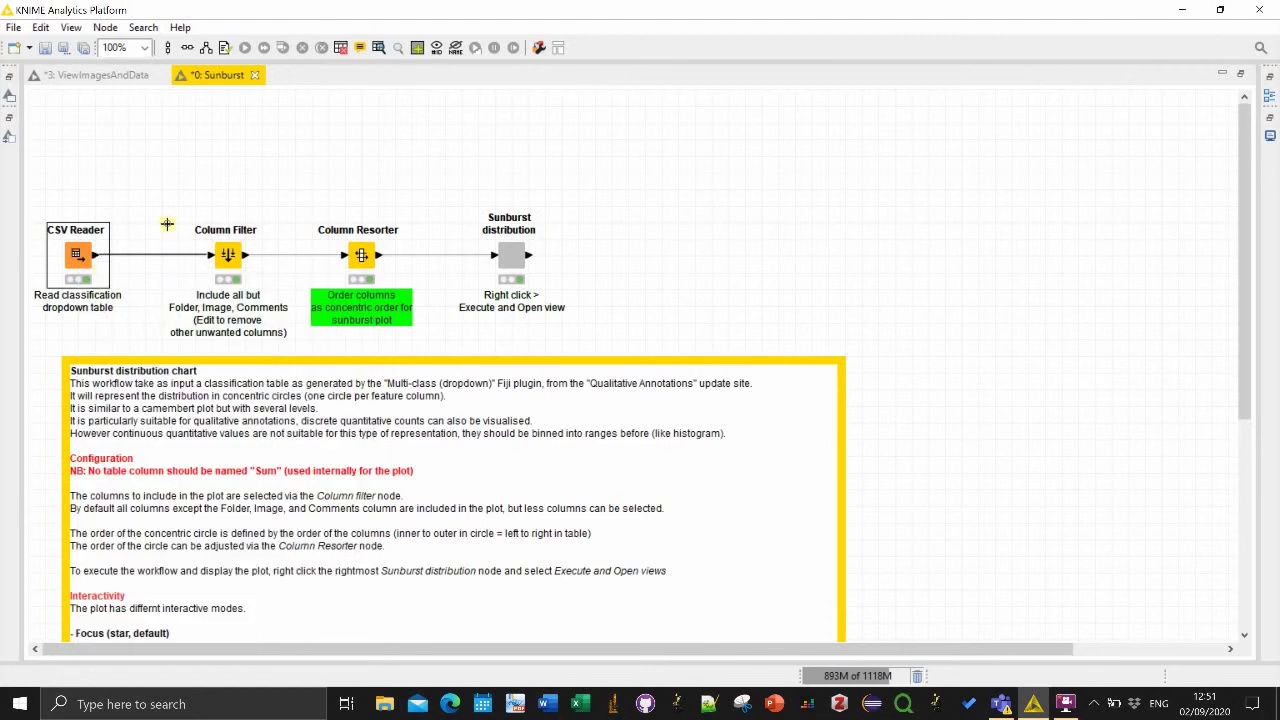
{"action": "right_click", "coordinate": [87, 266]}
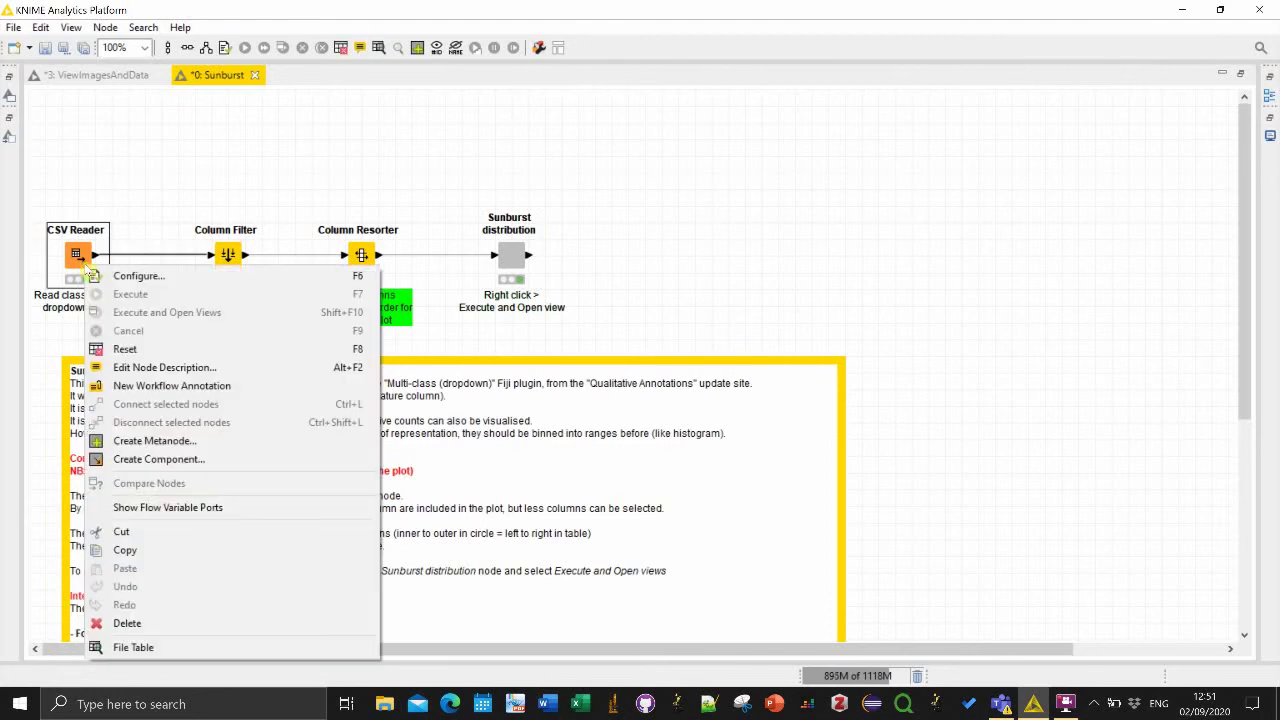
View the CSV Reader's File Table, checking row 1's image, Roi, Texture, Shape and Pigmentation, then close it
{"action": "left_click", "coordinate": [188, 648]}
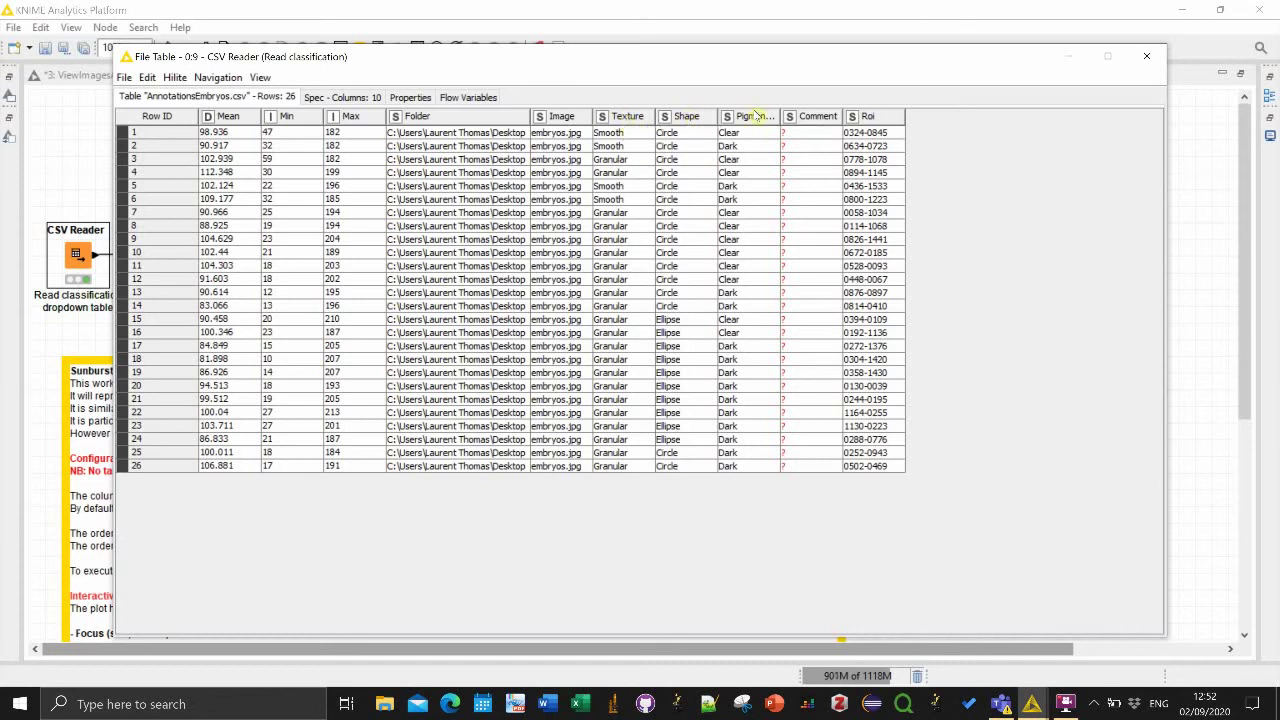
{"action": "left_click", "coordinate": [564, 138]}
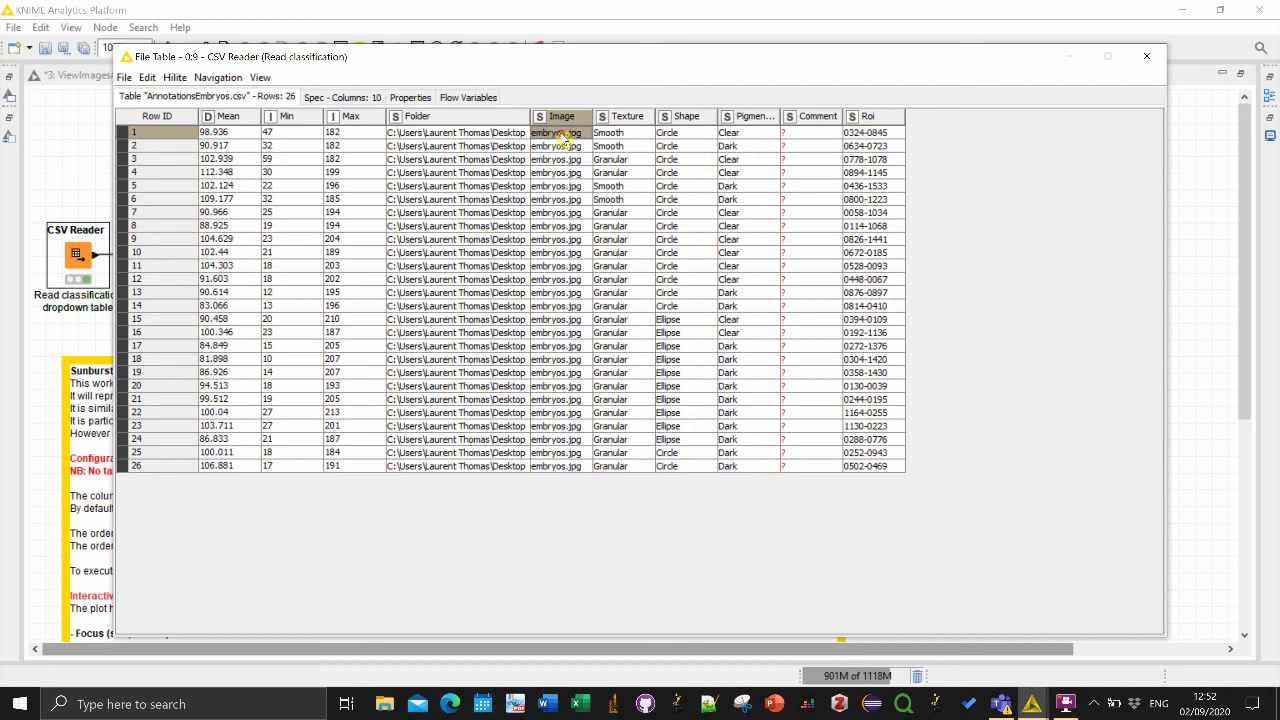
{"action": "left_click", "coordinate": [860, 136]}
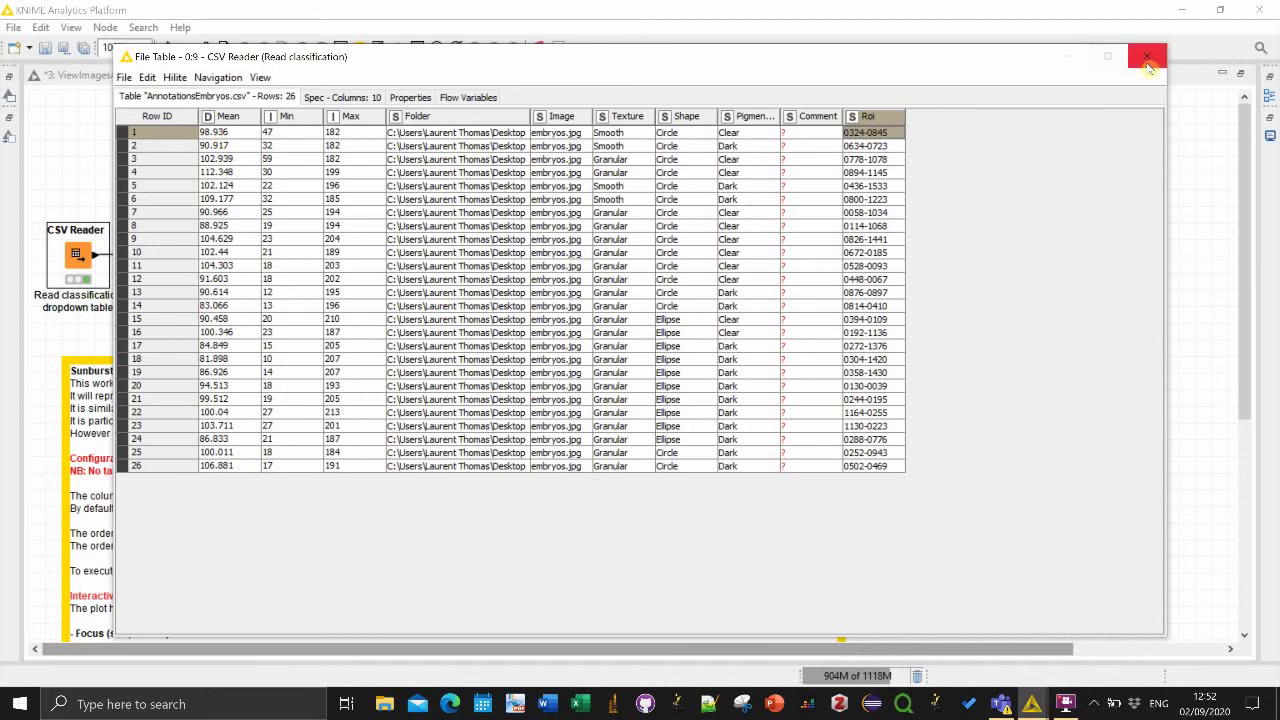
{"action": "left_click_drag", "start_coordinate": [625, 135], "coordinate": [768, 132]}
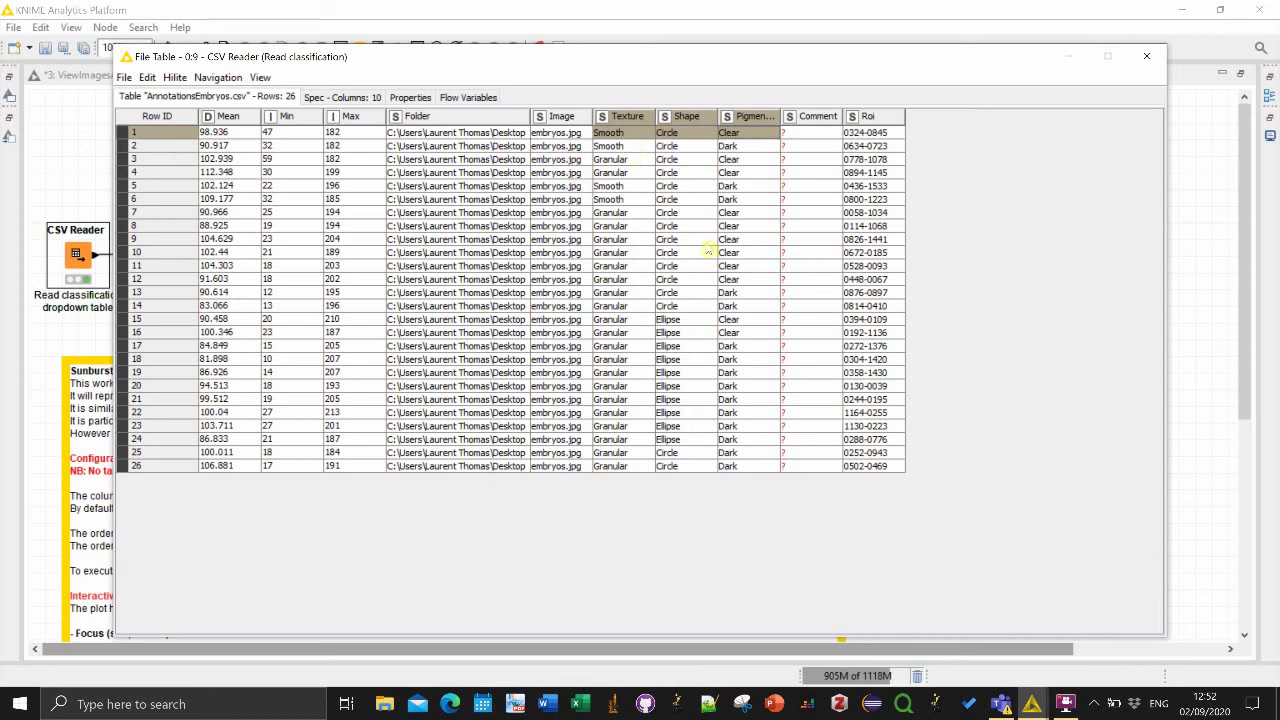
{"action": "left_click", "coordinate": [1146, 56]}
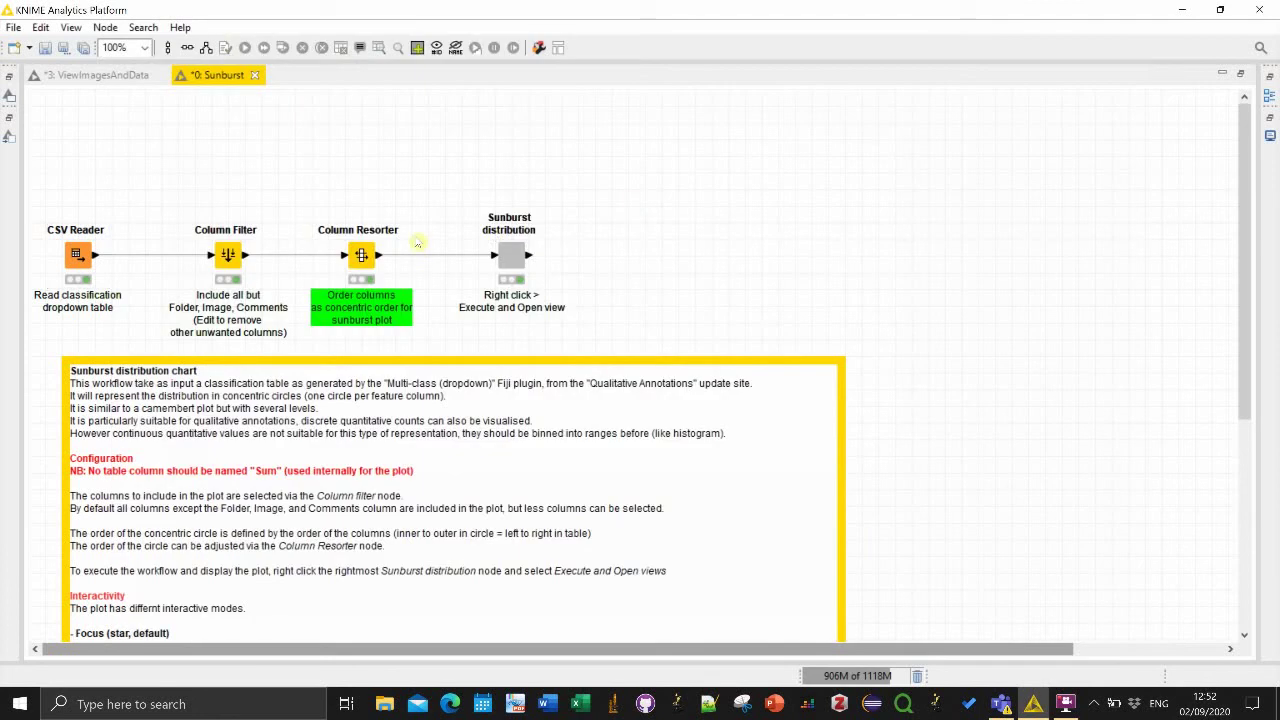
{"action": "right_click", "coordinate": [230, 262]}
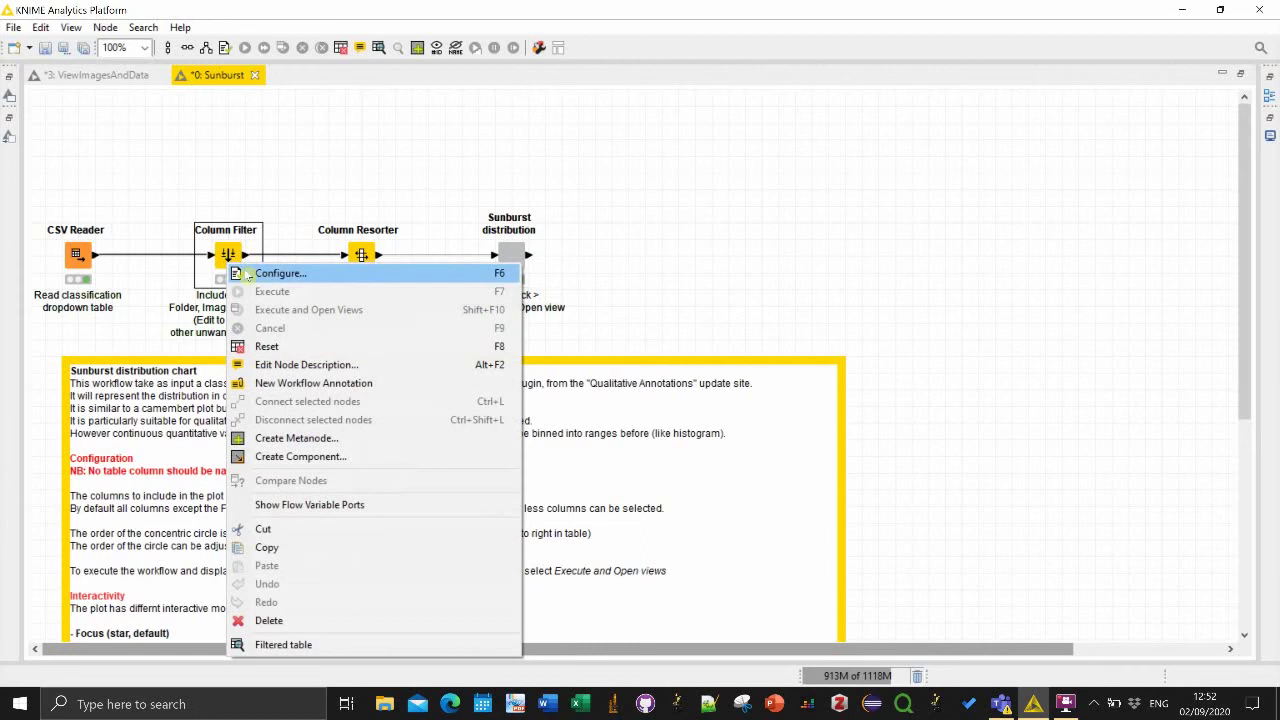
{"action": "left_click", "coordinate": [256, 275]}
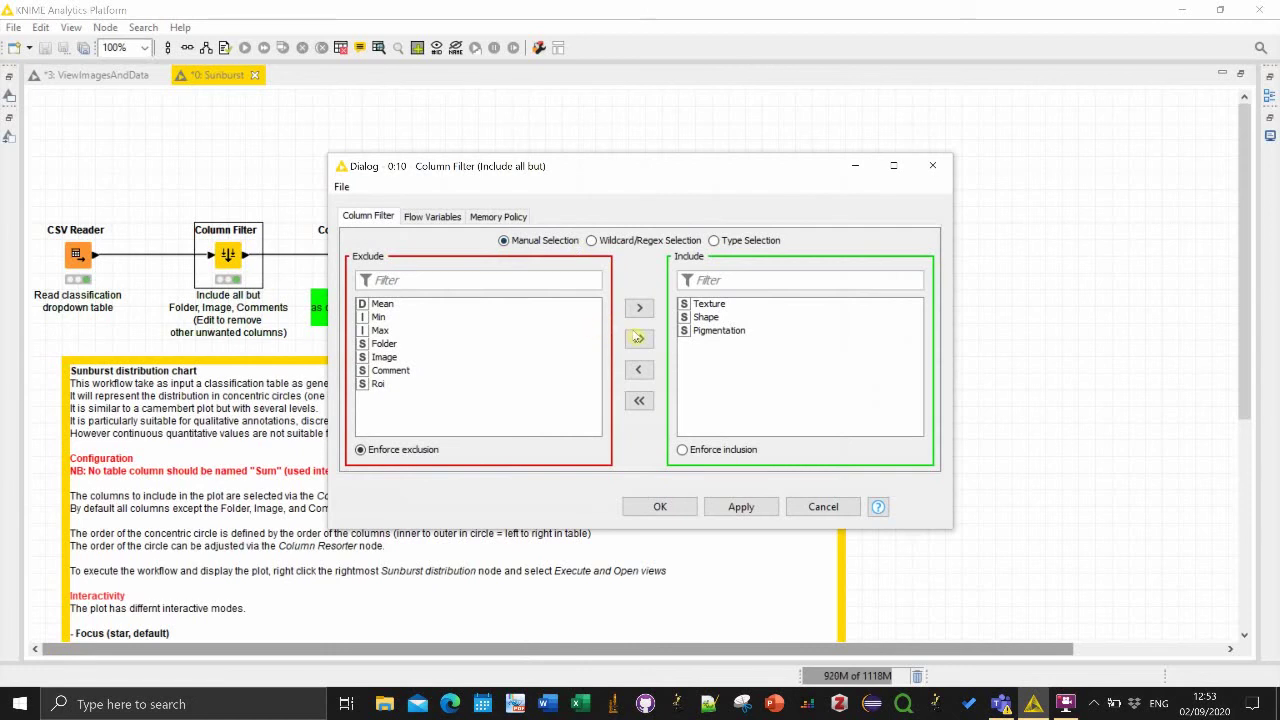
{"action": "left_click", "coordinate": [488, 343]}
{"action": "double_click", "coordinate": [389, 345]}
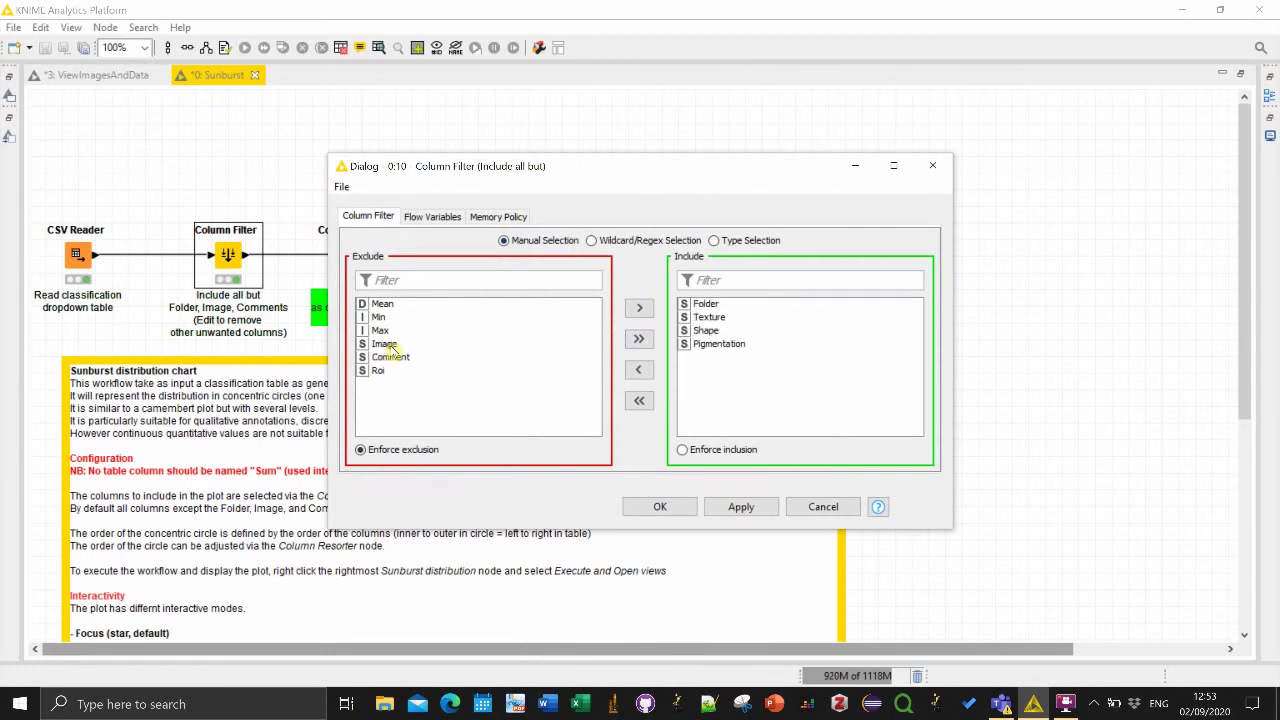
{"action": "double_click", "coordinate": [706, 306]}
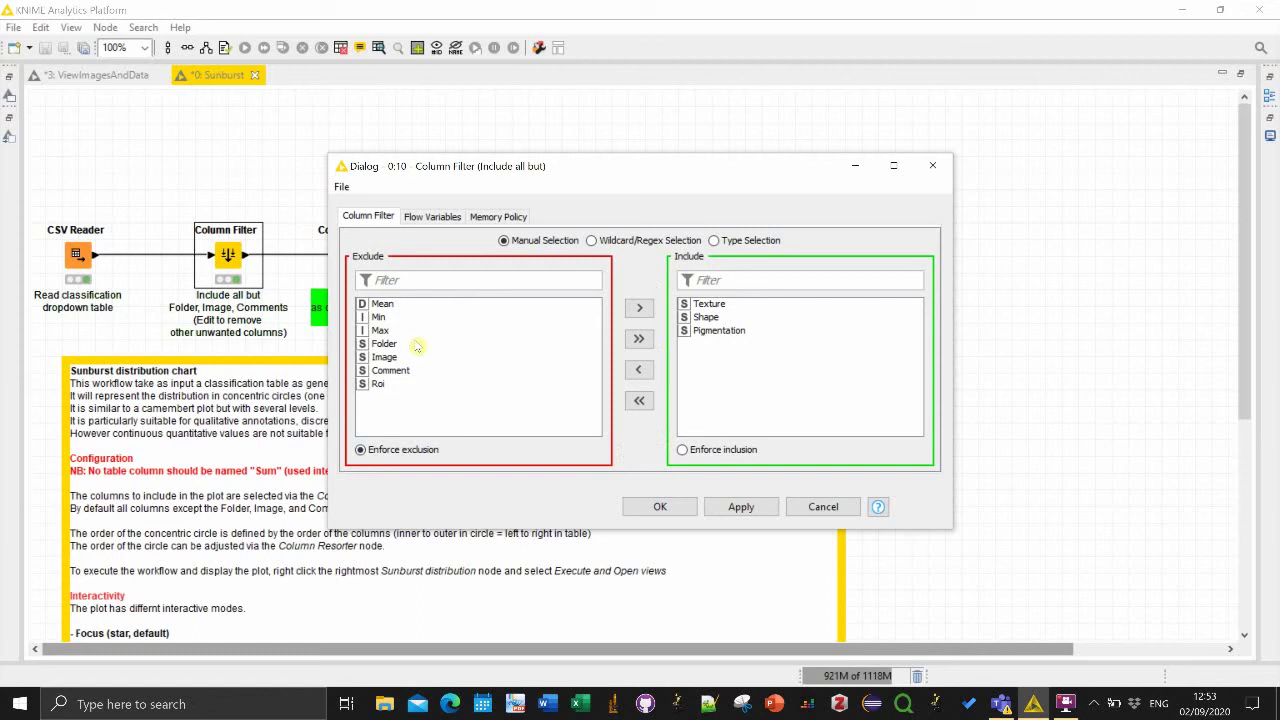
{"action": "left_click", "coordinate": [659, 512]}
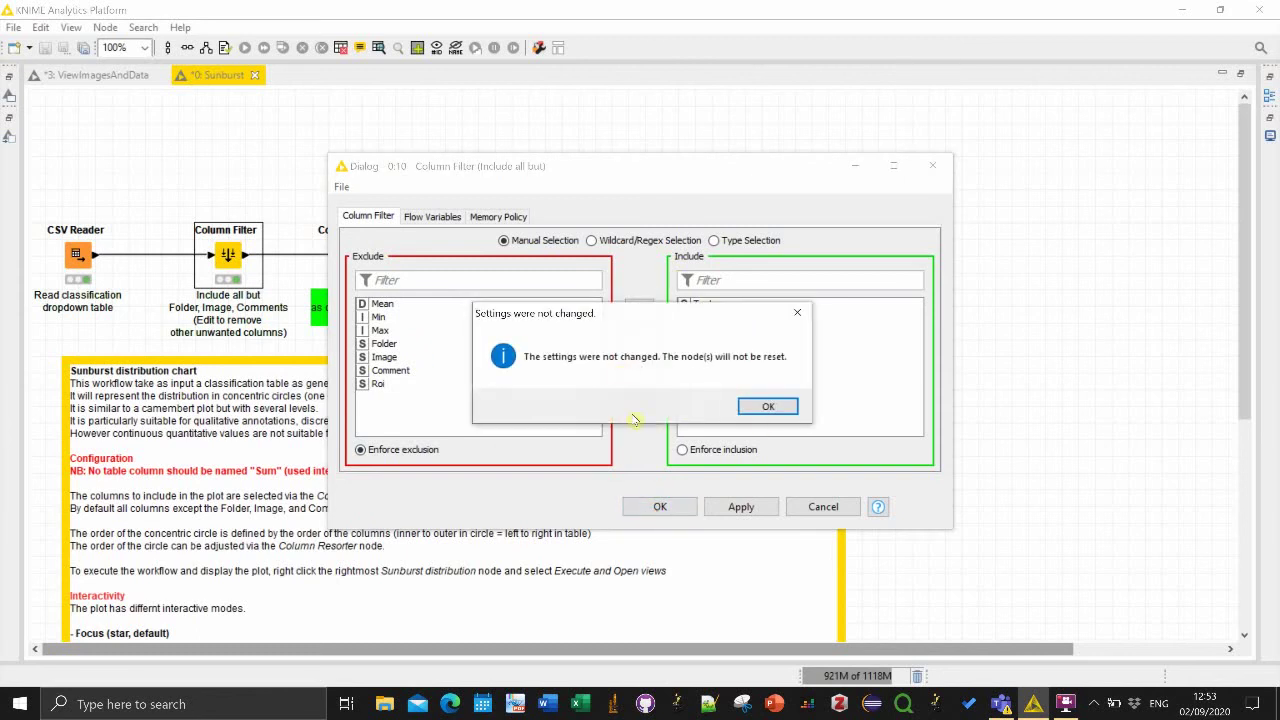
{"action": "left_click", "coordinate": [768, 405]}
{"action": "right_click", "coordinate": [229, 266]}
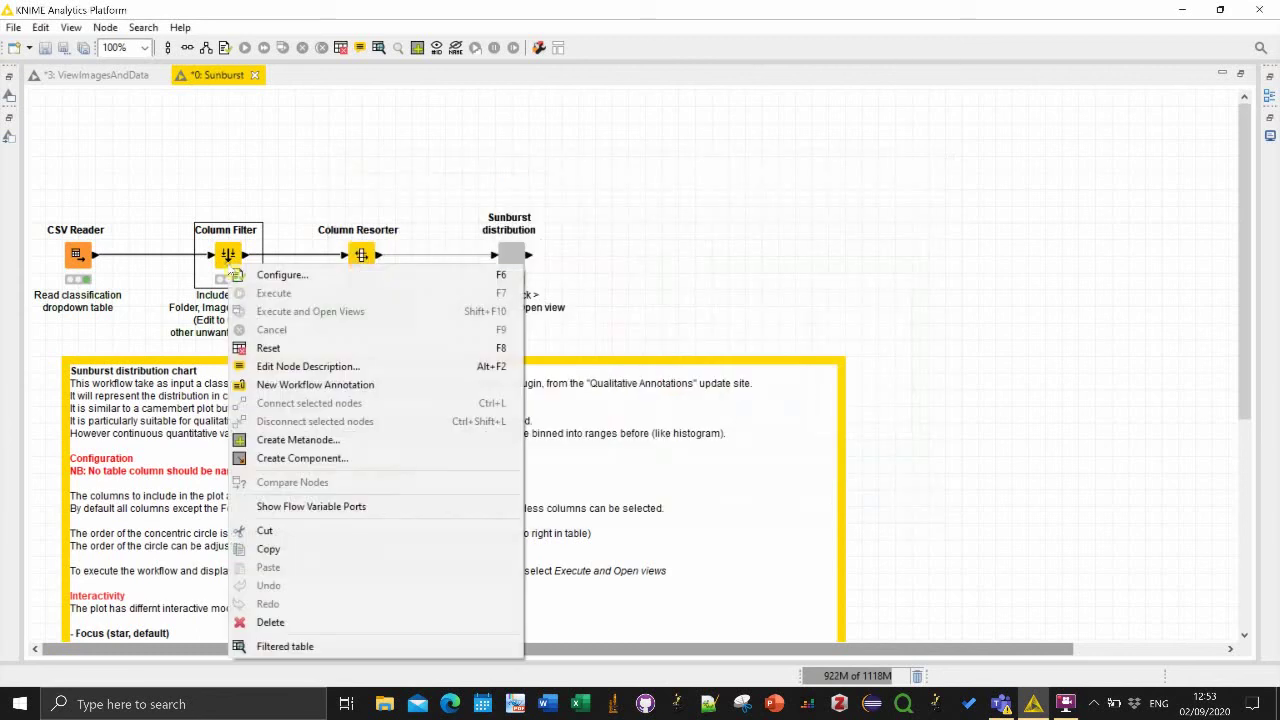
{"action": "left_click", "coordinate": [306, 647]}
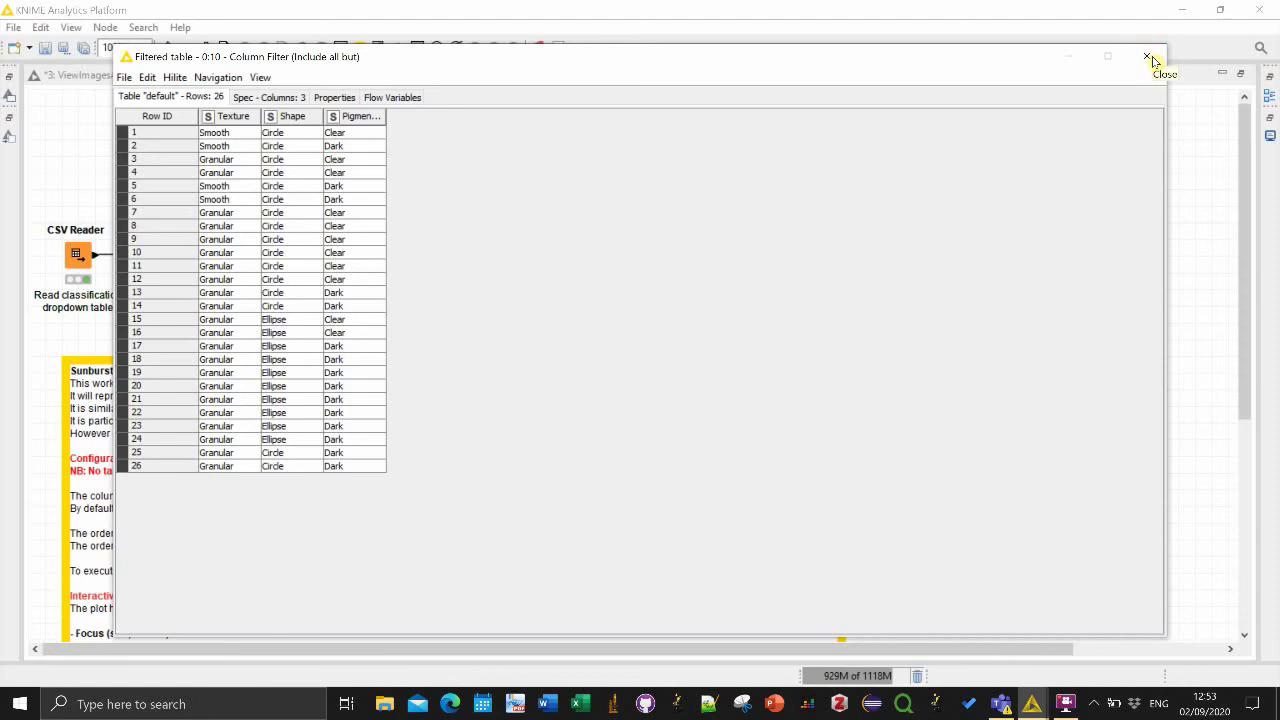
{"action": "left_click", "coordinate": [1149, 58]}
{"action": "left_click", "coordinate": [1149, 58]}
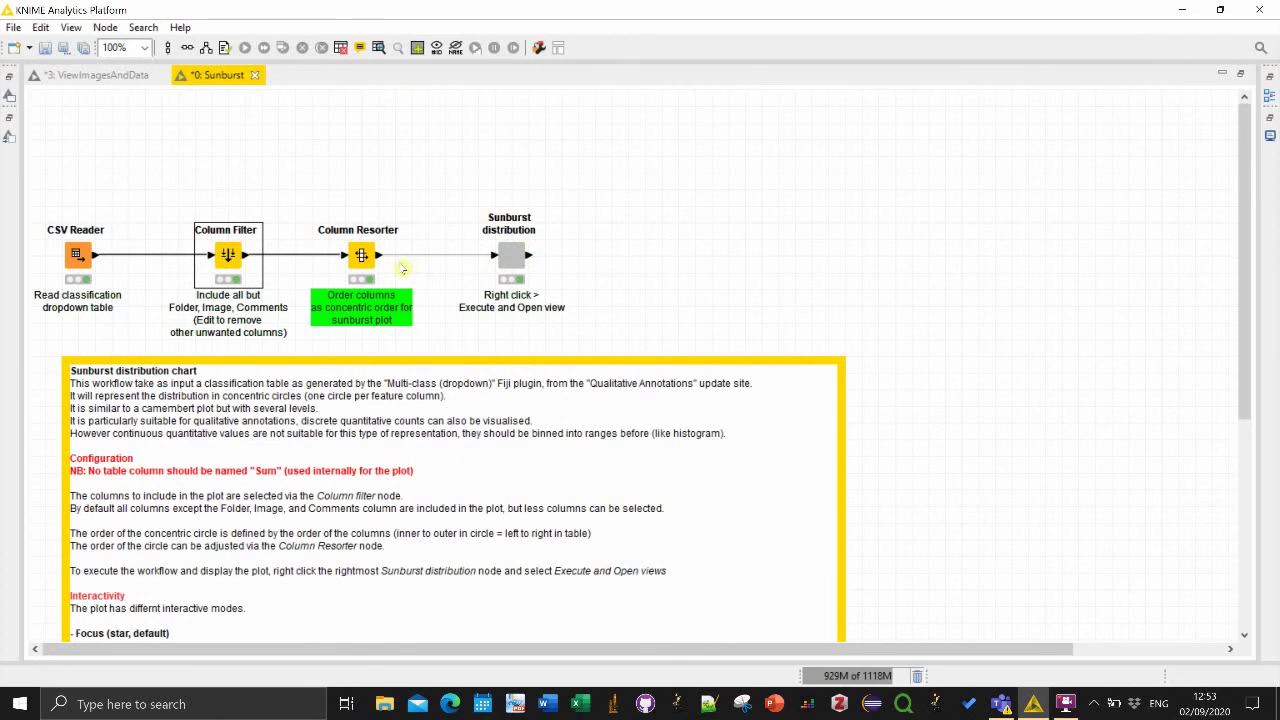
Open the Sunburst distribution node's interactive view, recentre the chart window and maximize it
{"action": "right_click", "coordinate": [516, 270]}
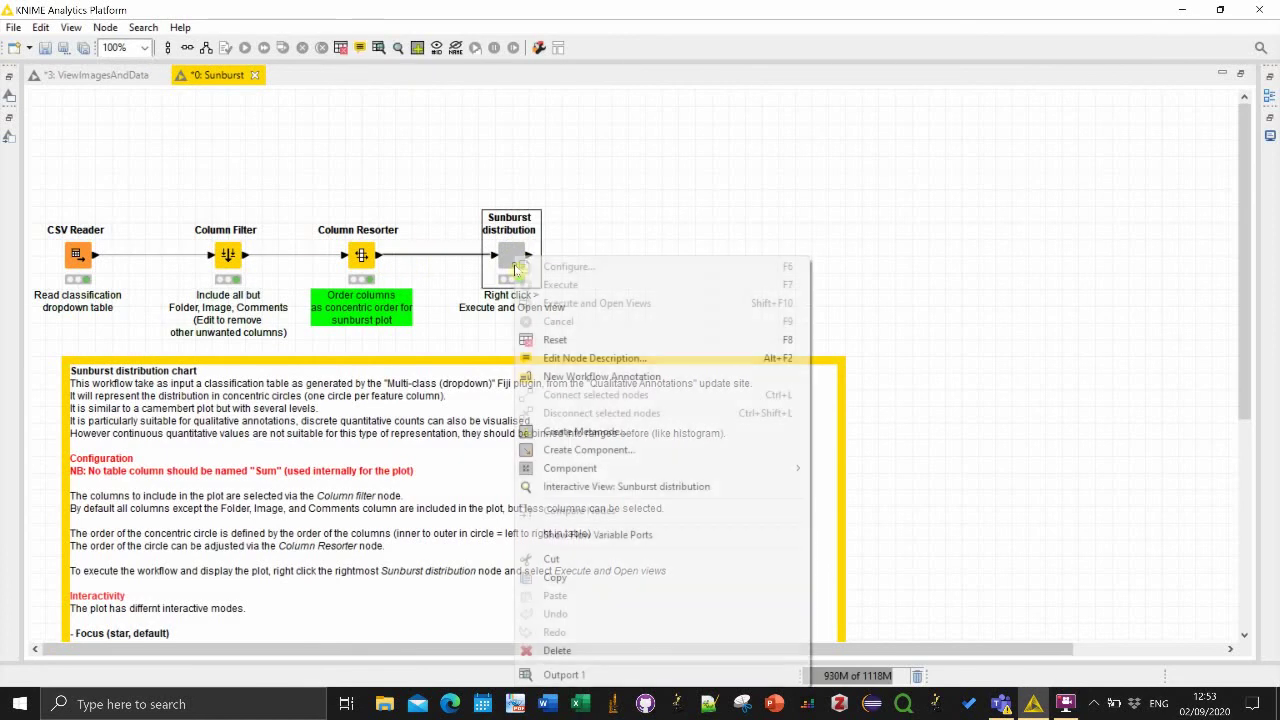
{"action": "left_click", "coordinate": [622, 487]}
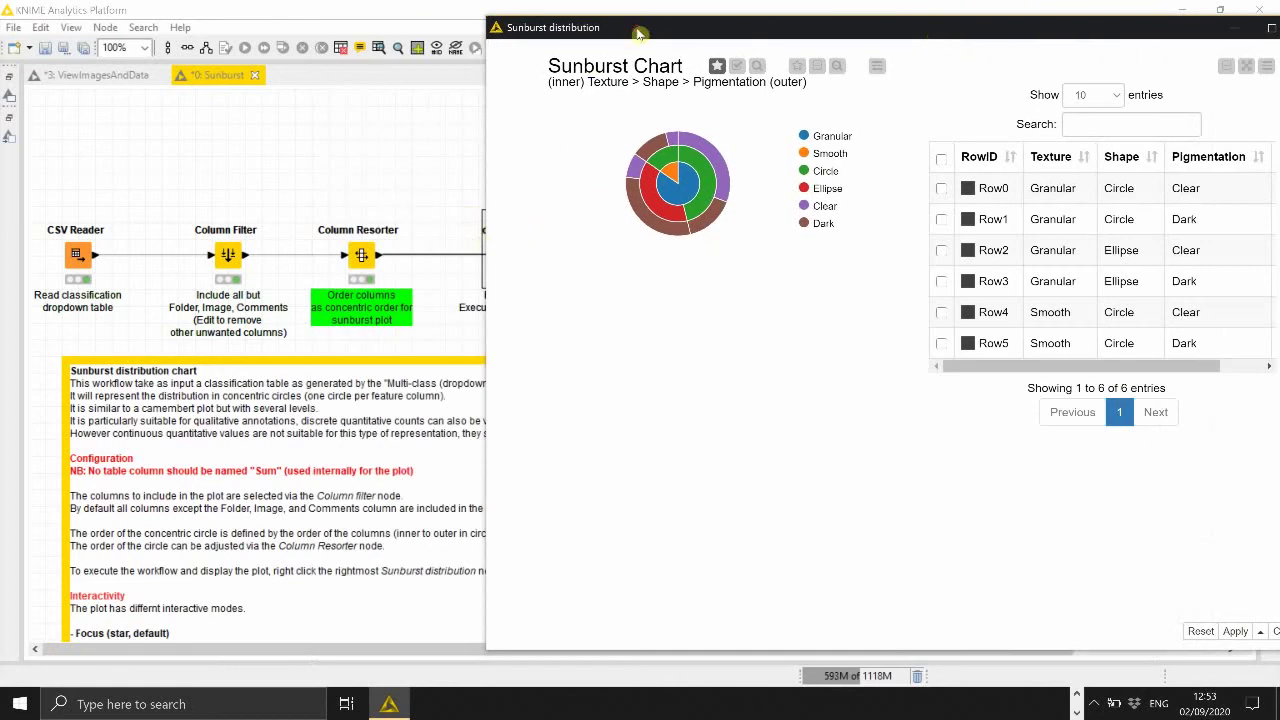
{"action": "left_click_drag", "start_coordinate": [642, 28], "coordinate": [798, 41]}
{"action": "left_click", "coordinate": [505, 262]}
{"action": "right_click", "coordinate": [503, 259]}
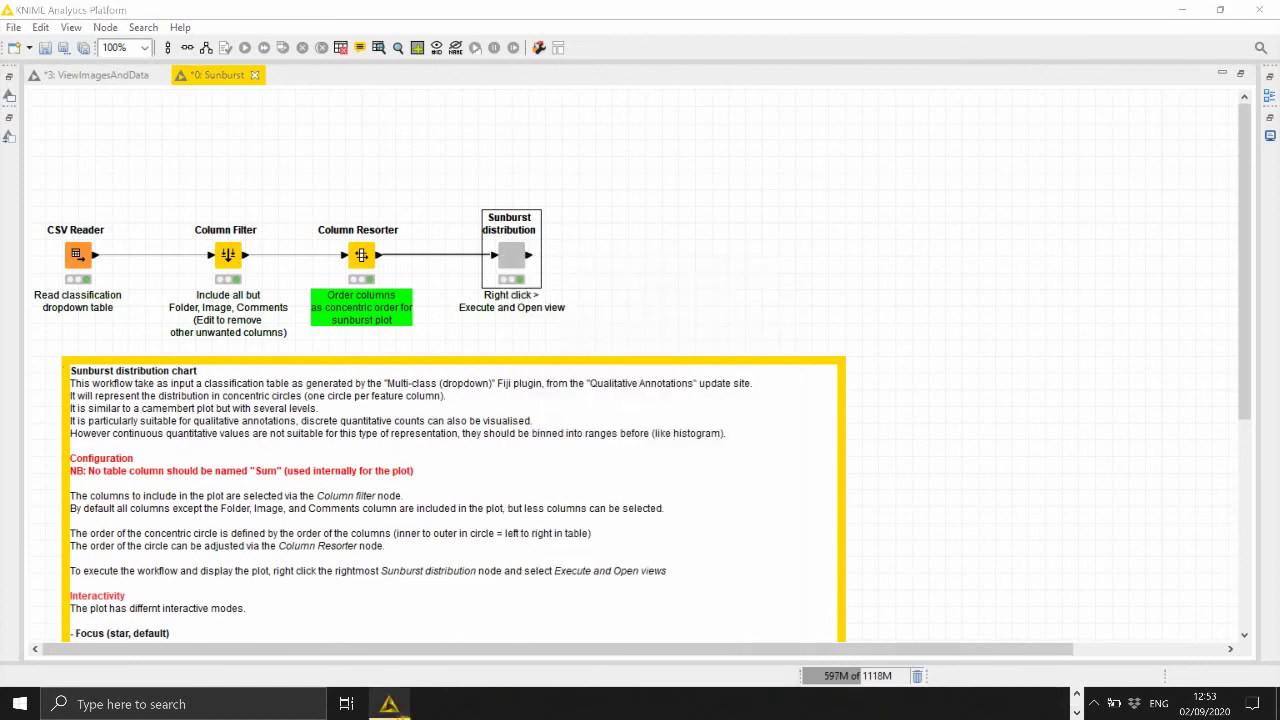
{"action": "left_click_drag", "start_coordinate": [840, 42], "coordinate": [446, 54]}
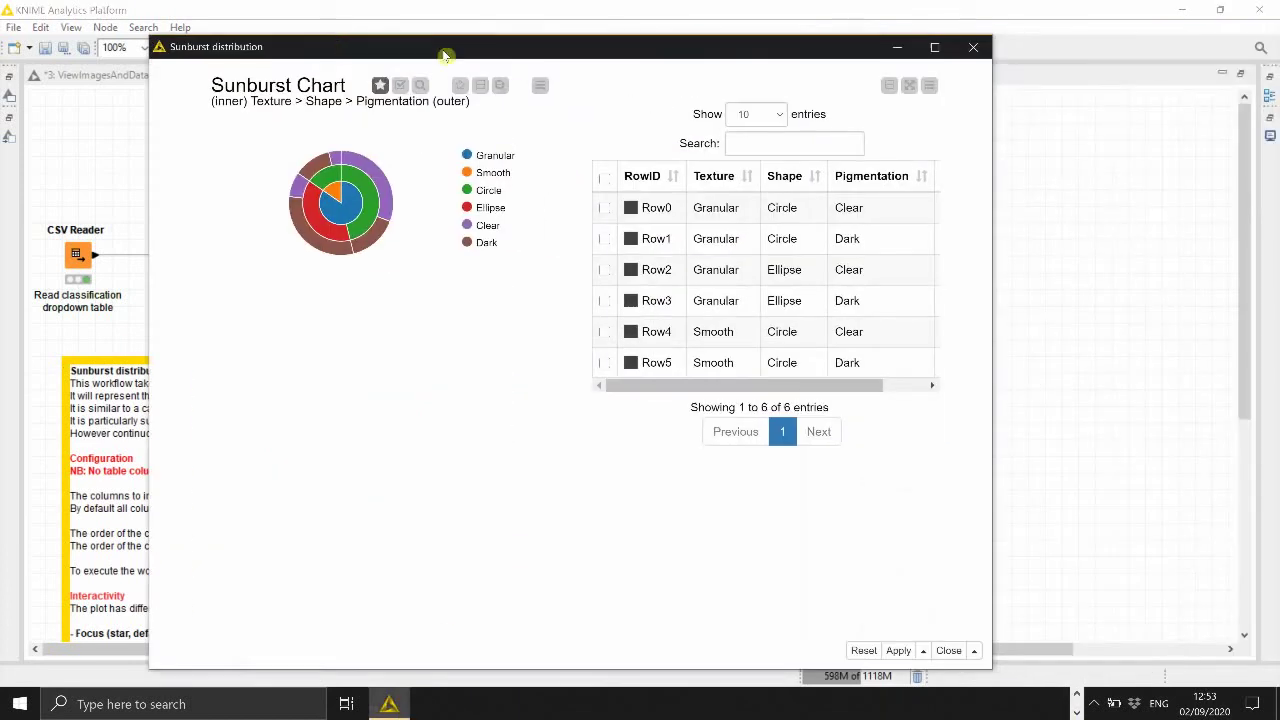
{"action": "left_click", "coordinate": [934, 48]}
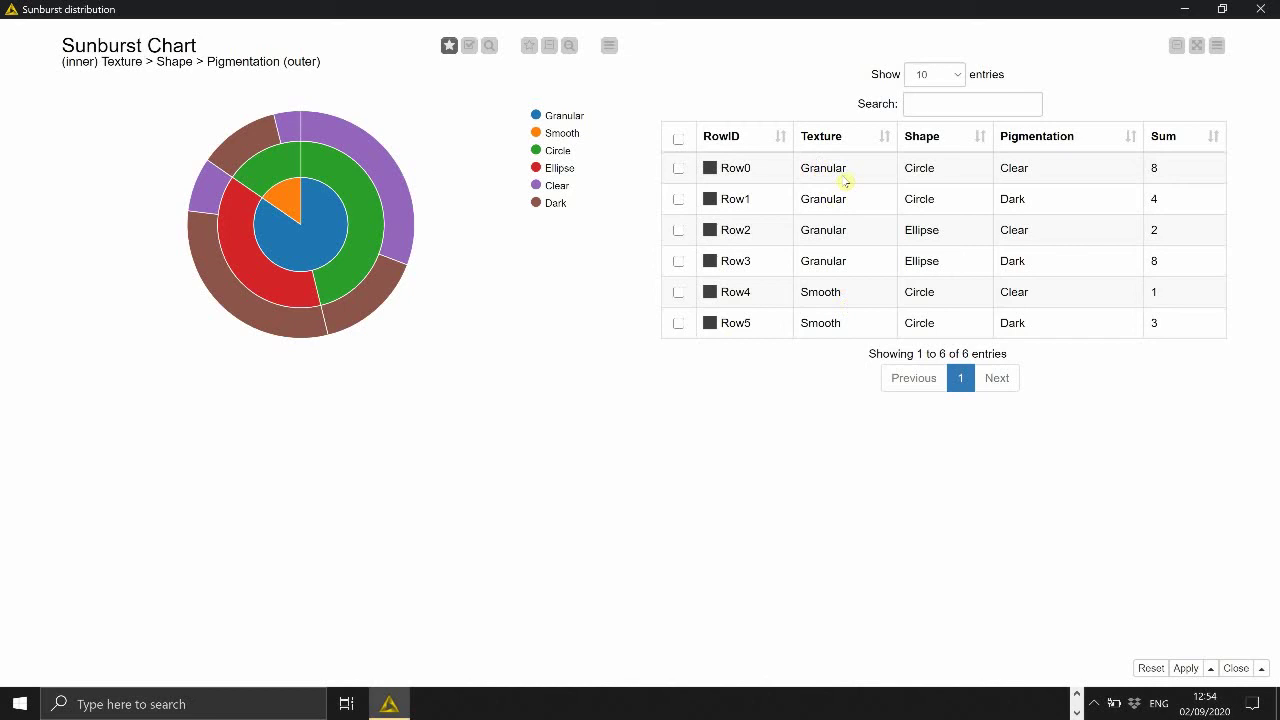
{"action": "left_click", "coordinate": [808, 172]}
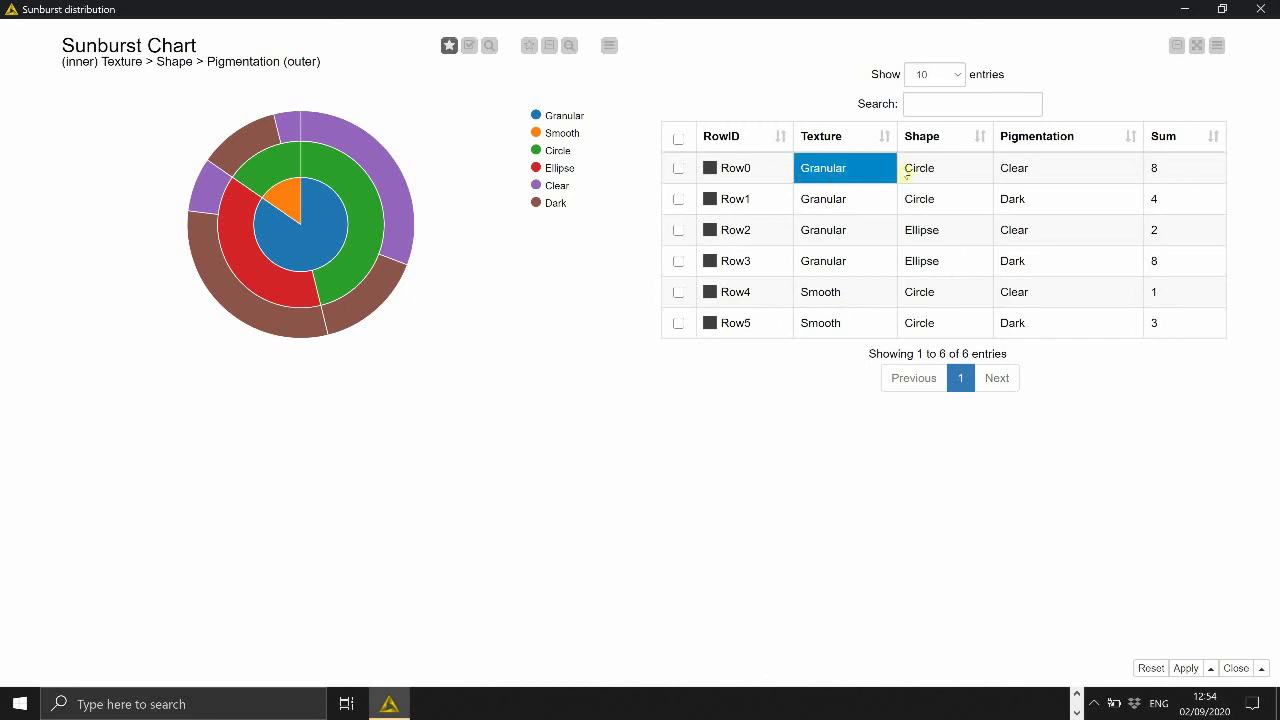
{"action": "left_click", "coordinate": [1106, 169]}
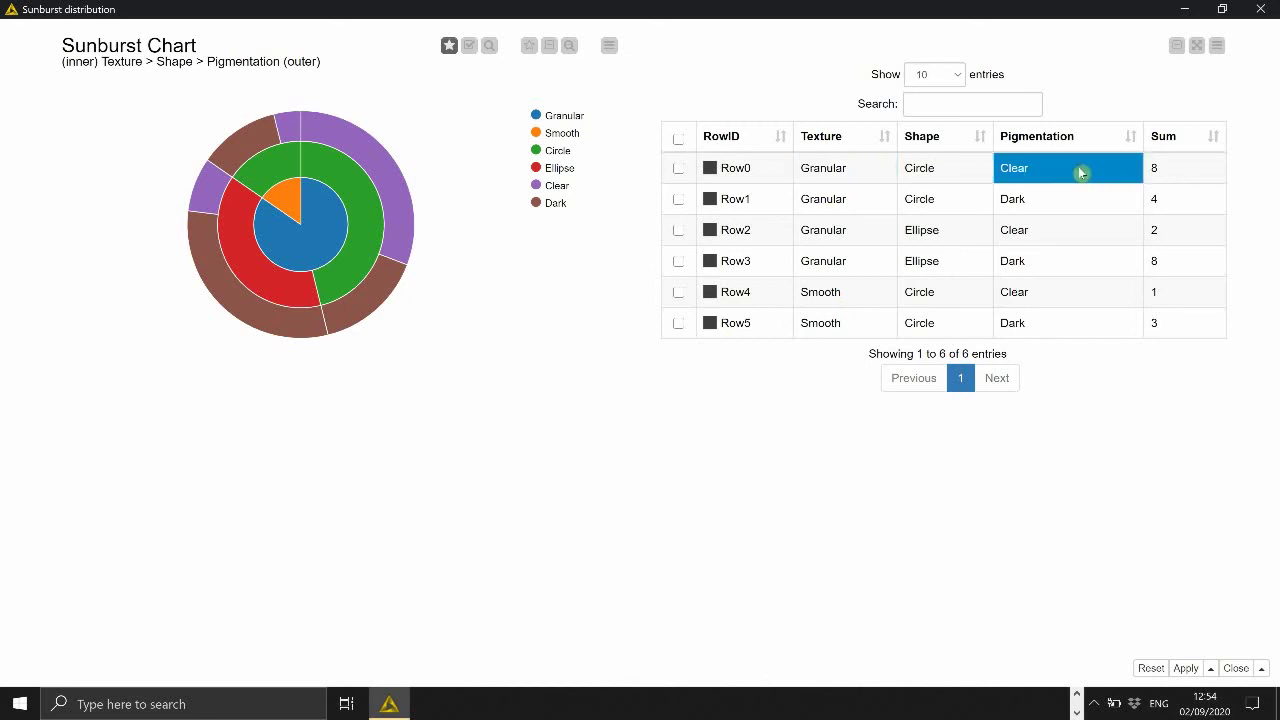
{"action": "left_click", "coordinate": [866, 176]}
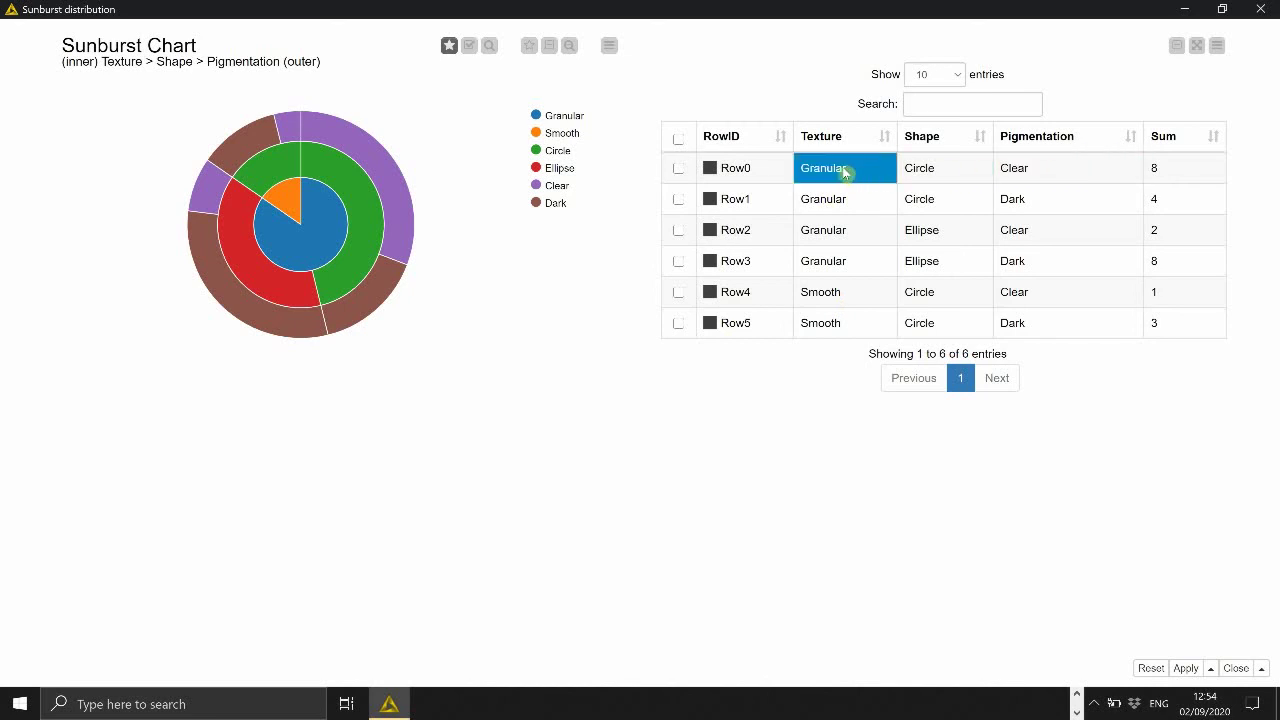
{"action": "left_click", "coordinate": [931, 172]}
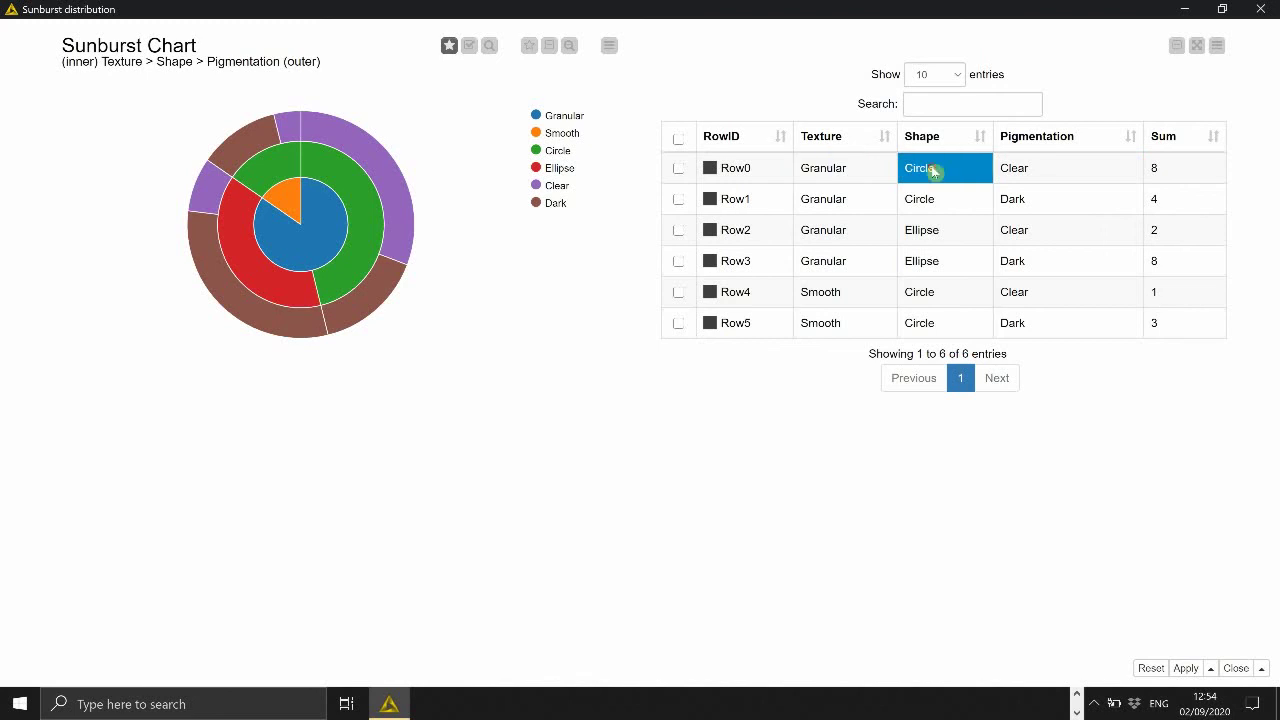
{"action": "left_click", "coordinate": [1033, 172]}
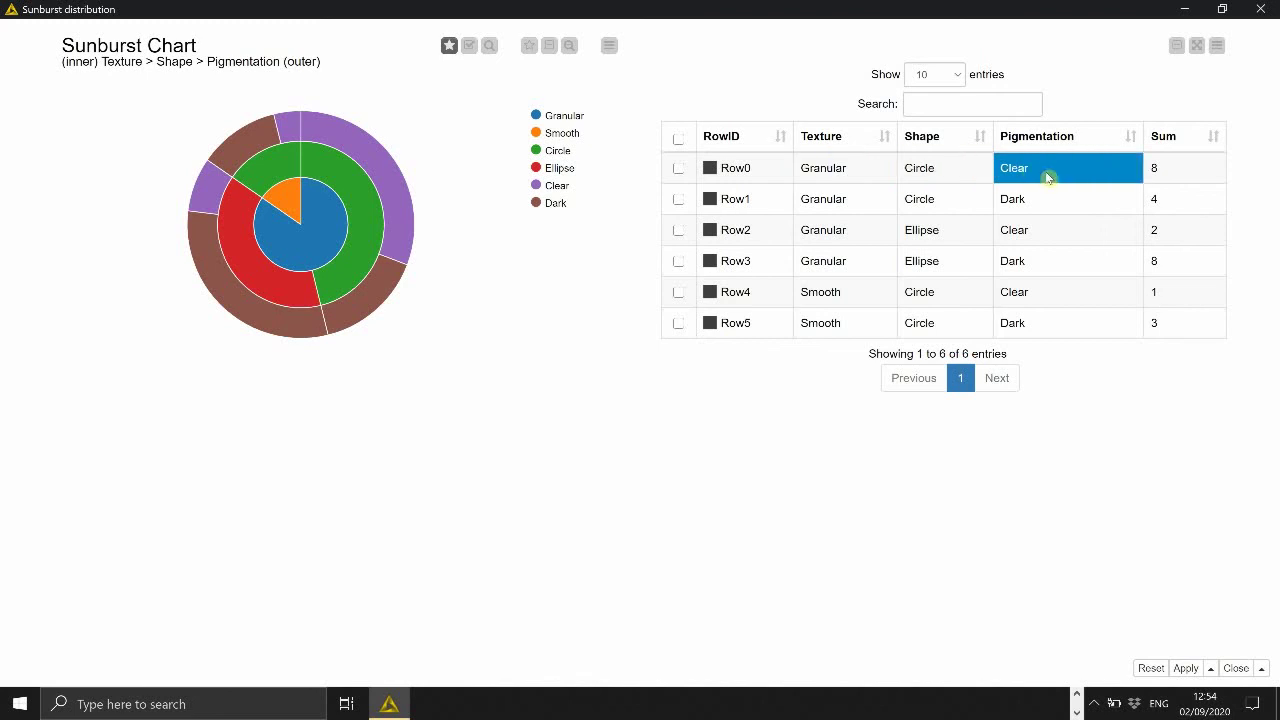
{"action": "left_click", "coordinate": [1161, 170]}
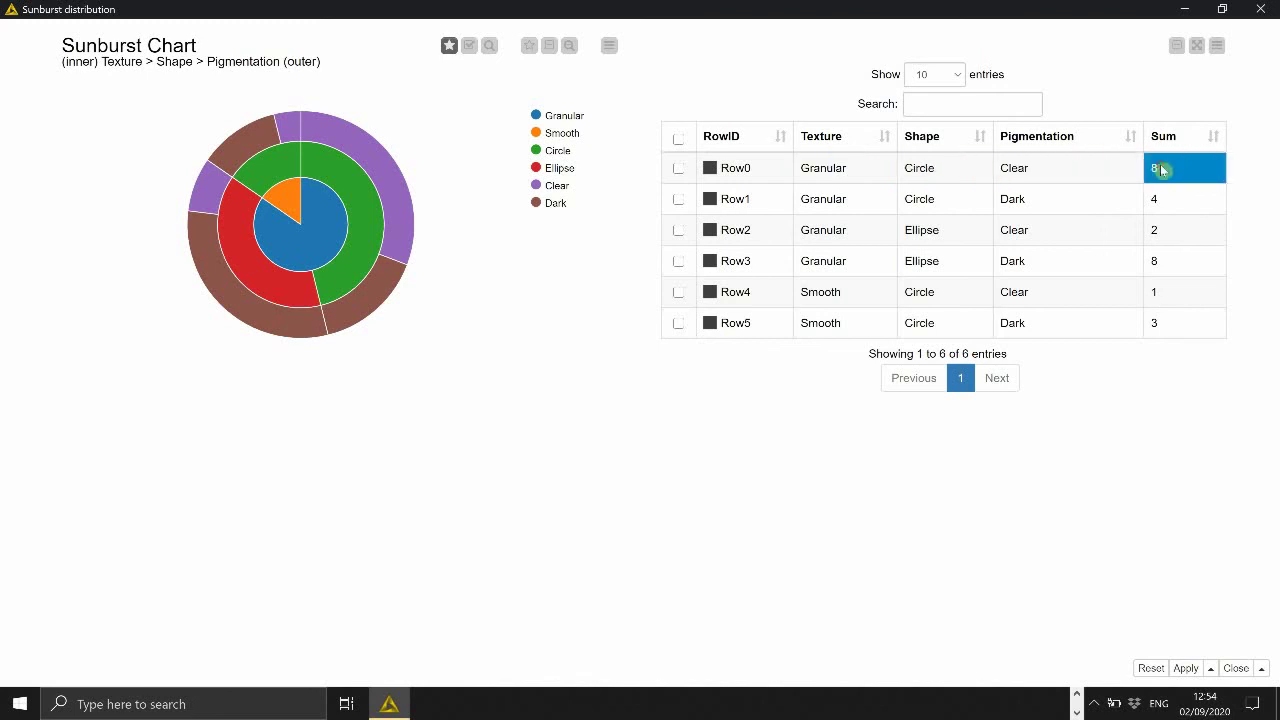
{"action": "left_click", "coordinate": [860, 203]}
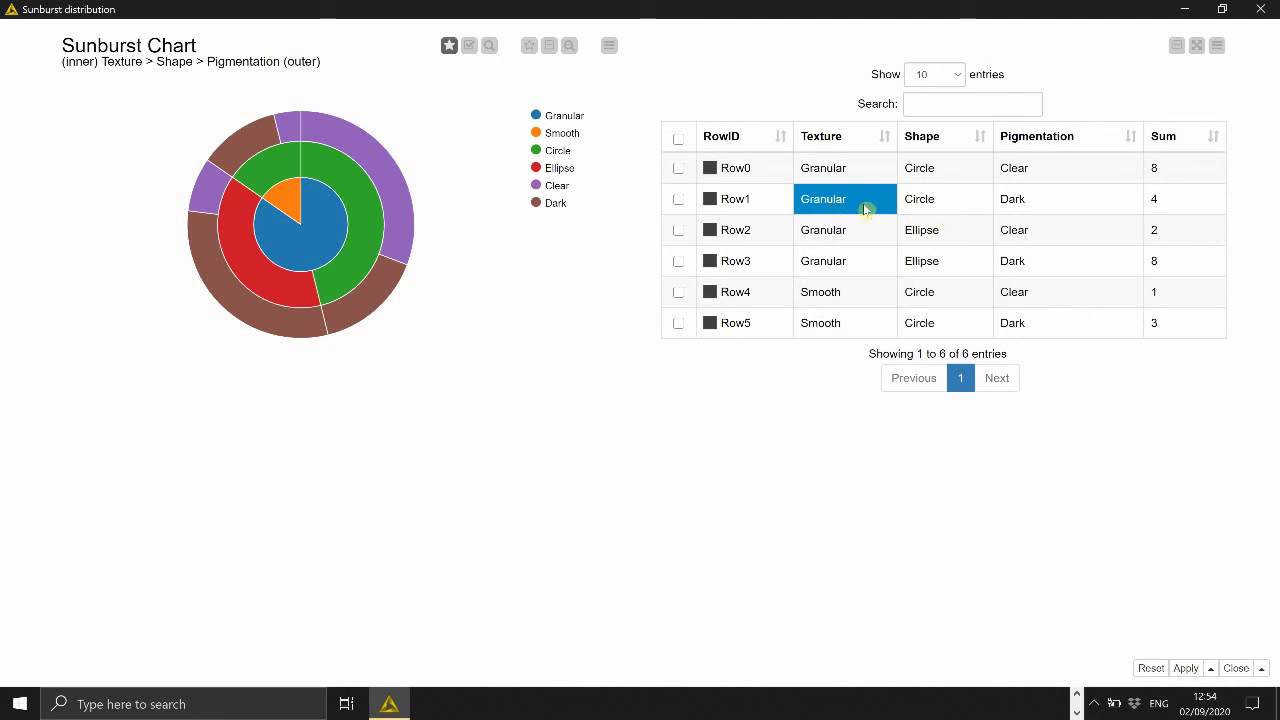
{"action": "left_click", "coordinate": [1018, 205]}
{"action": "left_click", "coordinate": [1152, 203]}
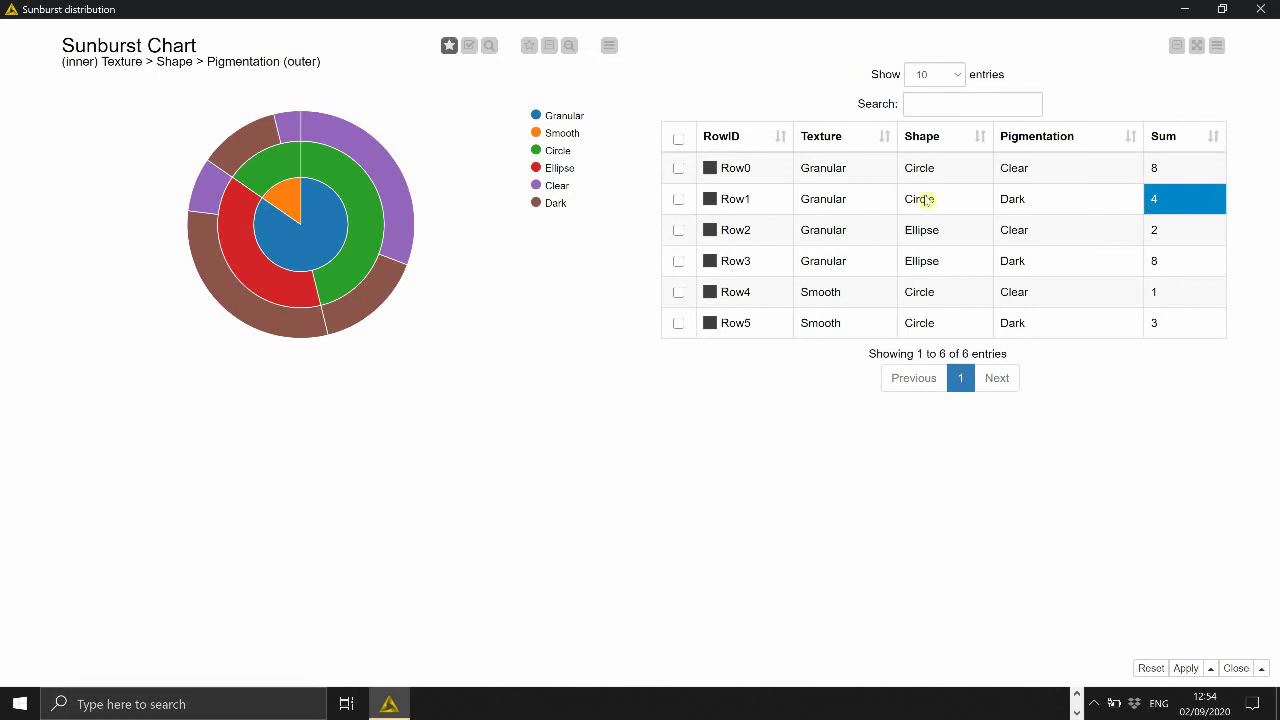
{"action": "mouse_move", "coordinate": [302, 224]}
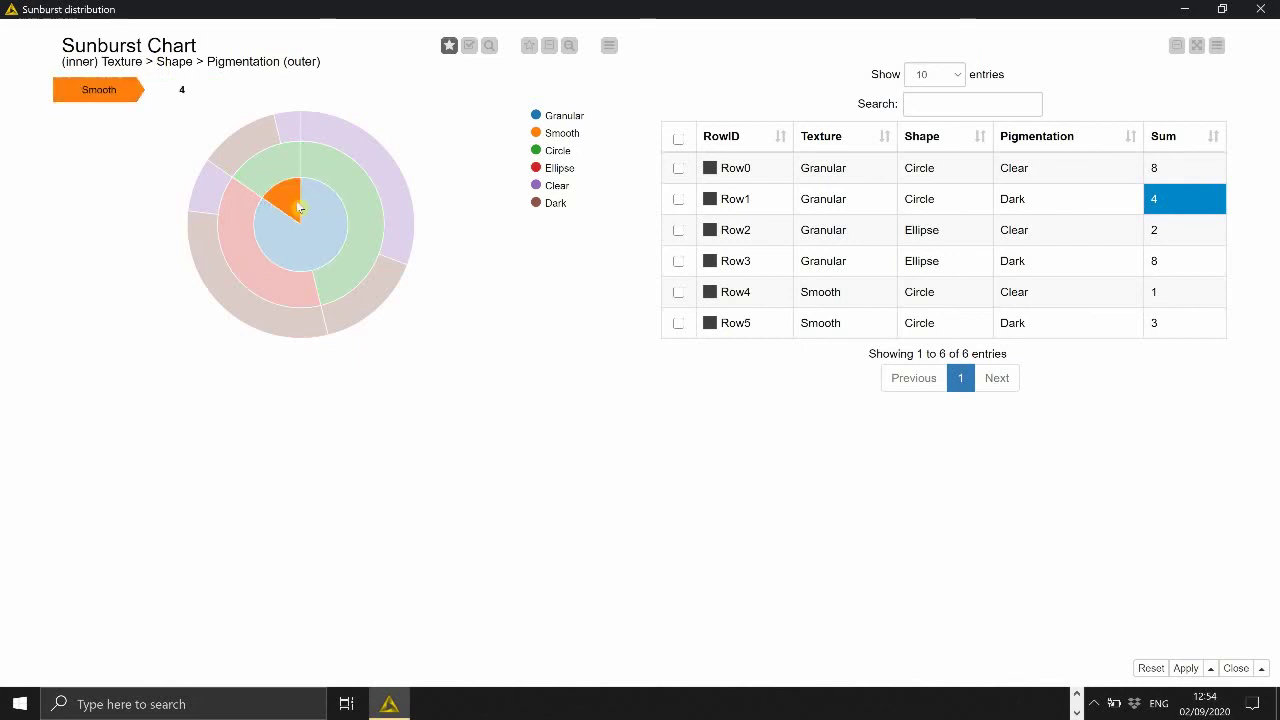
Read segment counts and highlight the Texture > Shape > Pigmentation ring order in the chart subtitle
{"action": "mouse_move", "coordinate": [296, 175]}
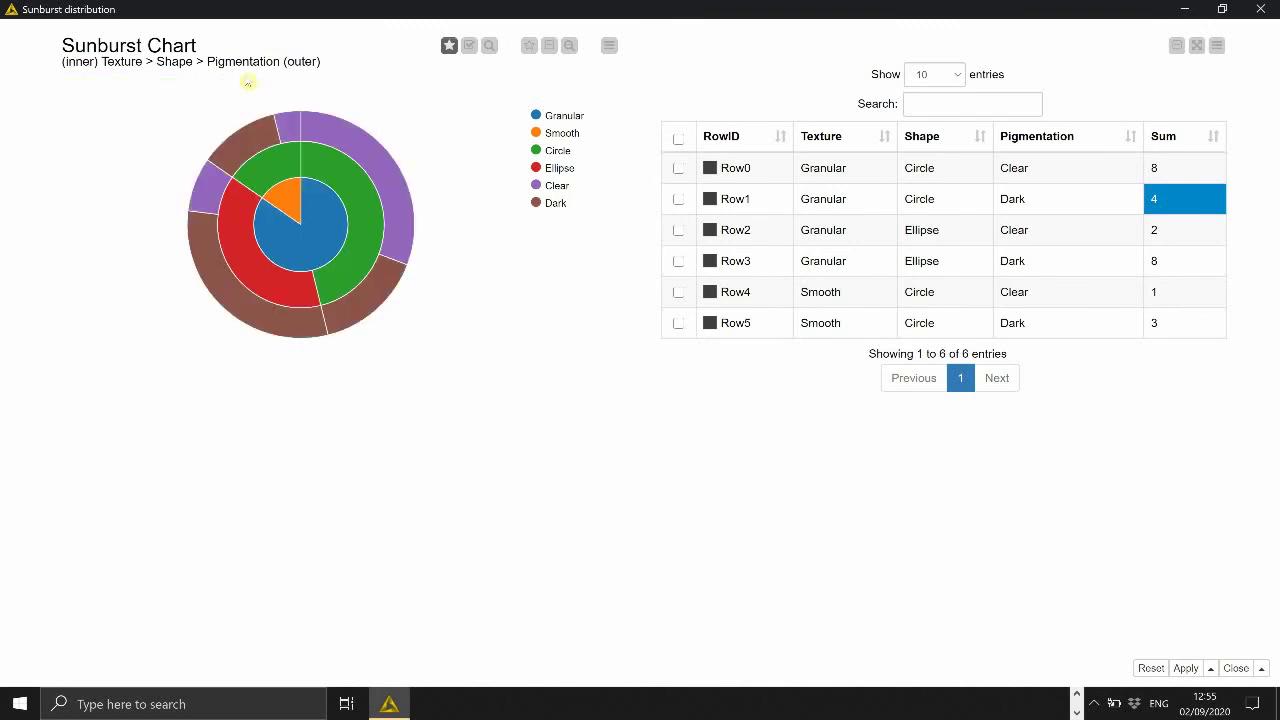
{"action": "left_click_drag", "start_coordinate": [208, 62], "coordinate": [281, 63]}
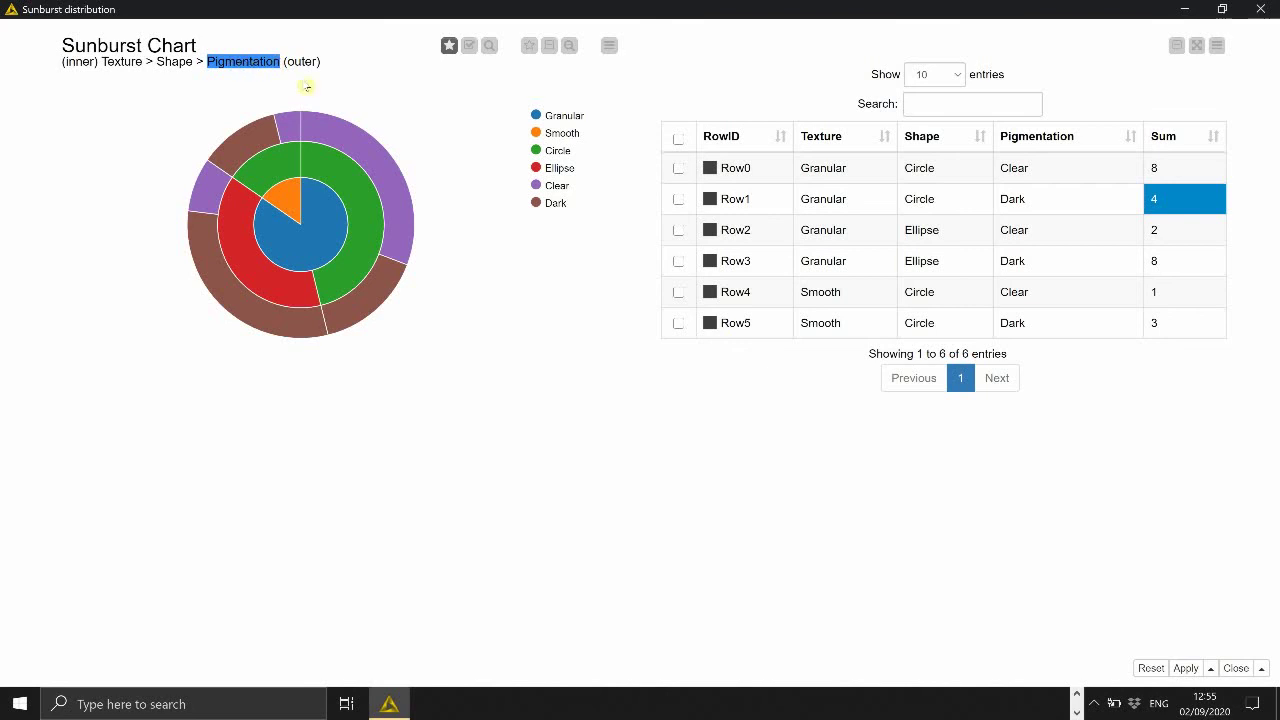
{"action": "left_click", "coordinate": [287, 64]}
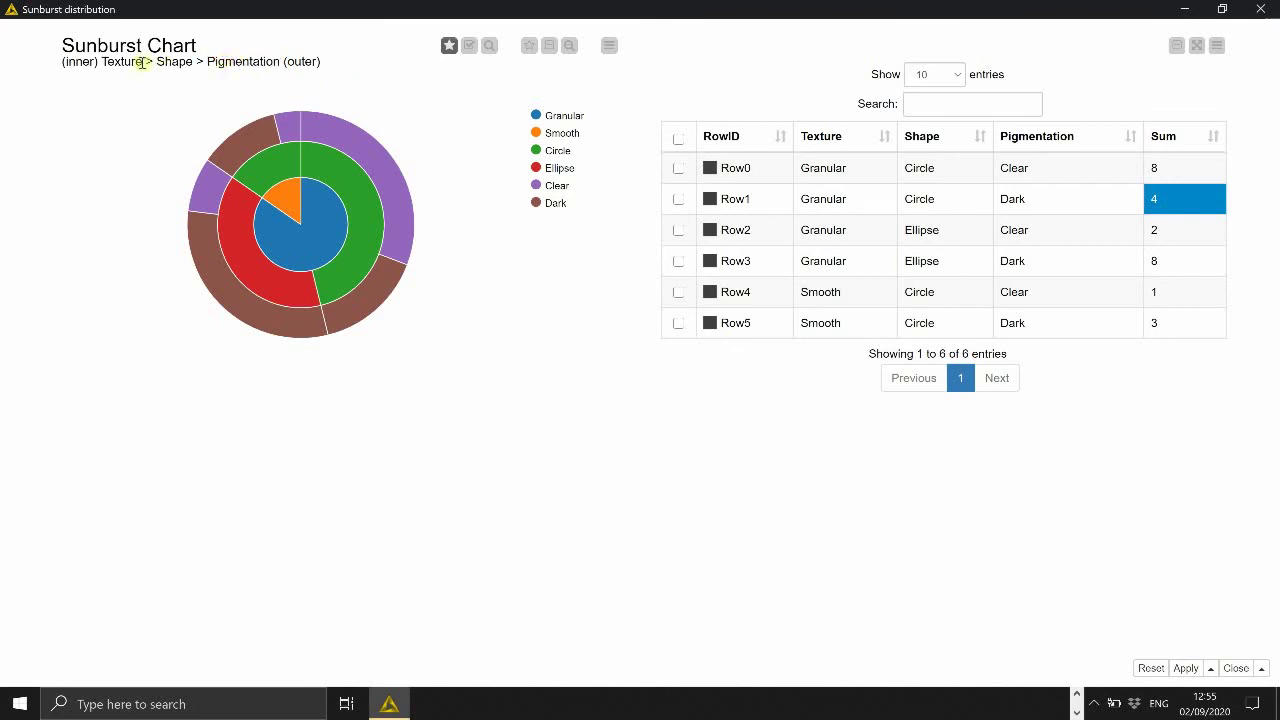
{"action": "left_click_drag", "start_coordinate": [105, 63], "coordinate": [237, 77]}
{"action": "left_click", "coordinate": [200, 83]}
Check a few more segment counts, then minimize the Sunburst distribution view window
{"action": "mouse_move", "coordinate": [362, 163]}
{"action": "mouse_move", "coordinate": [360, 212]}
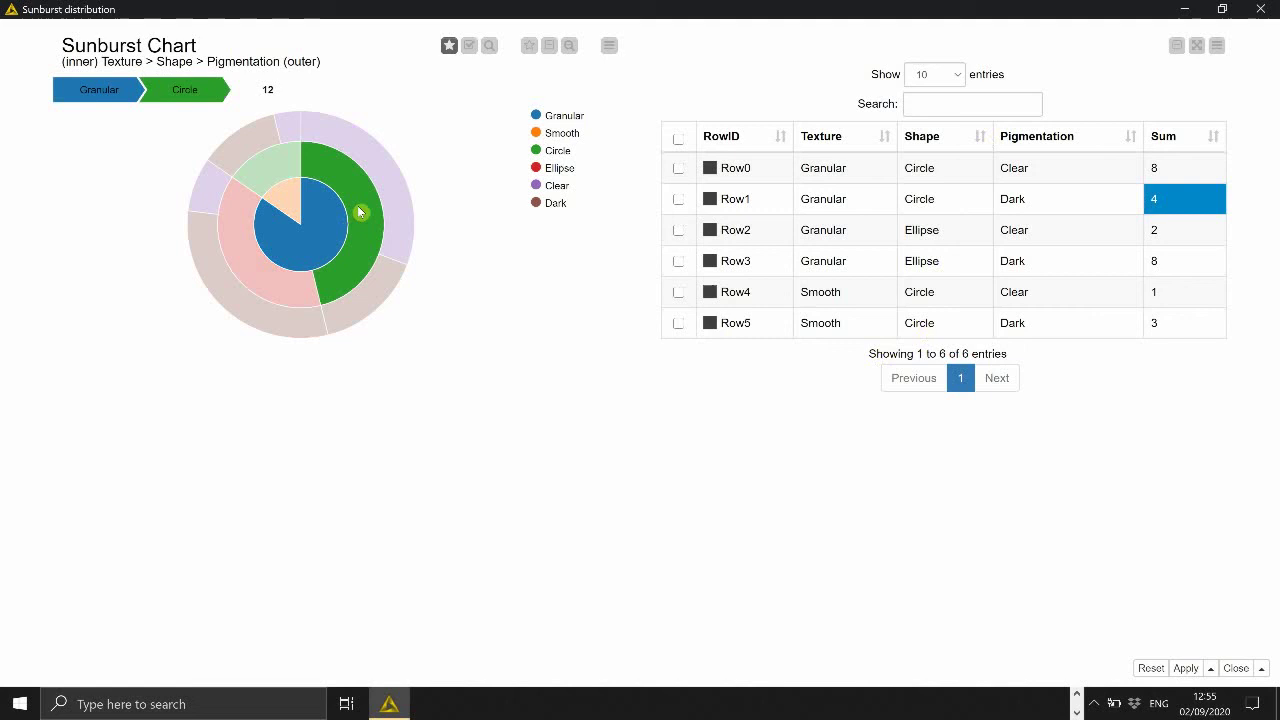
{"action": "left_click", "coordinate": [1186, 9]}
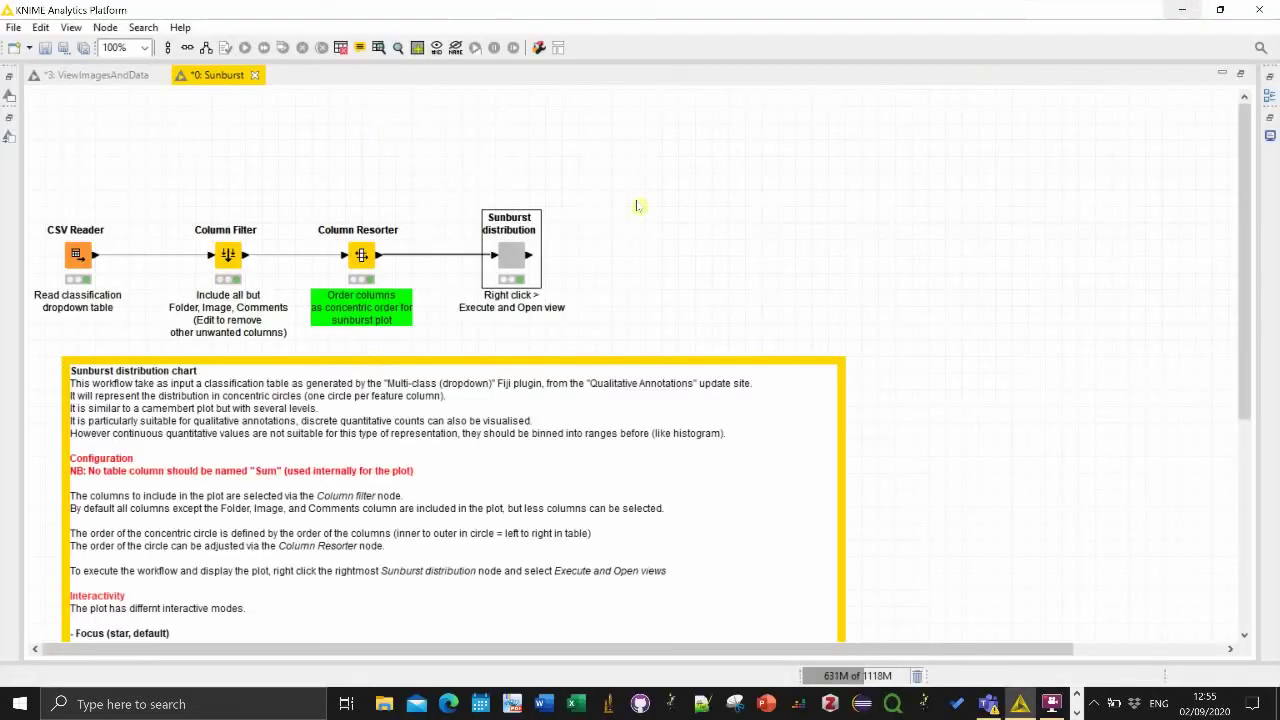
Review the Column Resorter's Texture, Shape, Pigmentation order and confirm it unchanged with OK
{"action": "left_click", "coordinate": [364, 257]}
{"action": "right_click", "coordinate": [362, 262]}
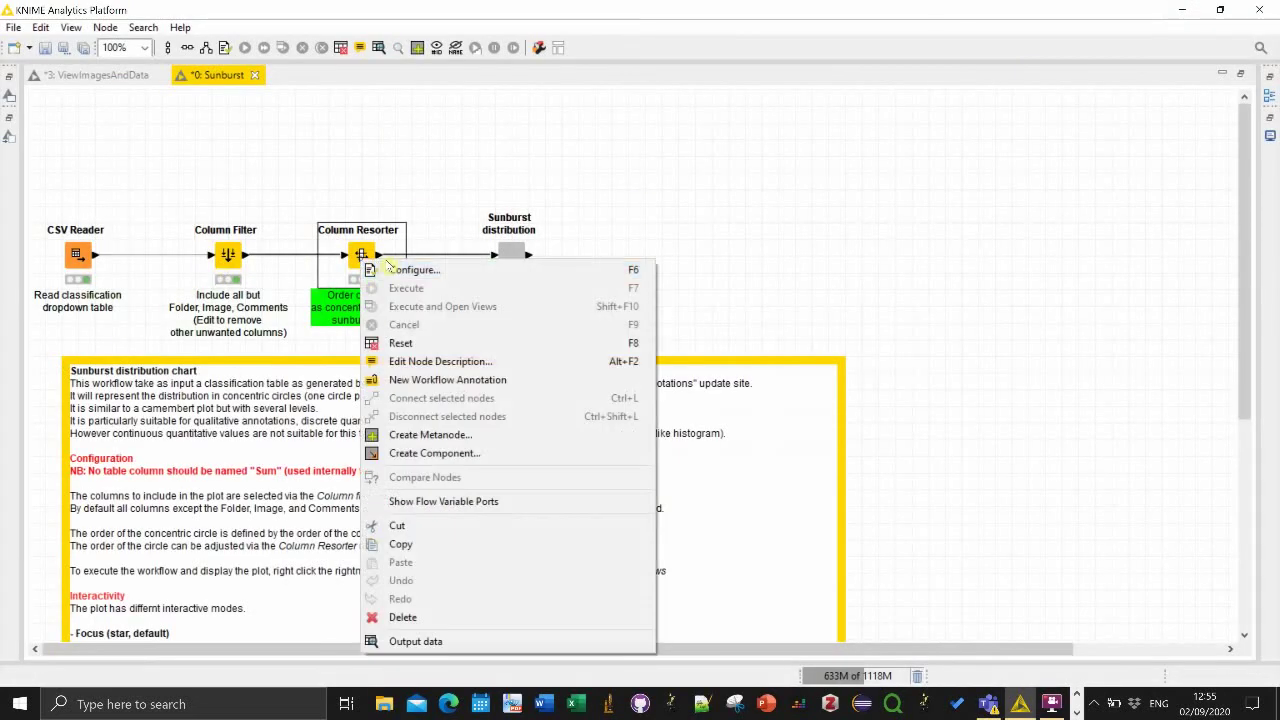
{"action": "left_click", "coordinate": [389, 269]}
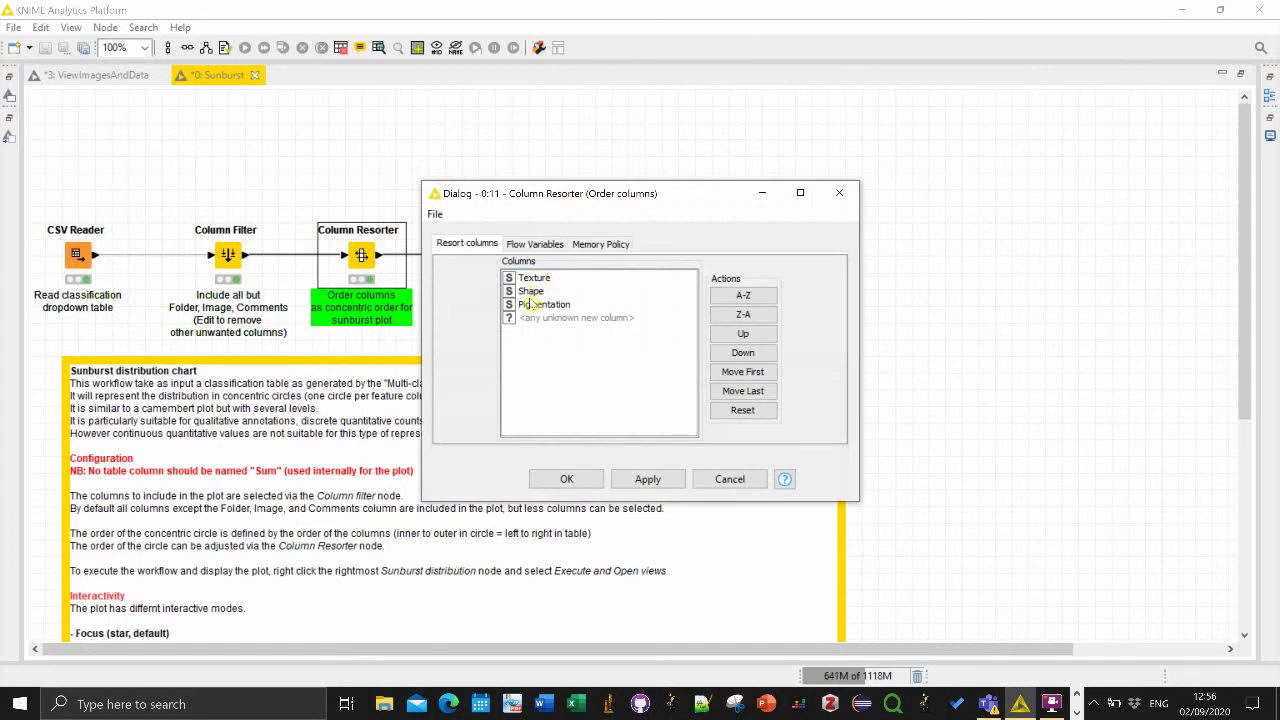
{"action": "left_click", "coordinate": [575, 480]}
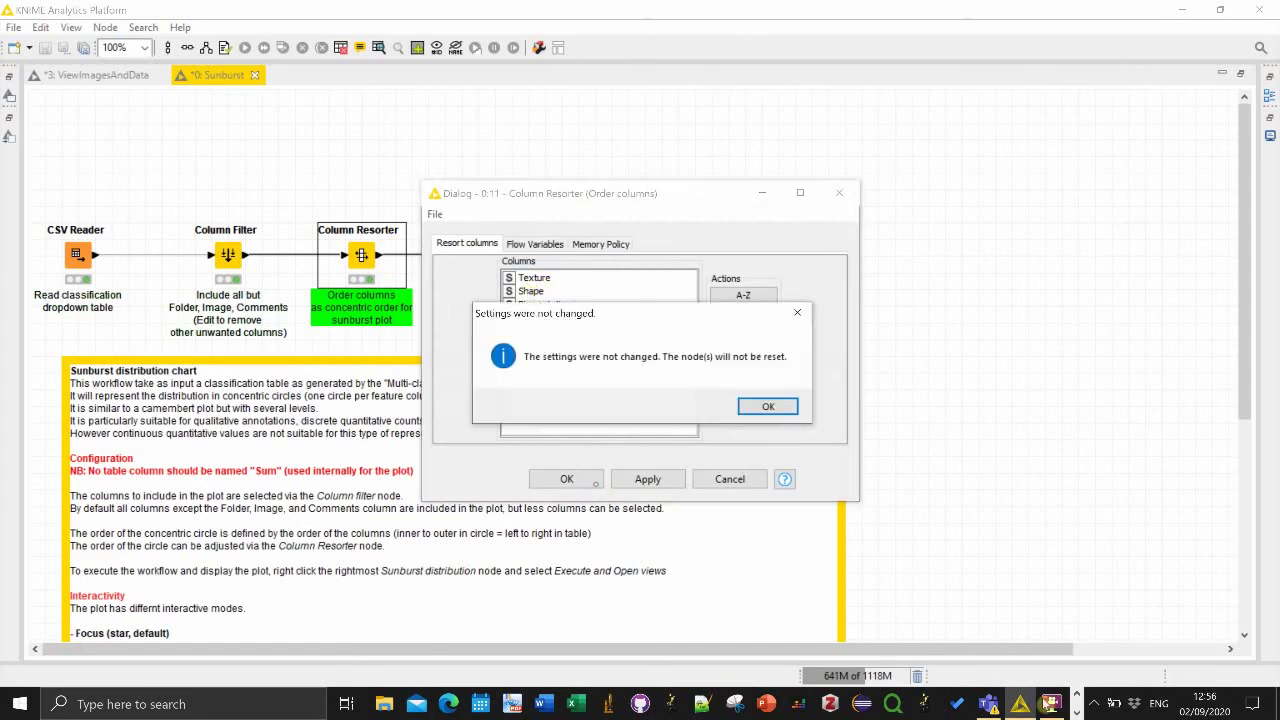
{"action": "left_click", "coordinate": [766, 410]}
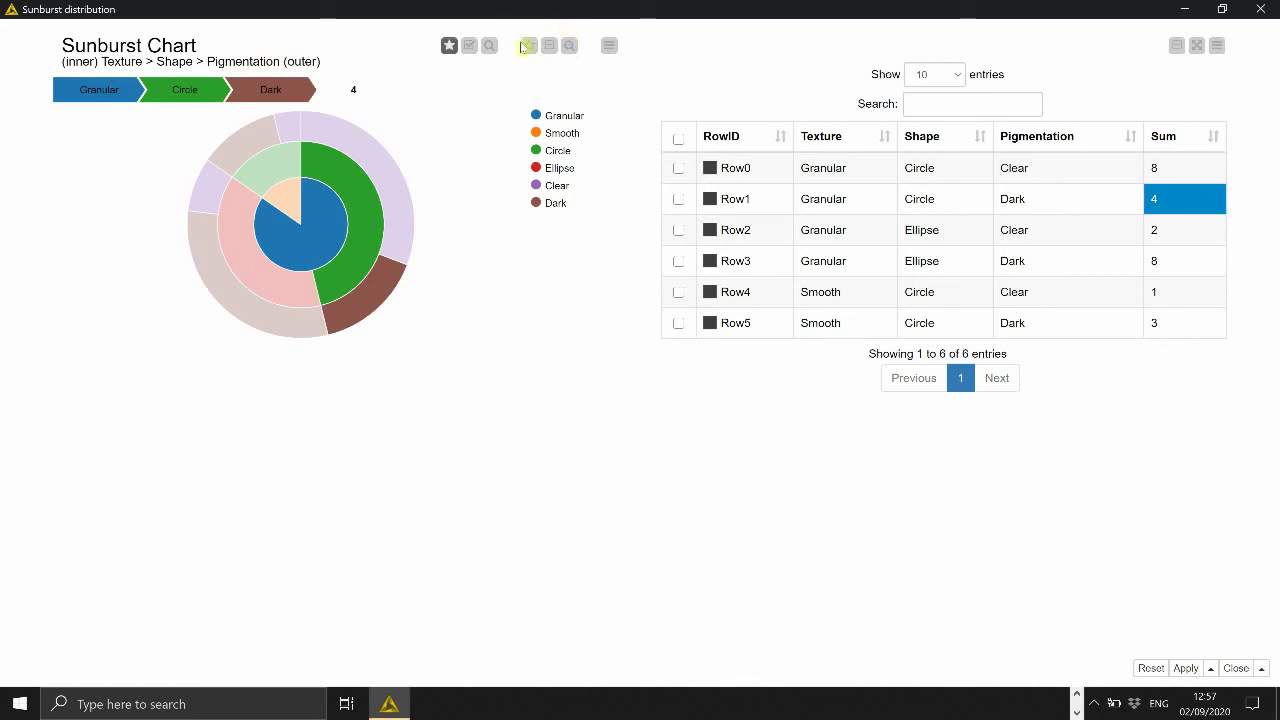
{"action": "left_click", "coordinate": [528, 47]}
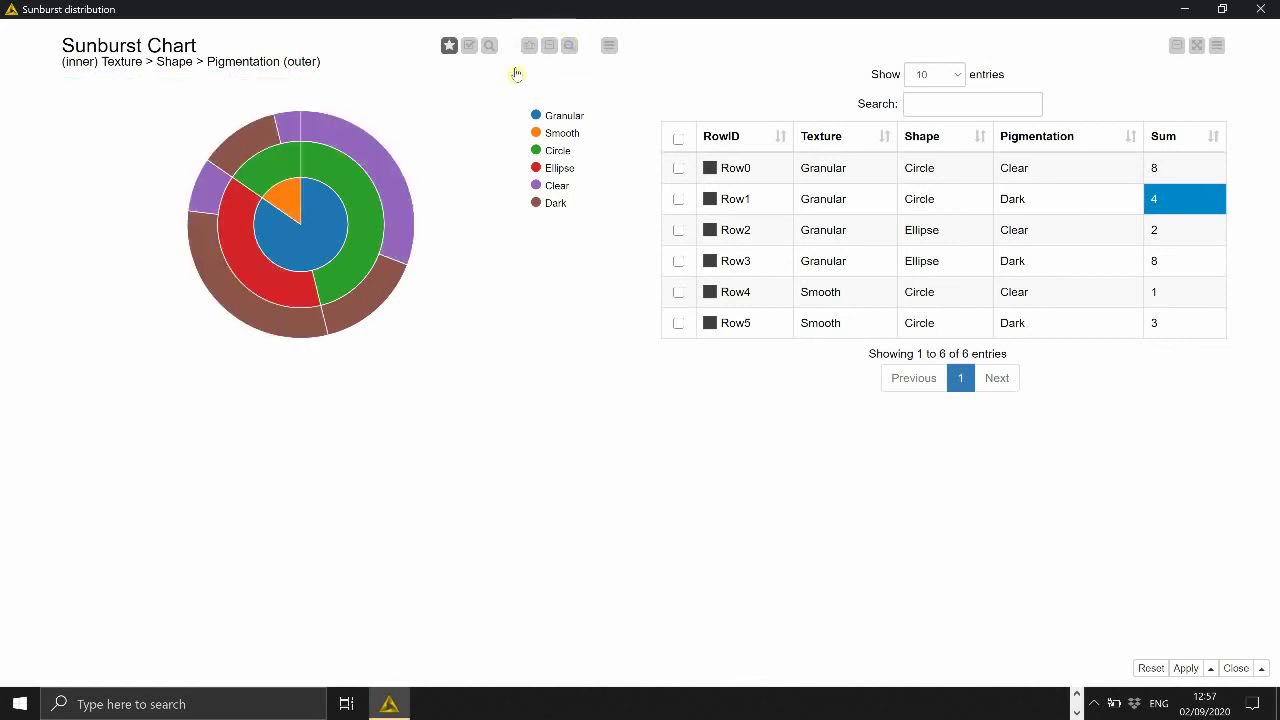
{"action": "mouse_move", "coordinate": [374, 163]}
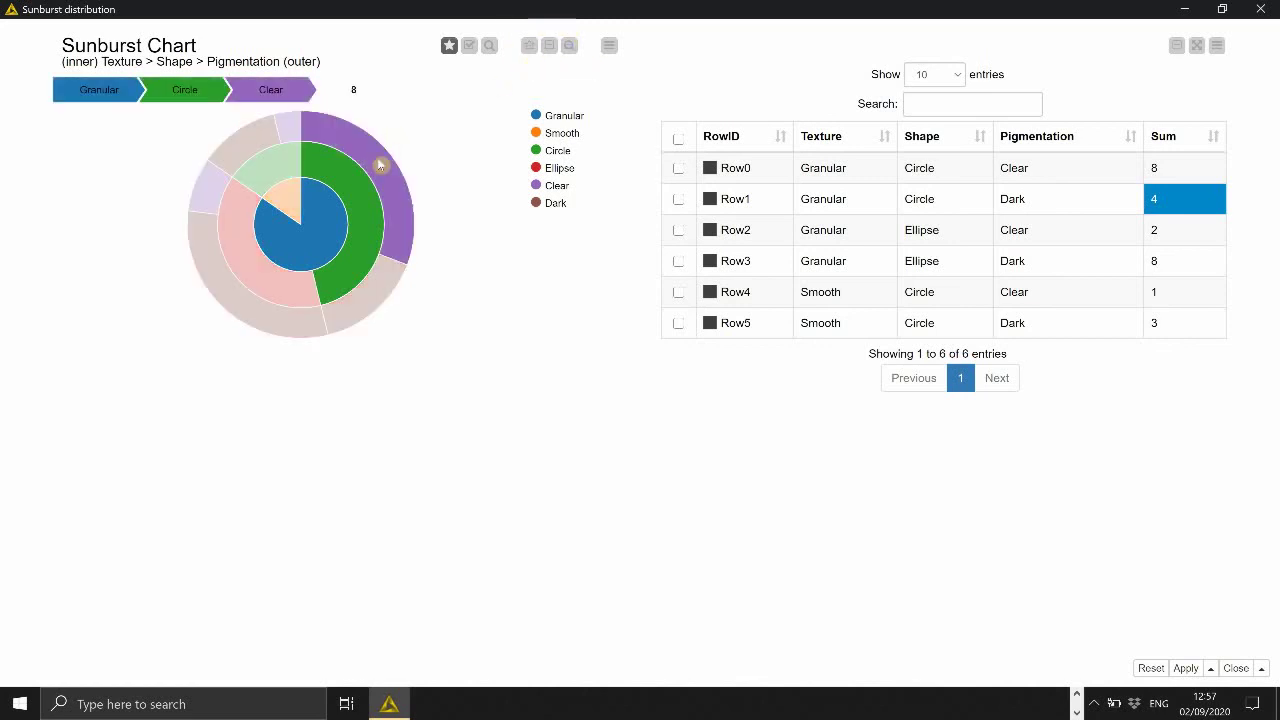
{"action": "left_click", "coordinate": [469, 47]}
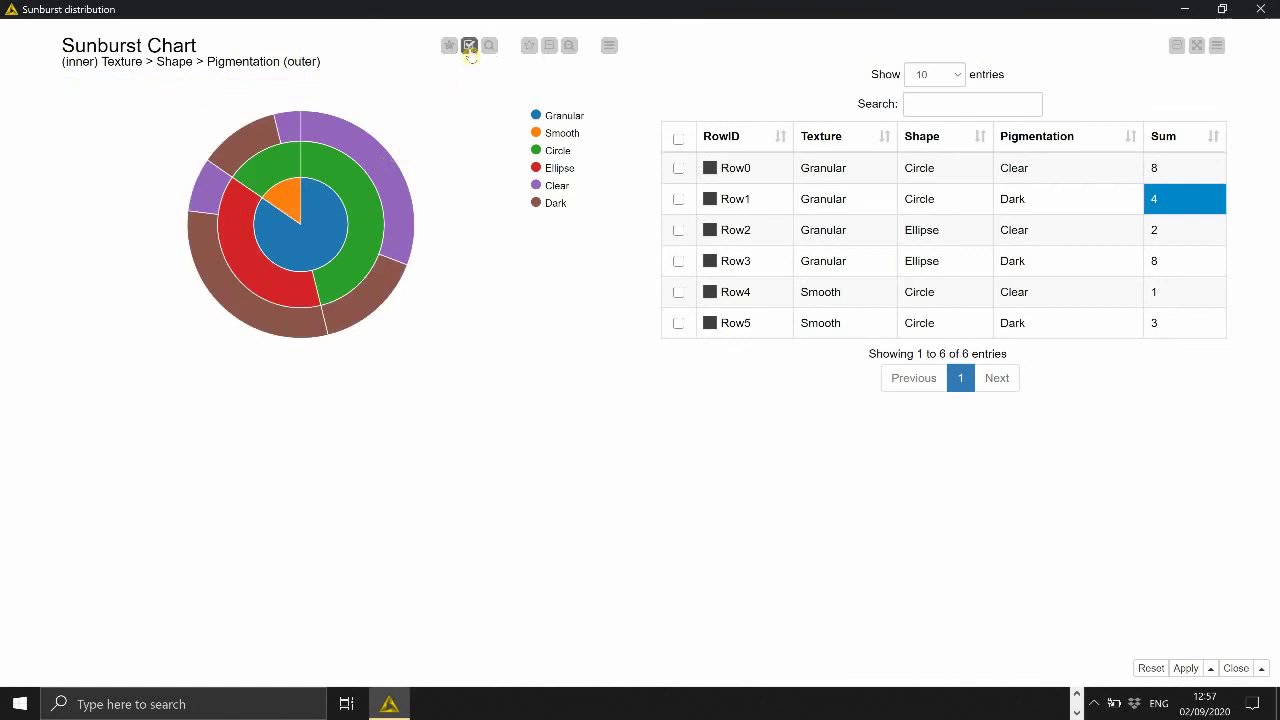
{"action": "left_click", "coordinate": [311, 230]}
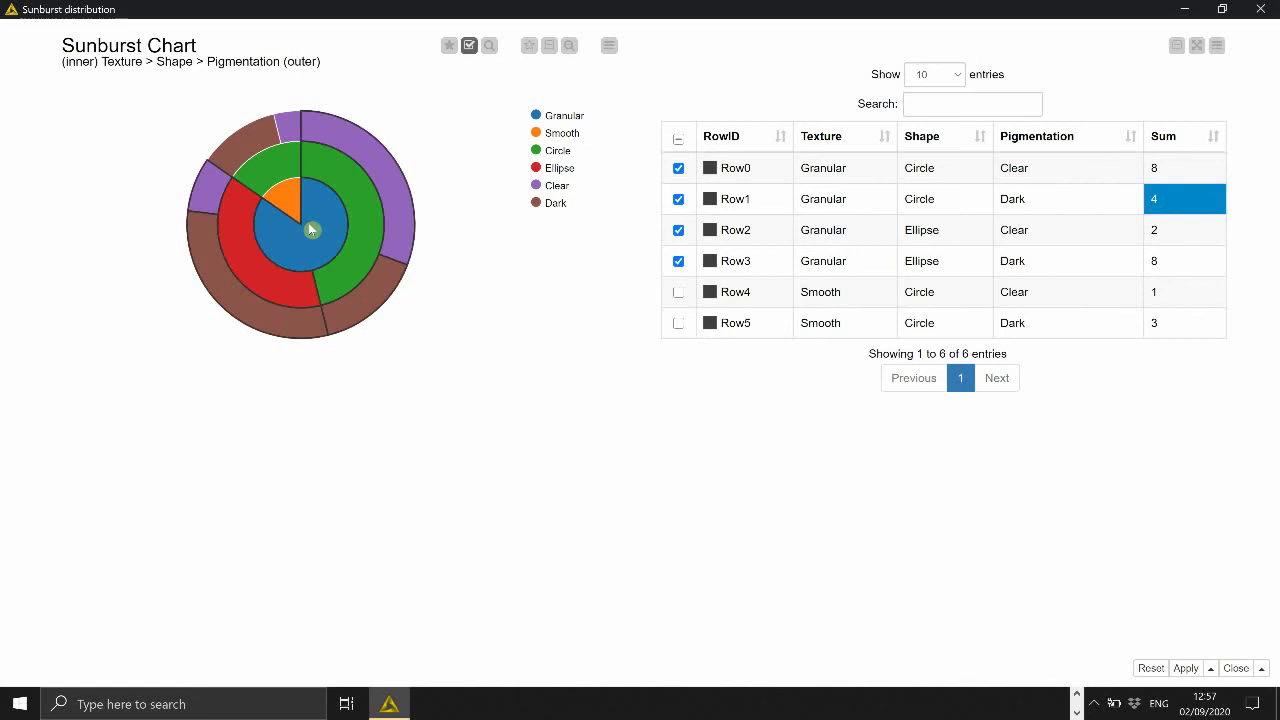
{"action": "left_click", "coordinate": [338, 174]}
{"action": "left_click", "coordinate": [357, 148]}
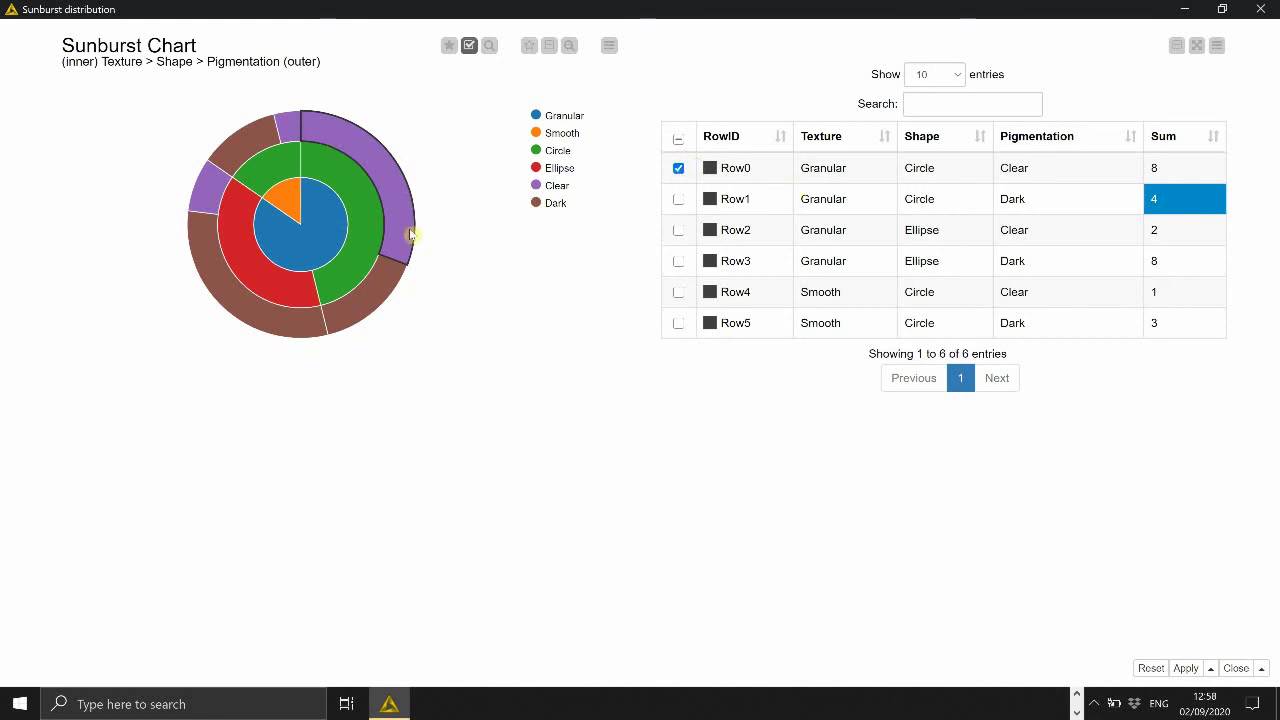
{"action": "left_click", "coordinate": [450, 50]}
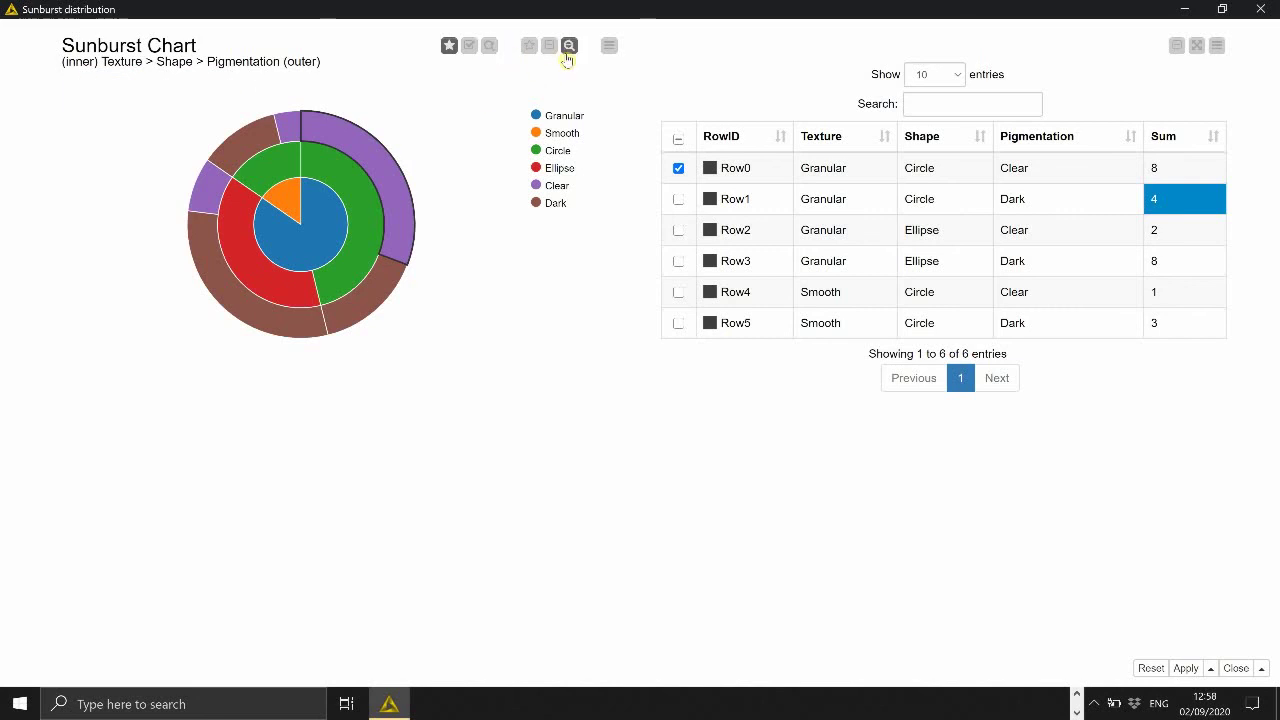
{"action": "left_click", "coordinate": [570, 48]}
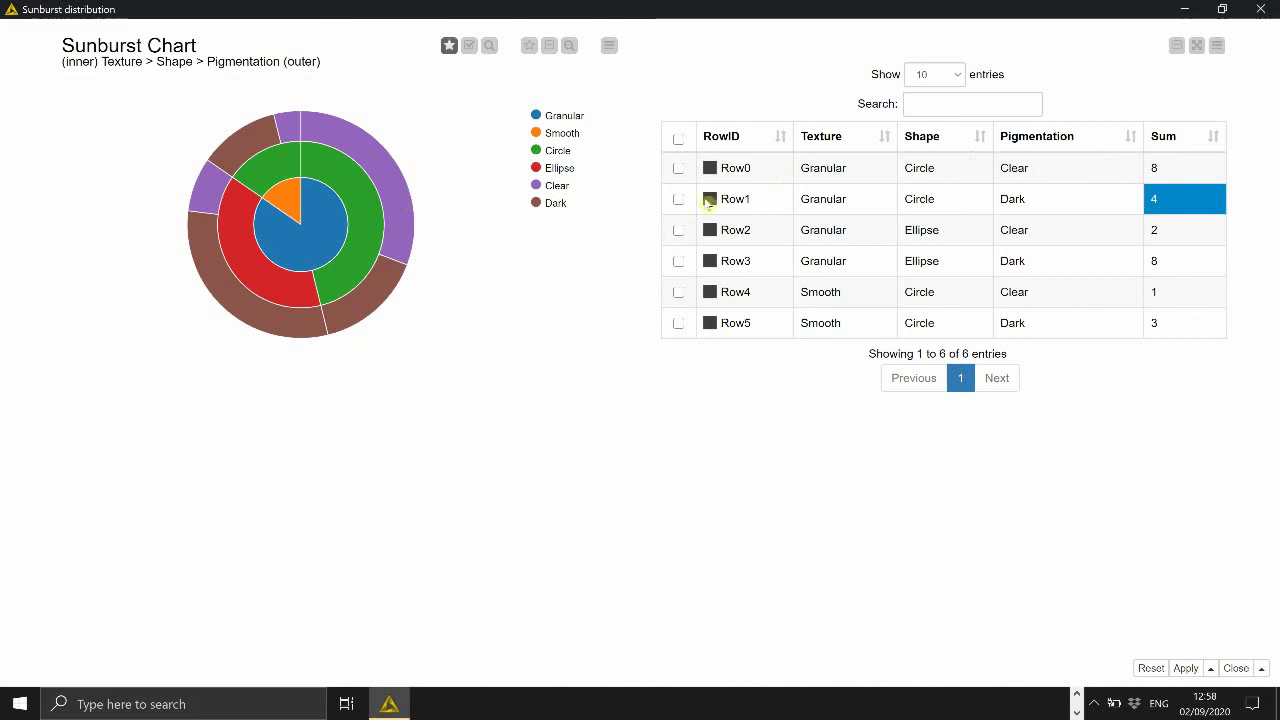
{"action": "left_click", "coordinate": [678, 230]}
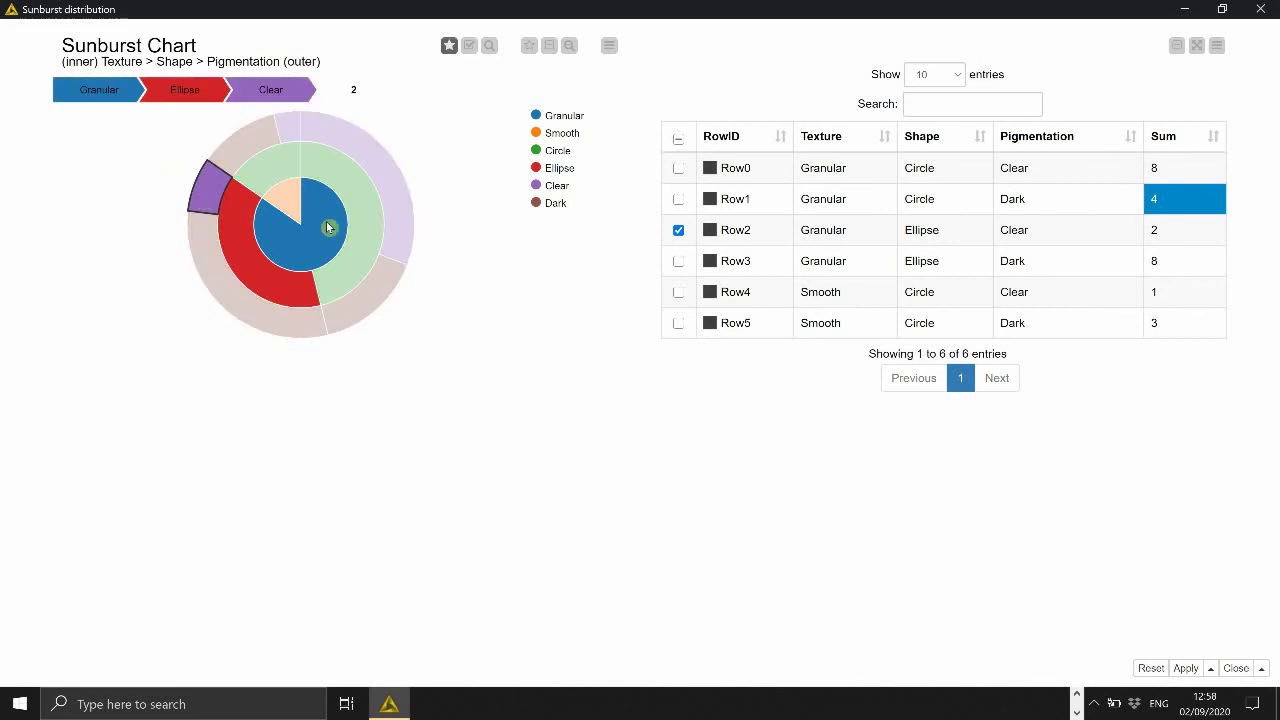
{"action": "left_click", "coordinate": [679, 231]}
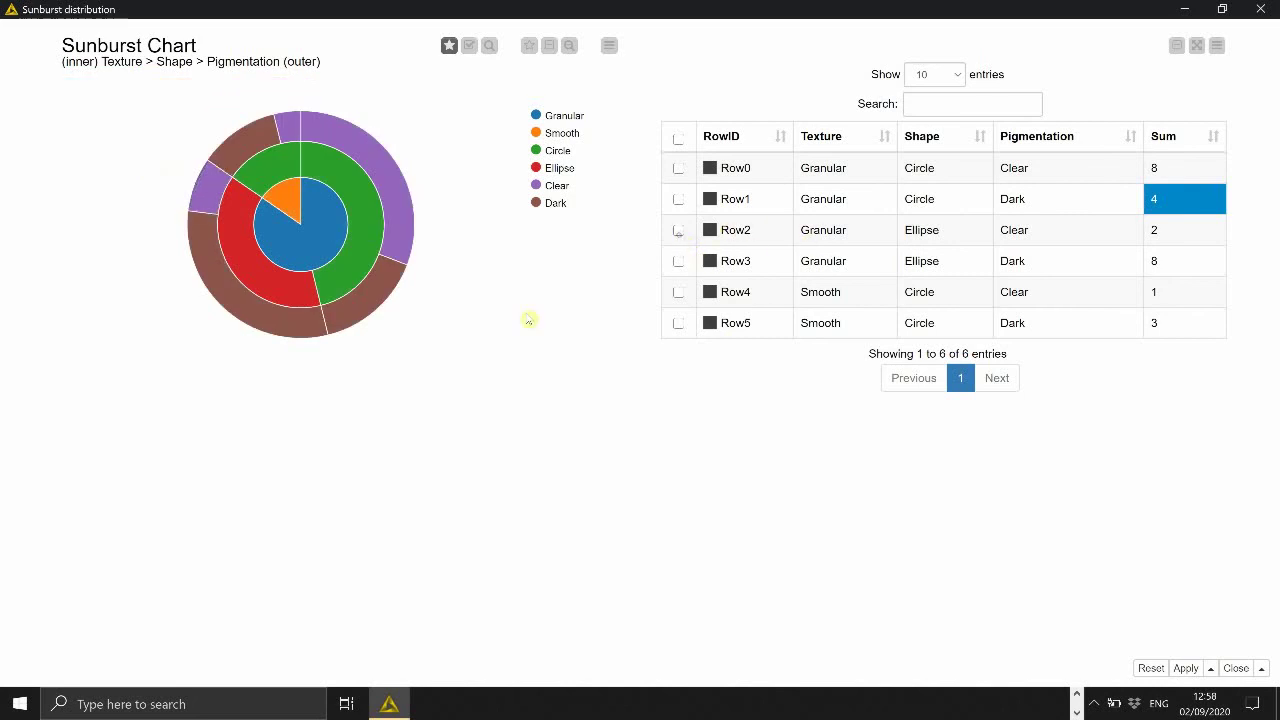
Switch the chart to Zoom mode, zoom into the Smooth texture, then reset to the full chart
{"action": "left_click", "coordinate": [490, 48]}
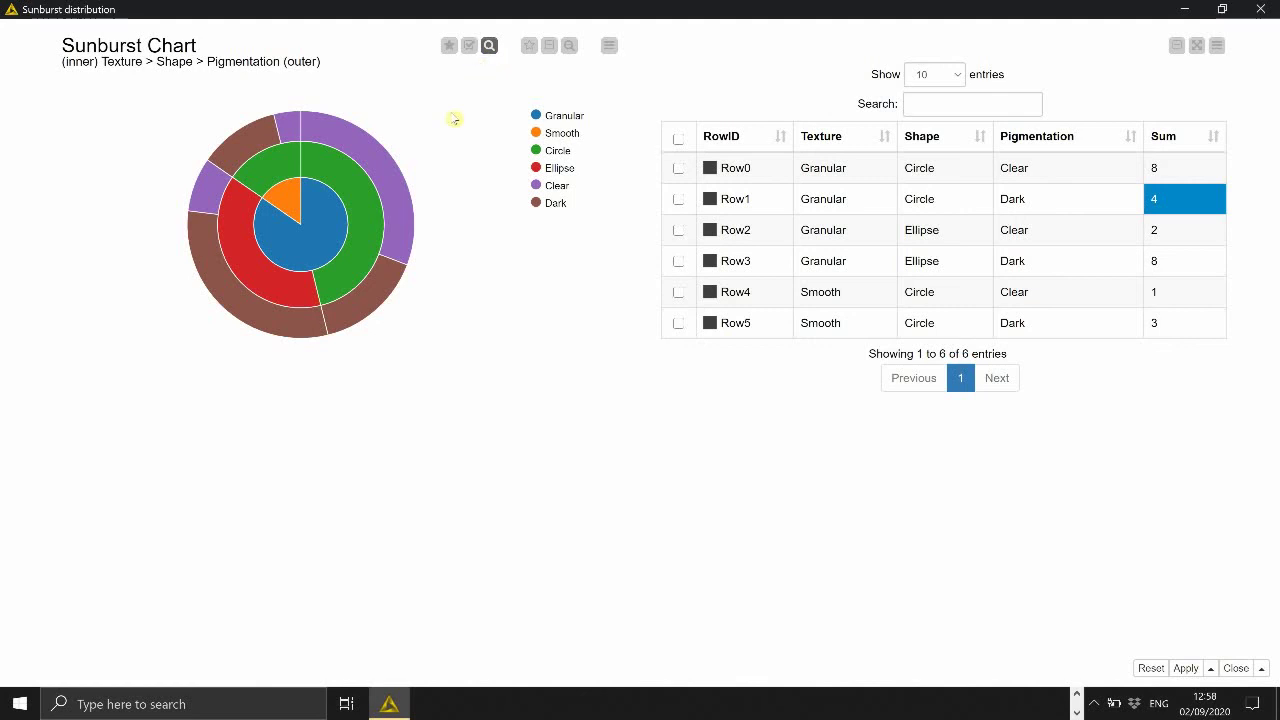
{"action": "left_click", "coordinate": [286, 200]}
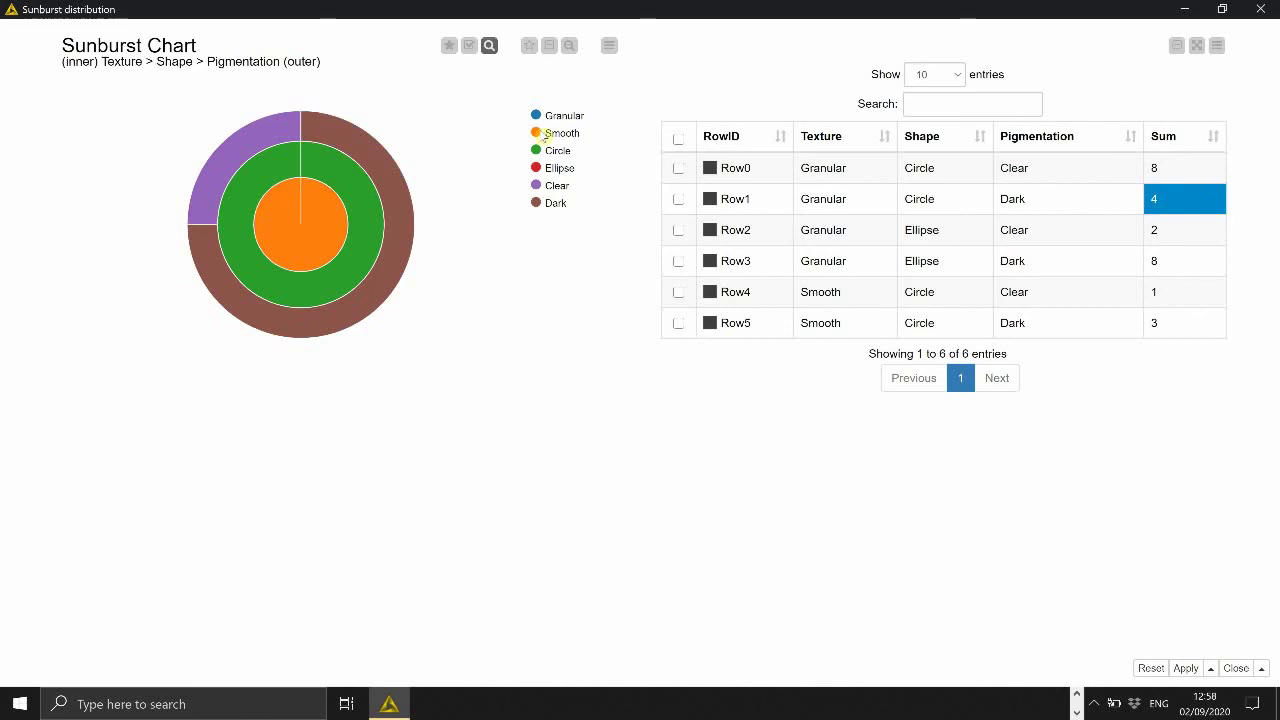
{"action": "left_click_drag", "start_coordinate": [543, 130], "coordinate": [589, 131]}
{"action": "left_click", "coordinate": [569, 45]}
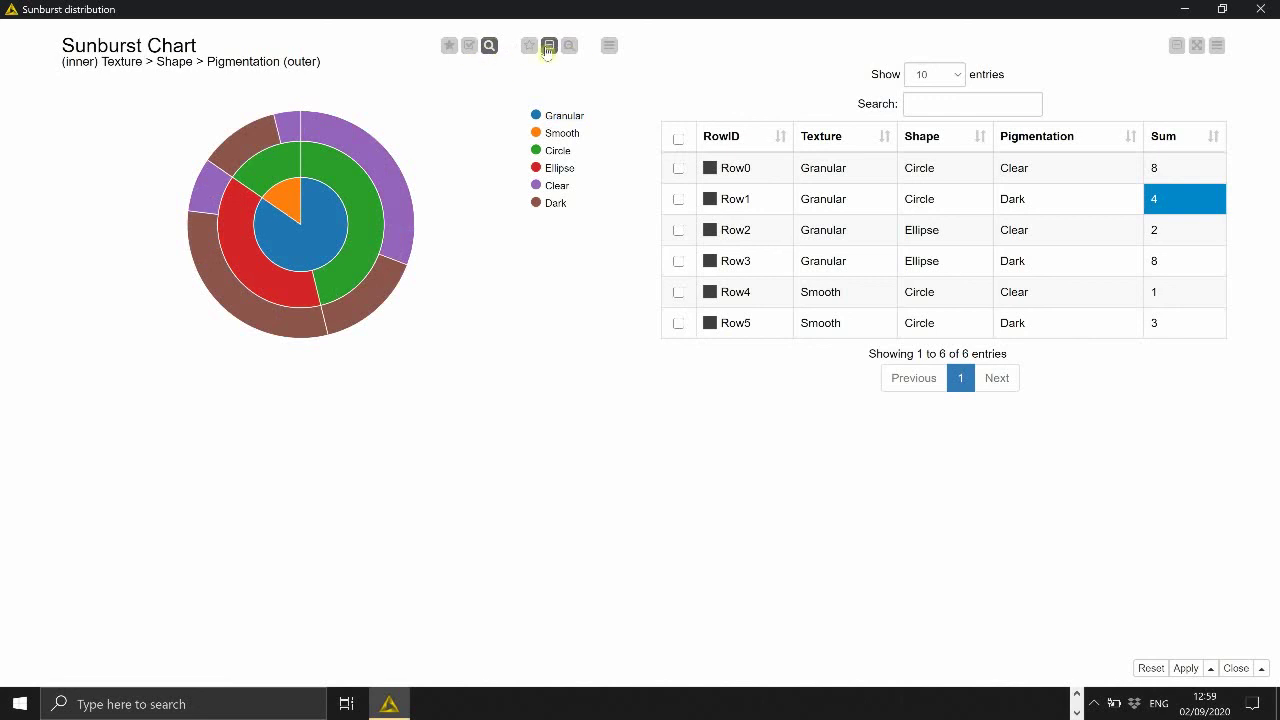
Zoom into the Smooth slice again and restore the full unzoomed sunburst
{"action": "left_click", "coordinate": [268, 202]}
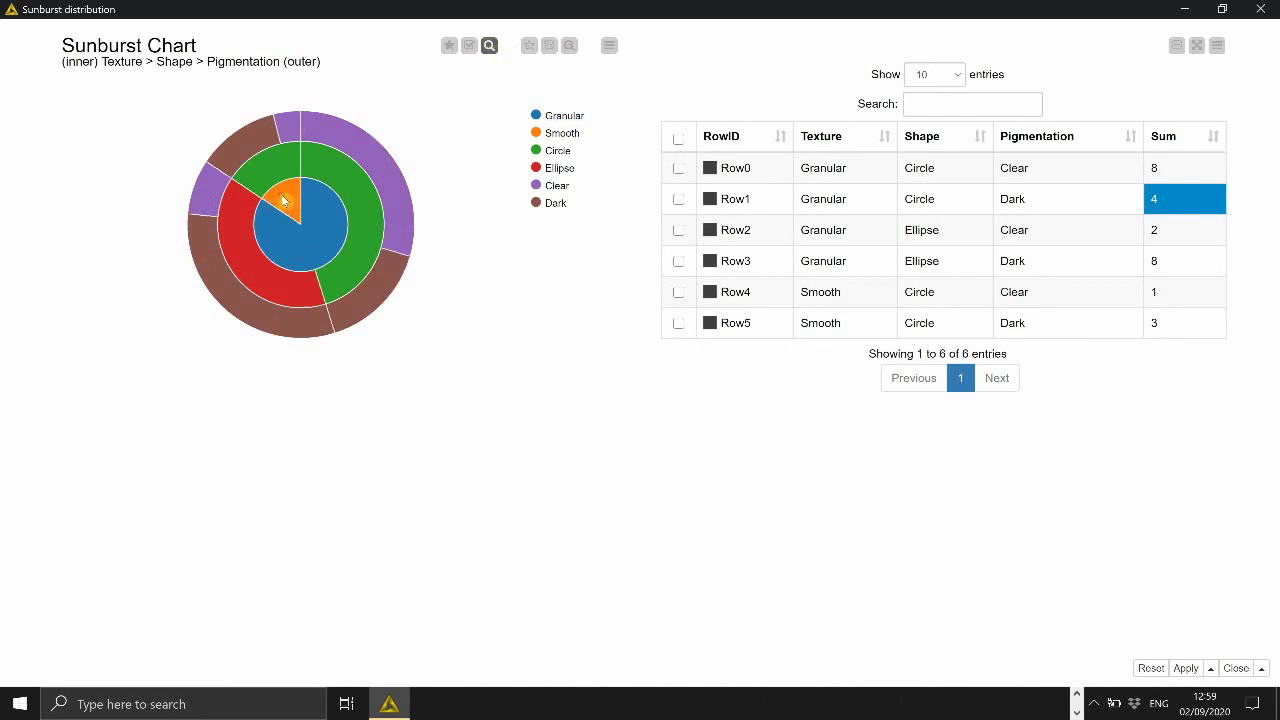
{"action": "left_click", "coordinate": [449, 45]}
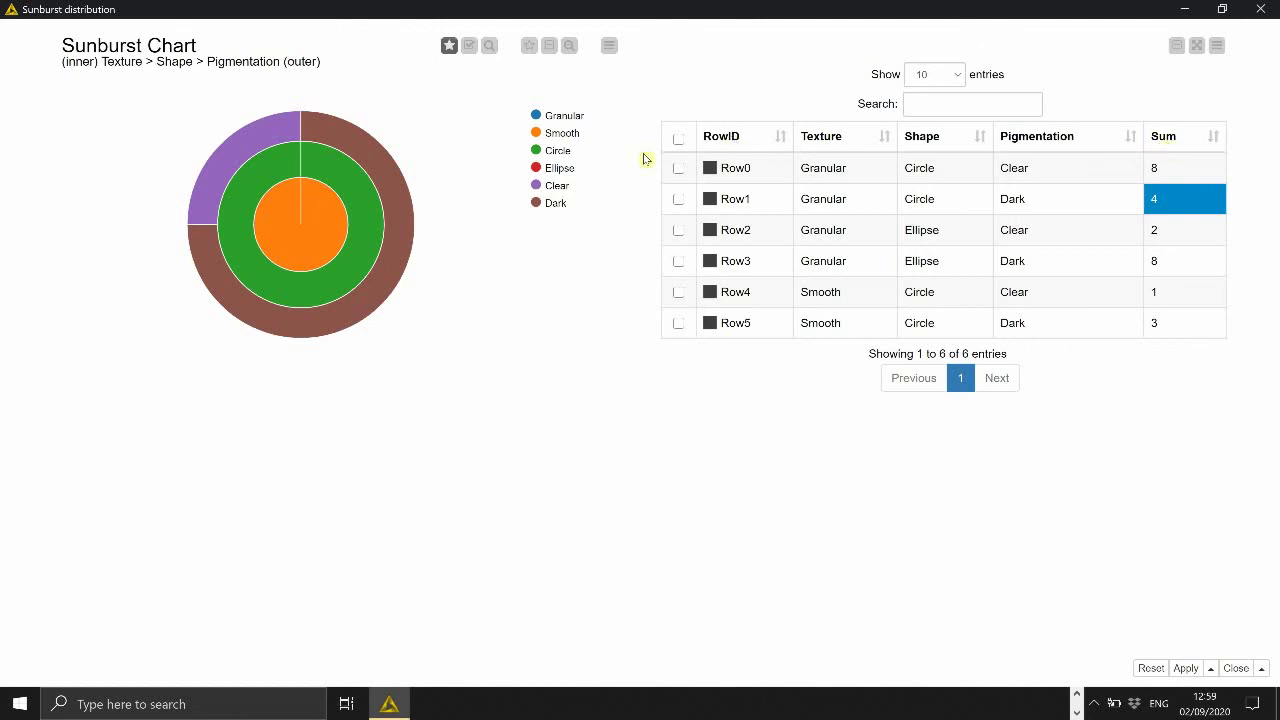
{"action": "left_click", "coordinate": [568, 47]}
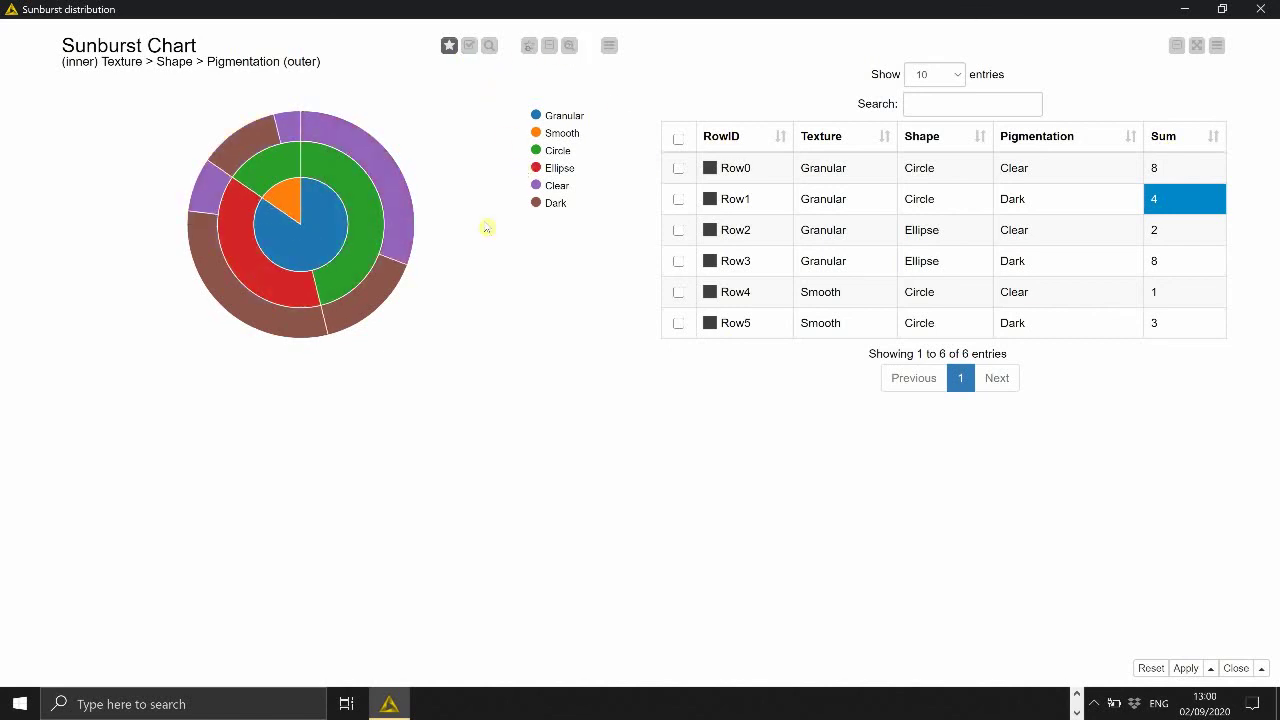
{"action": "mouse_move", "coordinate": [397, 197]}
{"action": "left_click", "coordinate": [1258, 12]}
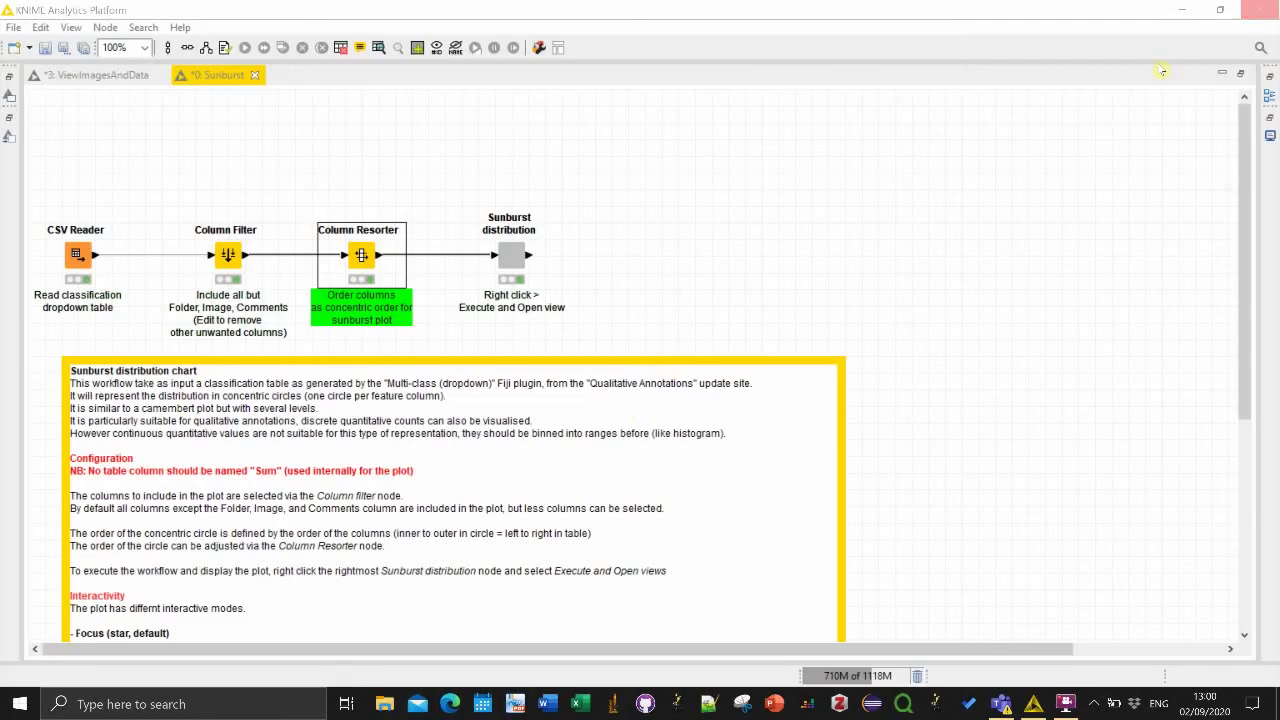
{"action": "scroll", "coordinate": [791, 360], "scroll_direction": "down", "scroll_amount": 3}
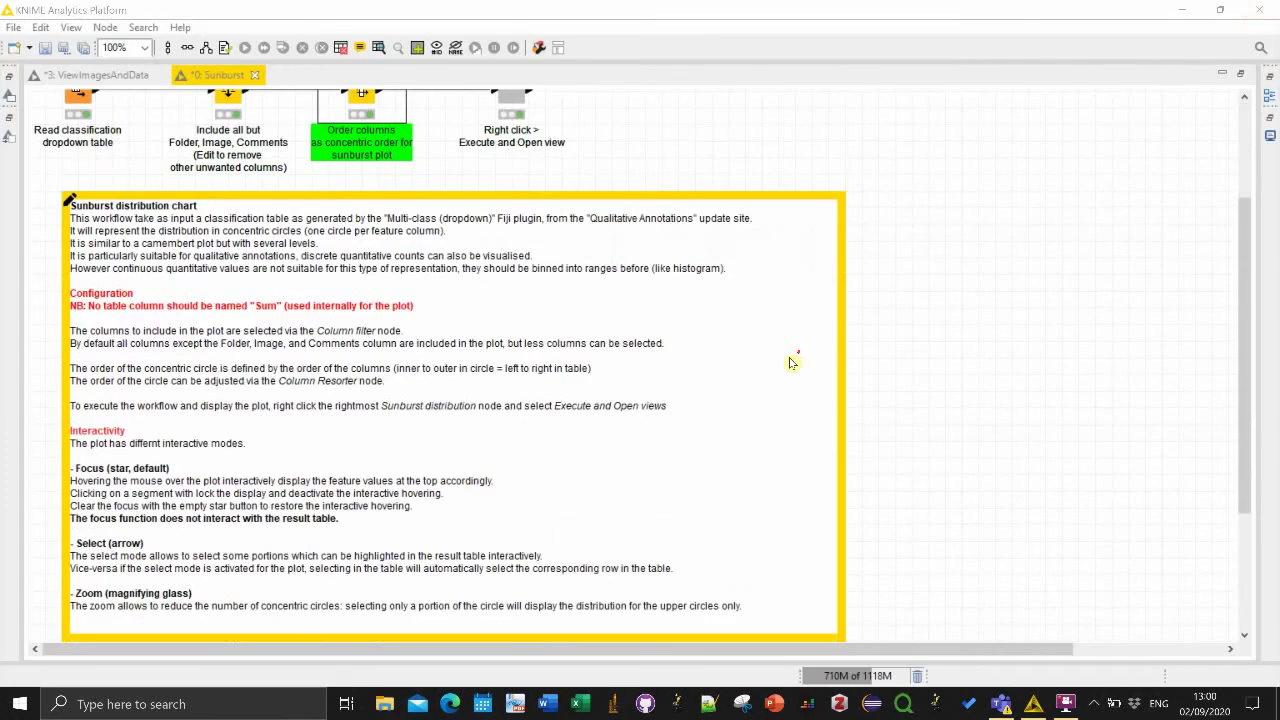
{"action": "scroll", "coordinate": [791, 366], "scroll_direction": "up", "scroll_amount": 2}
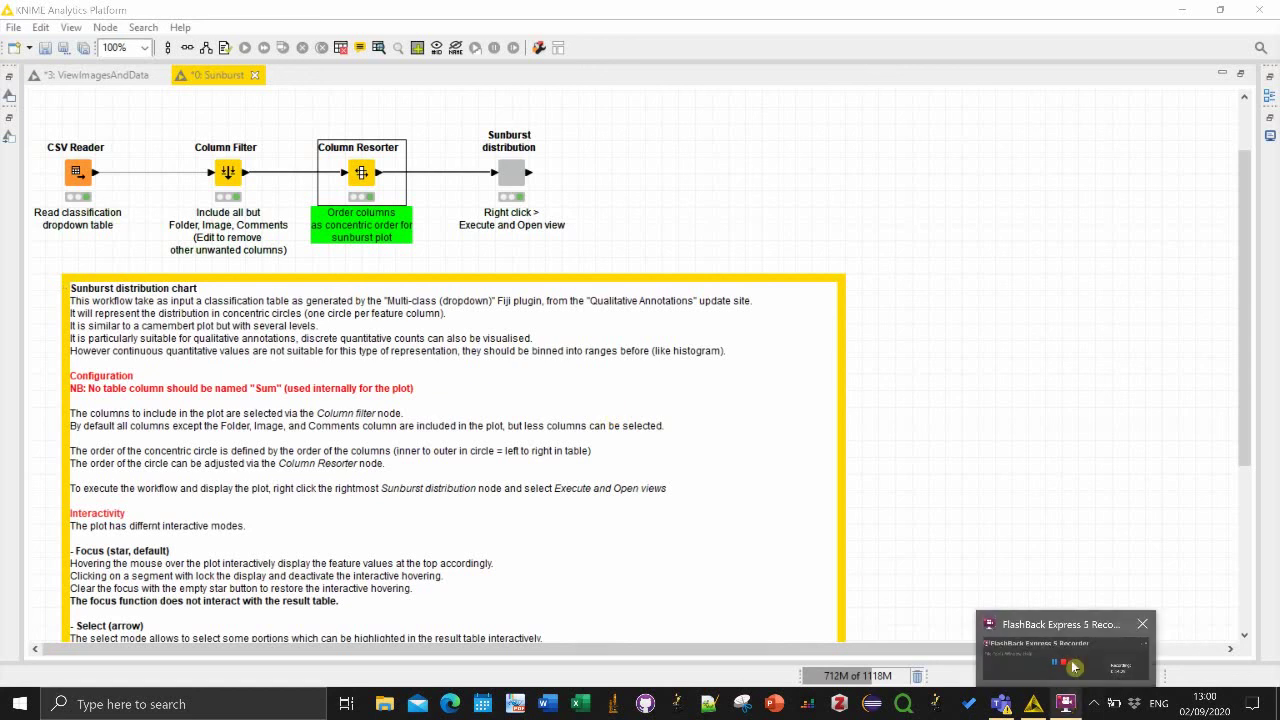
{"action": "left_click", "coordinate": [1066, 698]}
{"action": "left_click_drag", "start_coordinate": [580, 176], "coordinate": [929, 160]}
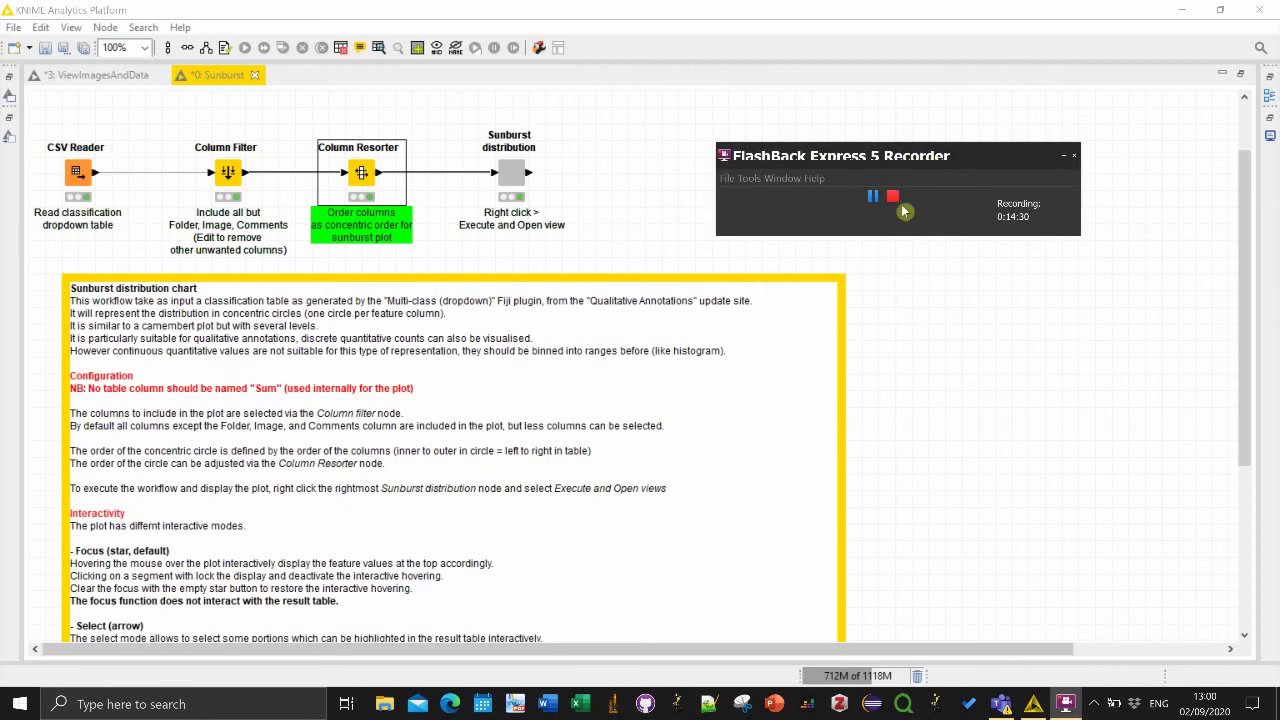